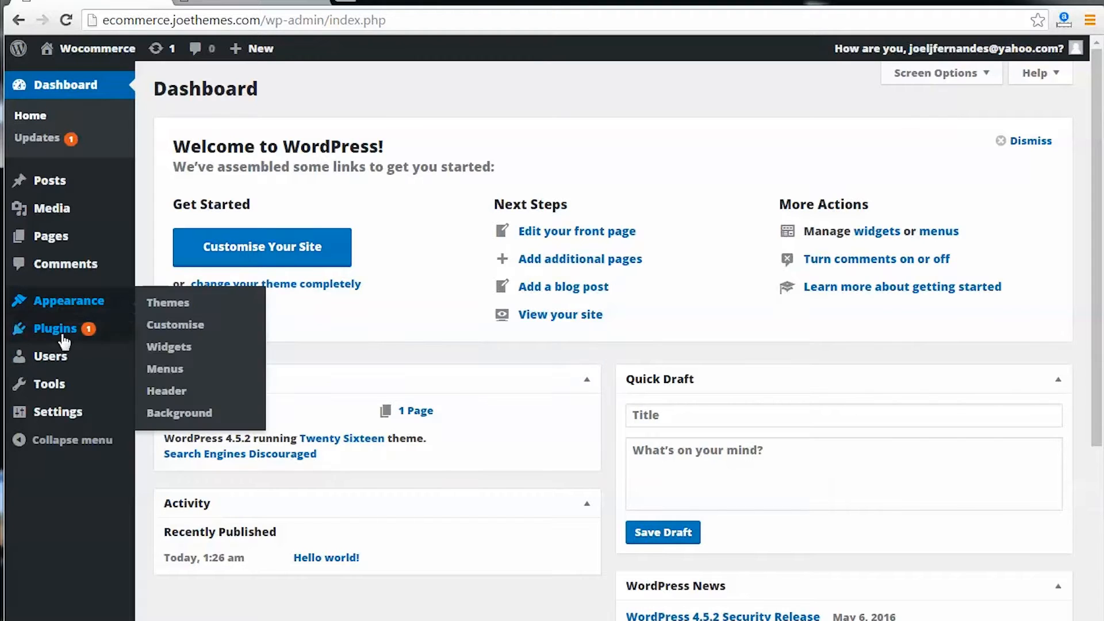
Step: Search the plugin directory for "woocommerce" from the page for adding new plugins
{"action": "mouse_move", "coordinate": [64, 337]}
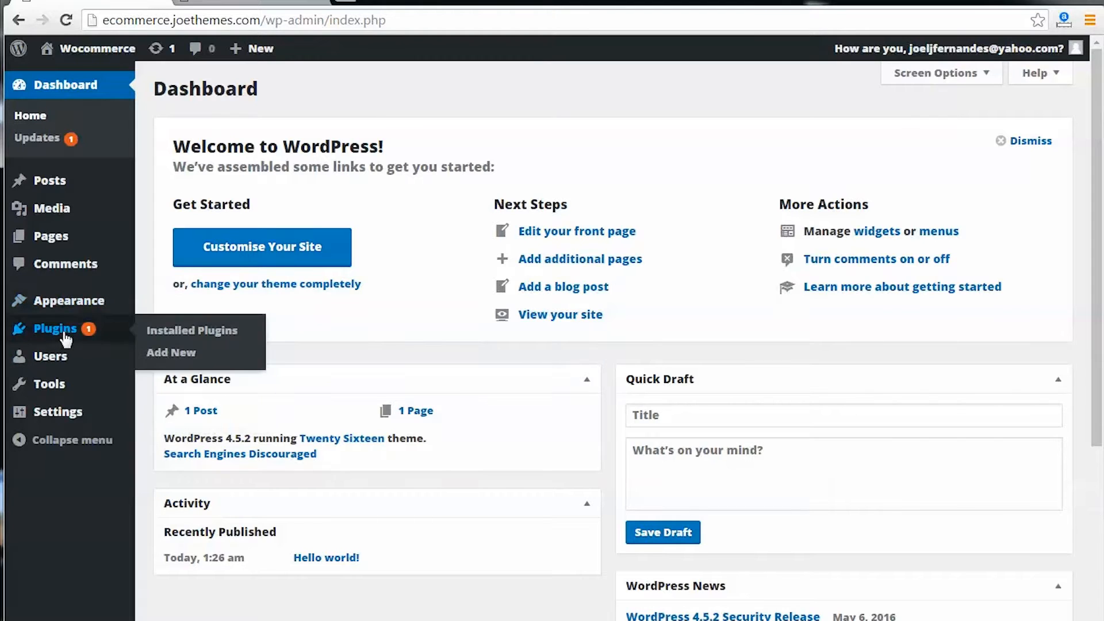
{"action": "left_click", "coordinate": [206, 362]}
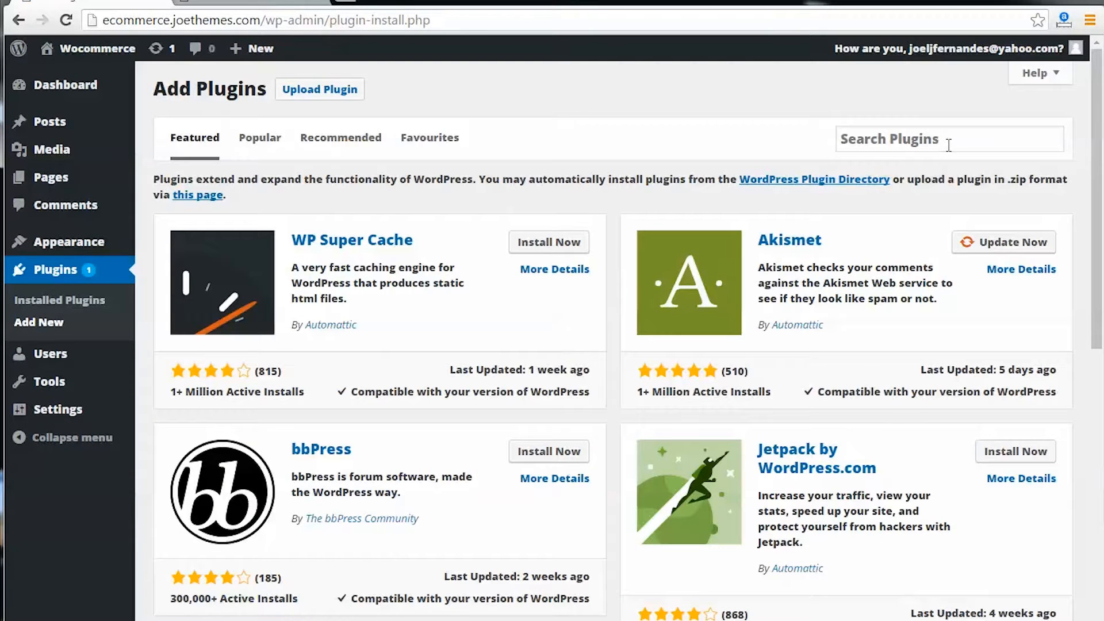
{"action": "left_click", "coordinate": [949, 144]}
{"action": "type", "text": "woocommerce"}
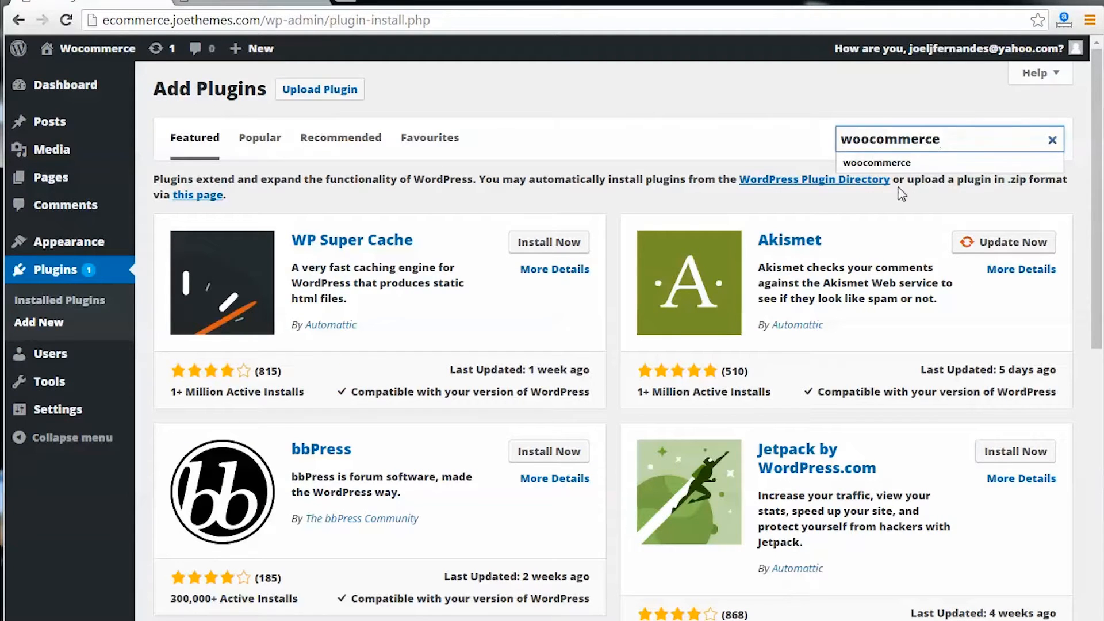
{"action": "left_click", "coordinate": [950, 105]}
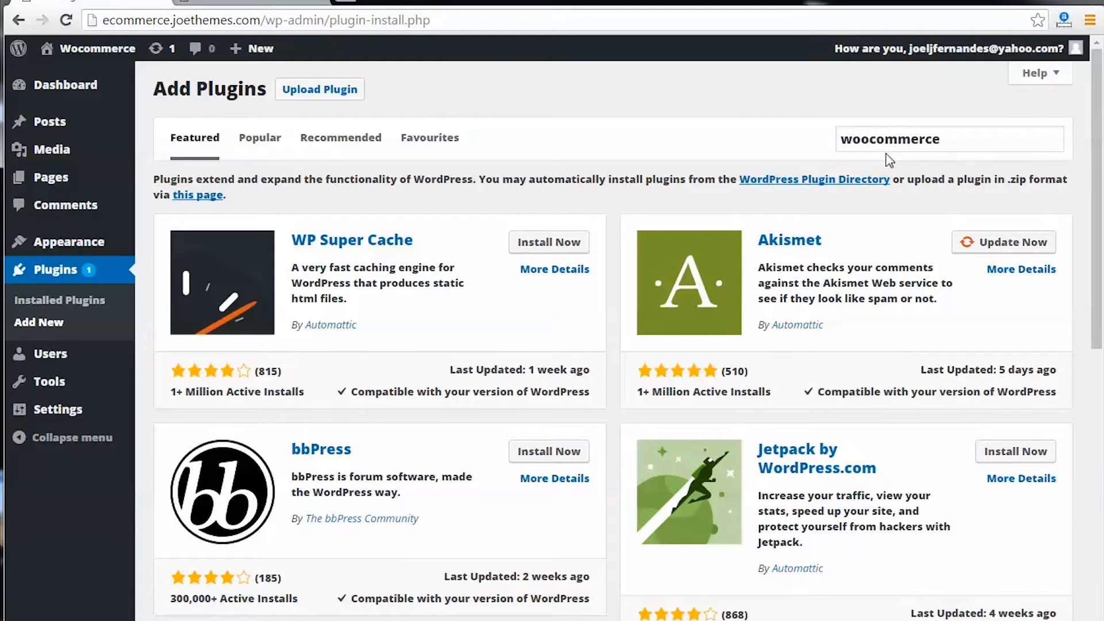
{"action": "left_click", "coordinate": [947, 142]}
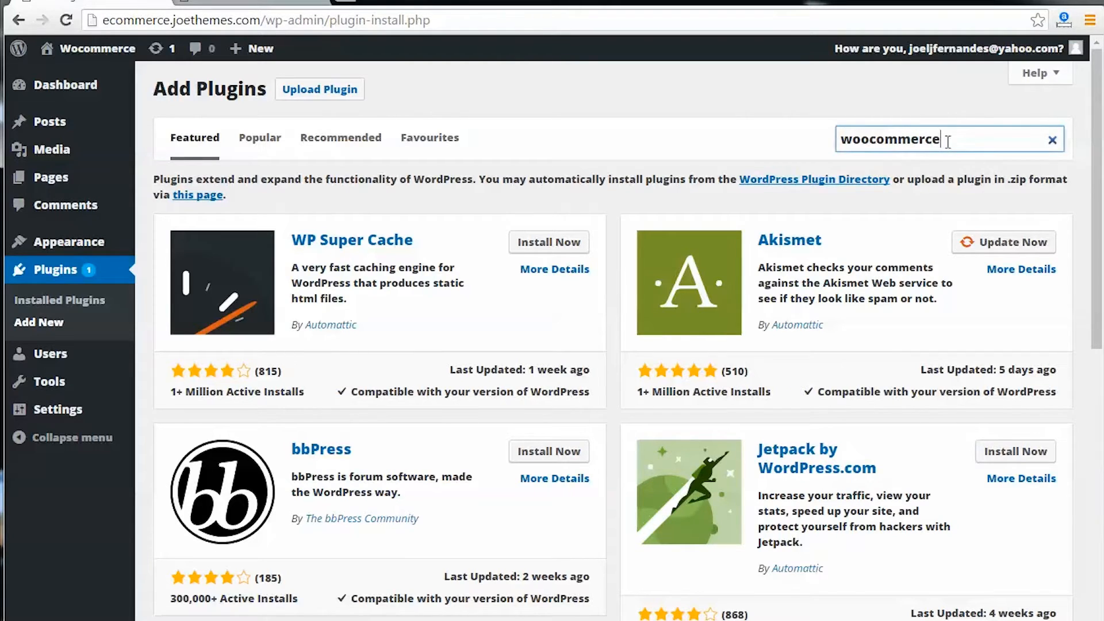
{"action": "key", "text": "Return"}
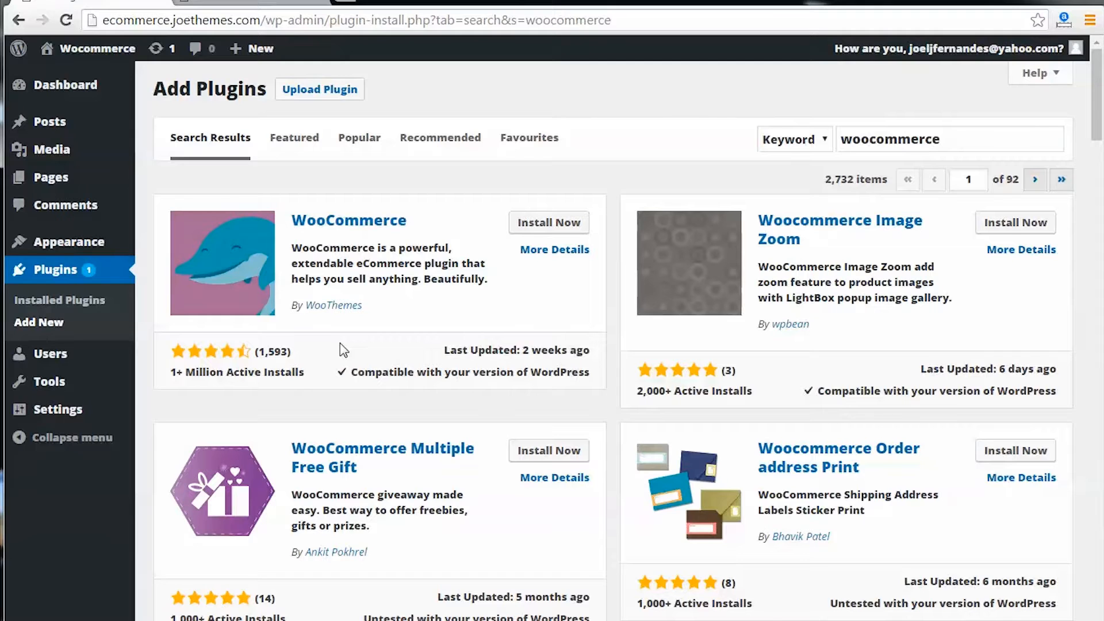
Step: Install the WooCommerce plugin by WooThemes and activate it
{"action": "left_click", "coordinate": [550, 224]}
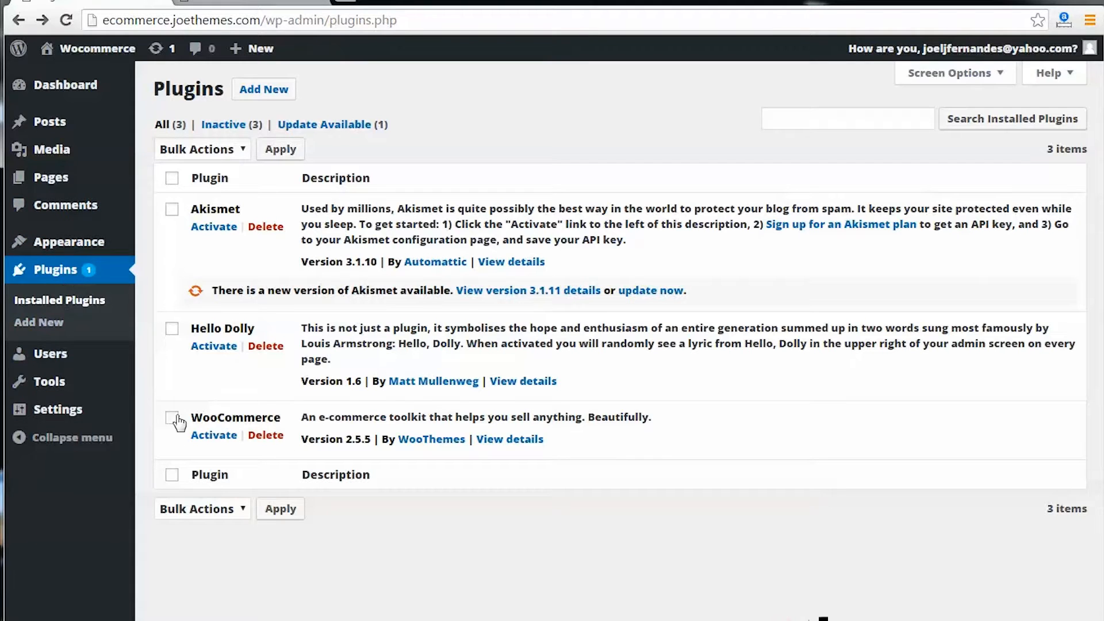
{"action": "left_click", "coordinate": [214, 437]}
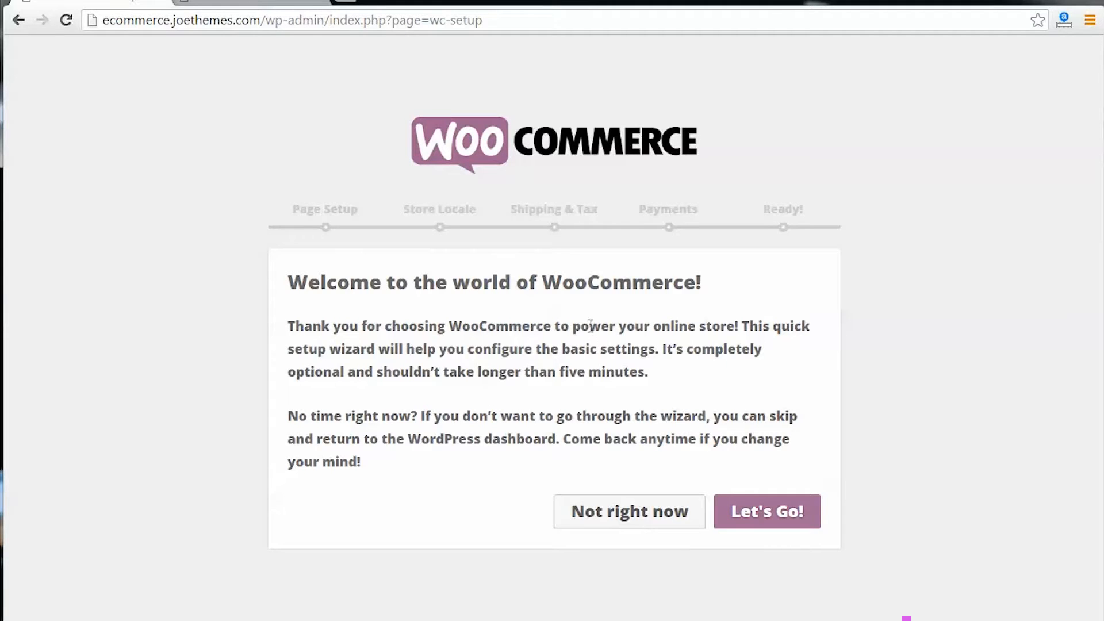
Step: Start the WooCommerce setup wizard and accept the automatic creation of the Shop, Basket, Checkout and My Account pages
{"action": "left_click", "coordinate": [786, 525]}
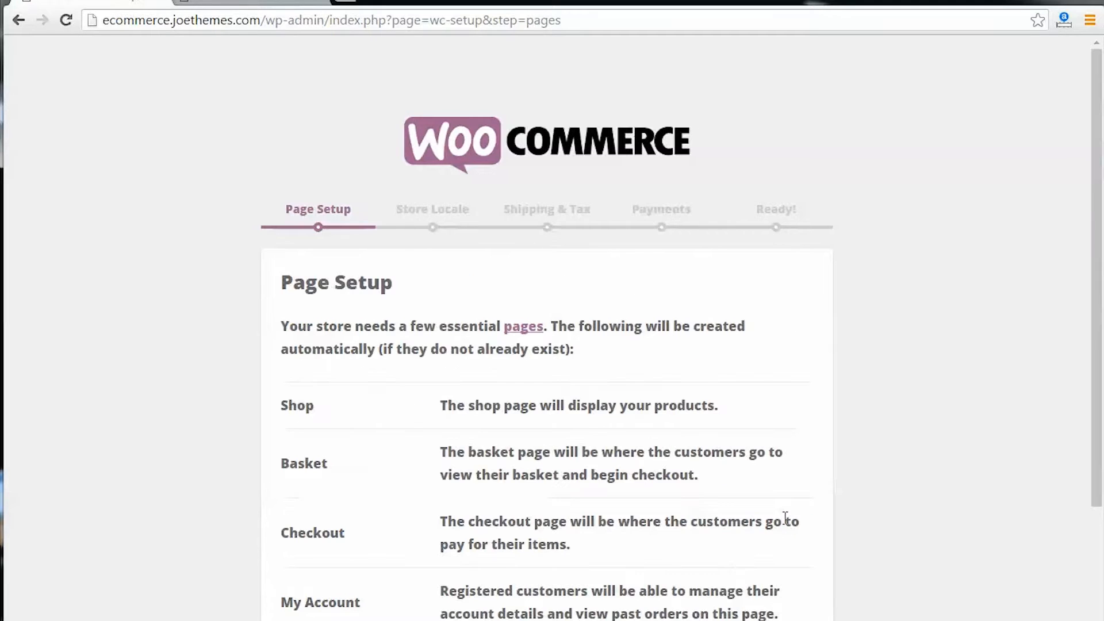
{"action": "scroll", "coordinate": [554, 436], "scroll_direction": "down", "scroll_amount": 2}
{"action": "scroll", "coordinate": [553, 436], "scroll_direction": "down", "scroll_amount": 2}
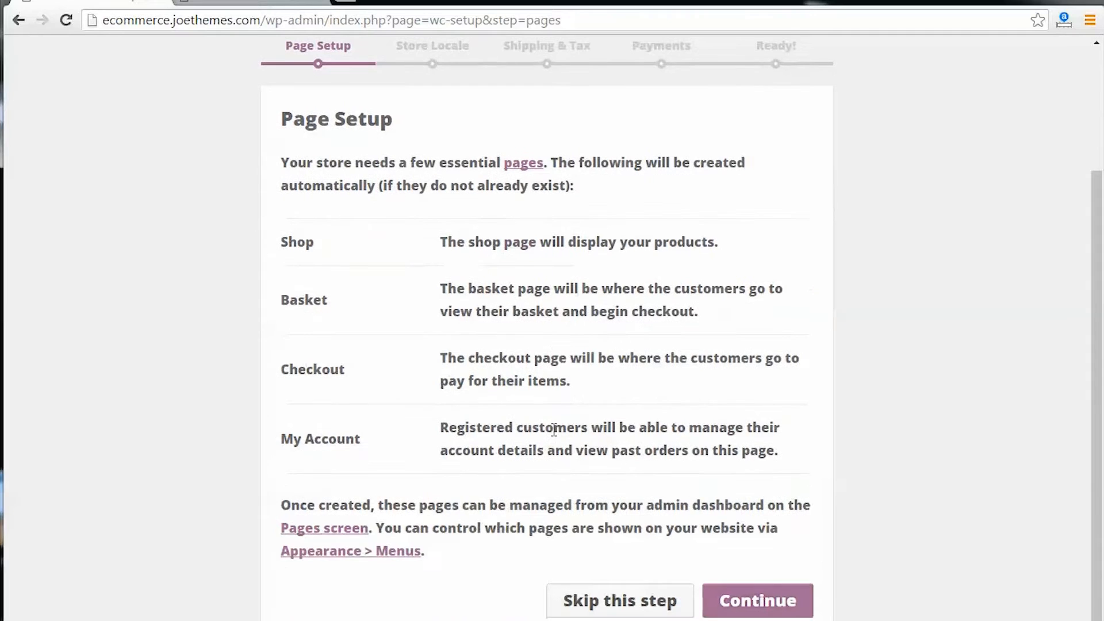
{"action": "left_click", "coordinate": [757, 592]}
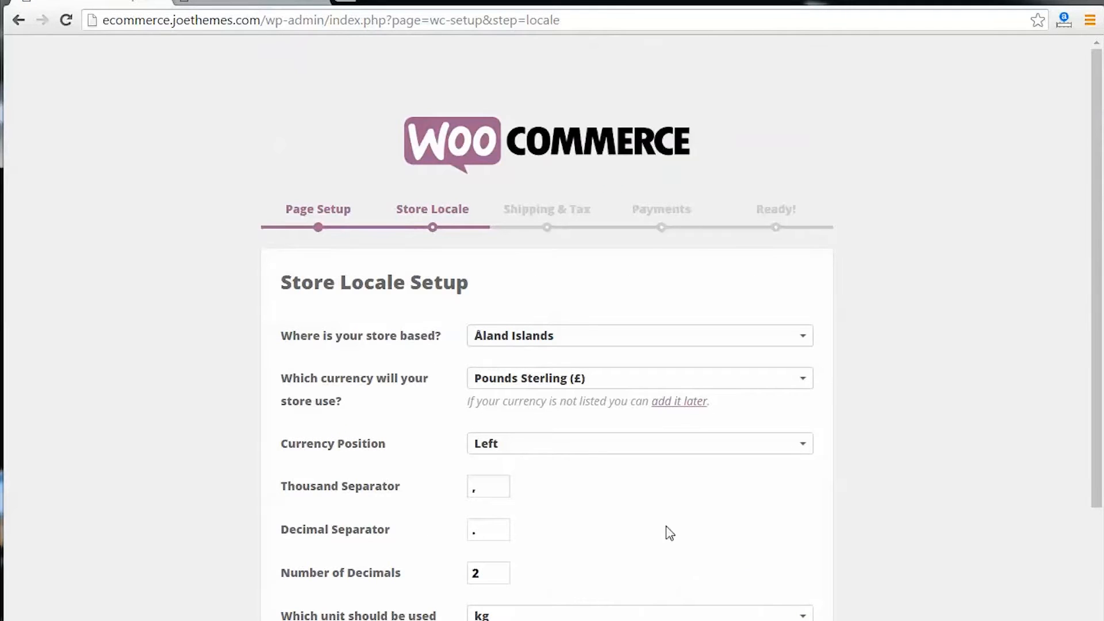
Step: Set the store's base location to India — Maharashtra and submit the store locale setup
{"action": "left_click", "coordinate": [708, 334]}
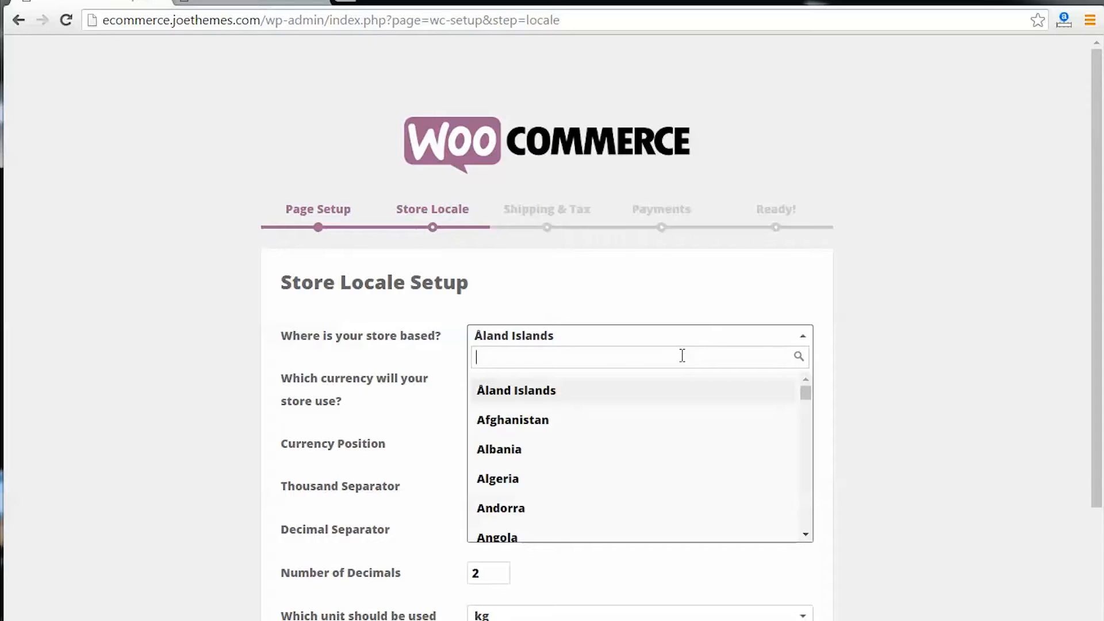
{"action": "type", "text": "ind"}
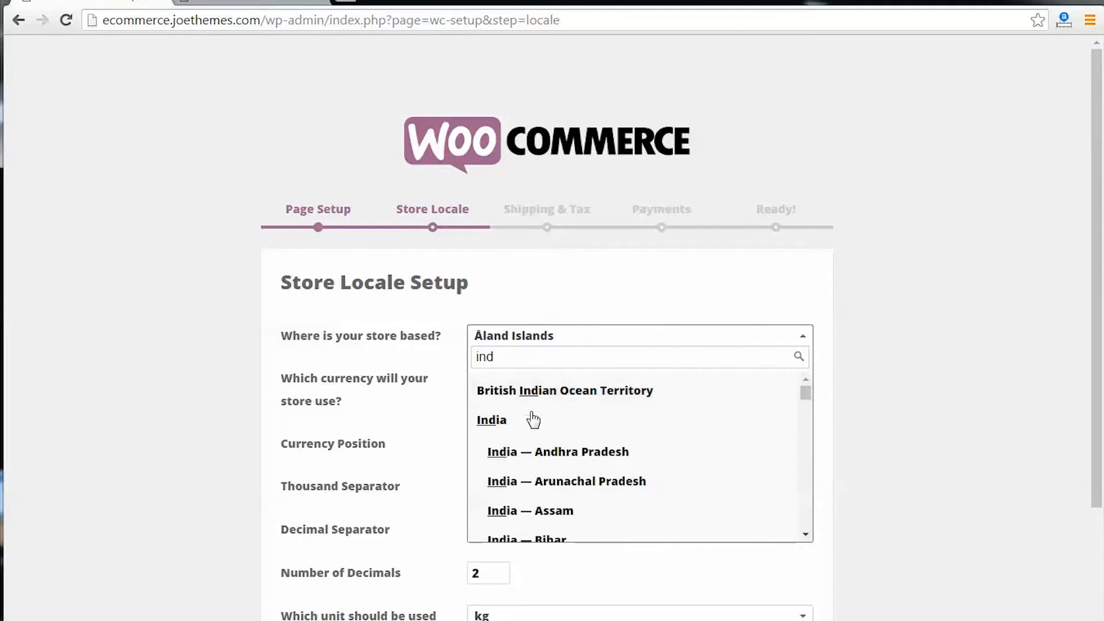
{"action": "type", "text": "ia"}
{"action": "scroll", "coordinate": [530, 419], "scroll_direction": "down", "scroll_amount": 3}
{"action": "scroll", "coordinate": [535, 282], "scroll_direction": "down", "scroll_amount": 4}
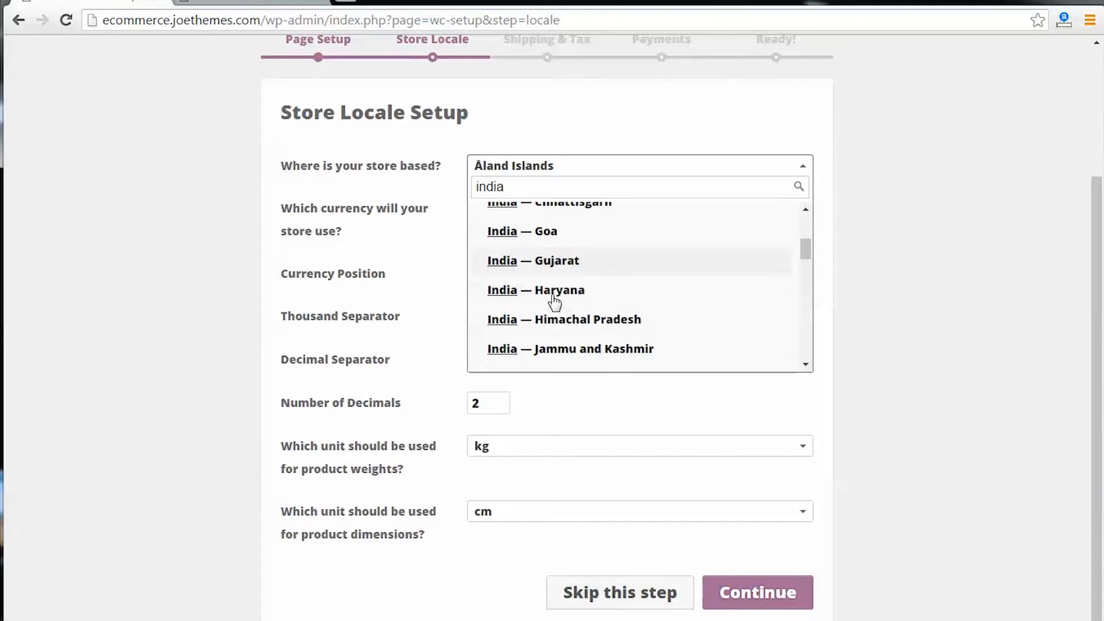
{"action": "left_click", "coordinate": [569, 285]}
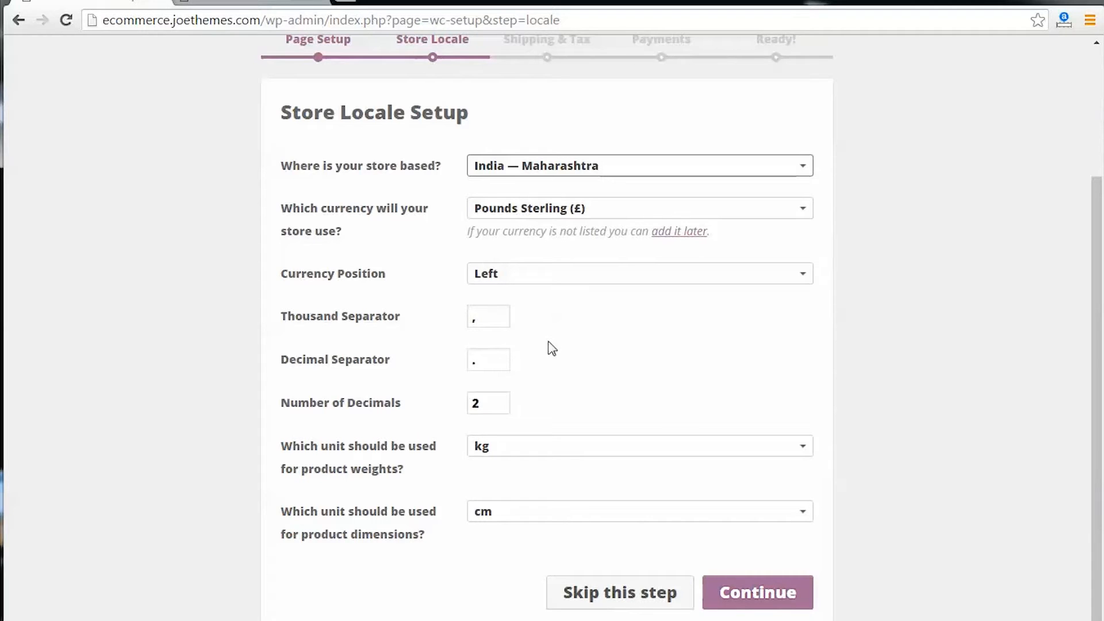
{"action": "left_click", "coordinate": [753, 589]}
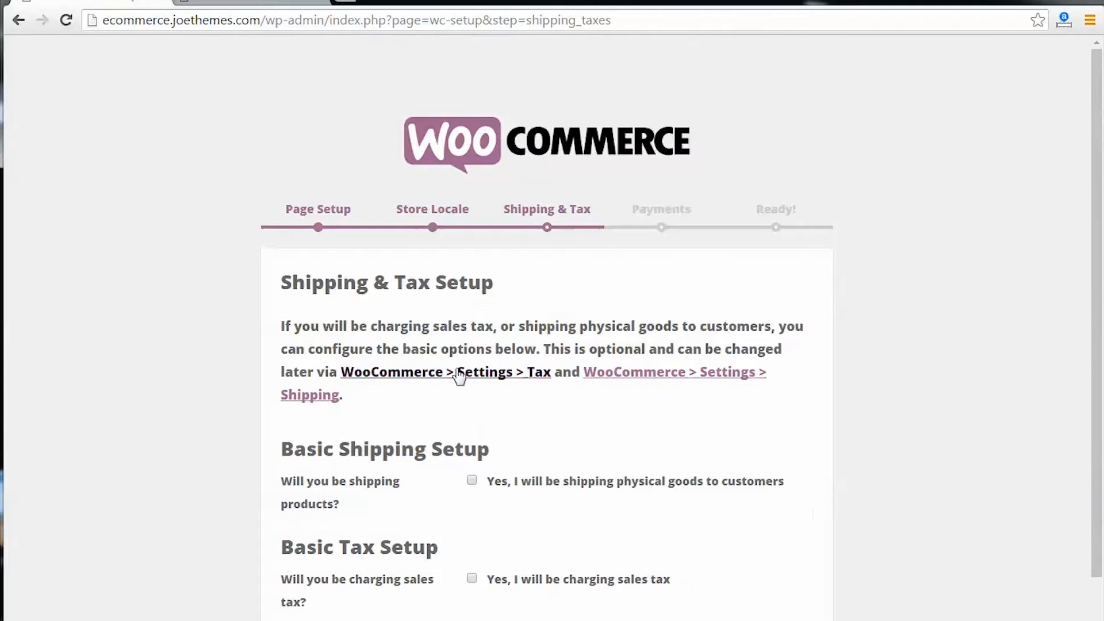
Step: Enable shipping of physical goods and set both domestic and international shipping costs to £100 per order
{"action": "scroll", "coordinate": [460, 379], "scroll_direction": "down", "scroll_amount": 2}
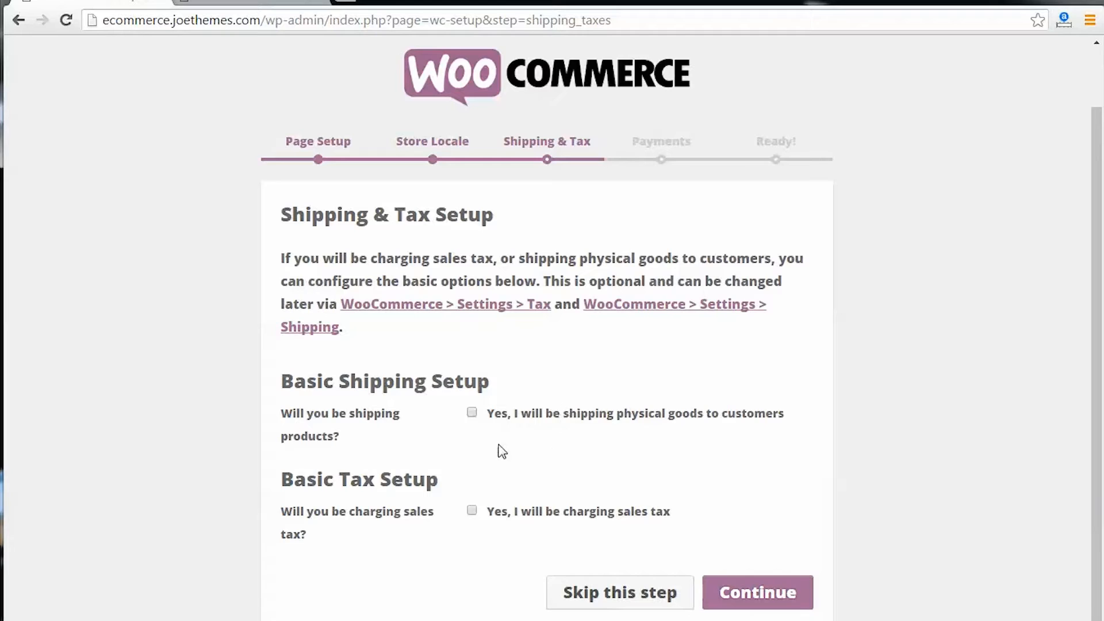
{"action": "left_click", "coordinate": [472, 413]}
{"action": "scroll", "coordinate": [487, 484], "scroll_direction": "down", "scroll_amount": 3}
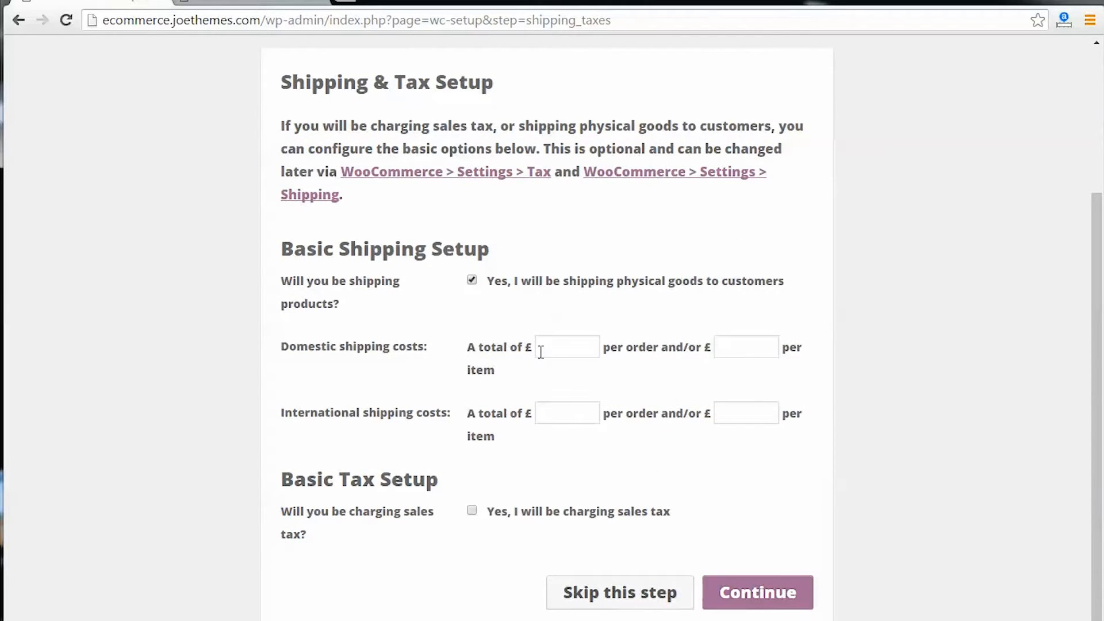
{"action": "left_click", "coordinate": [540, 351]}
{"action": "type", "text": "100"}
{"action": "left_click", "coordinate": [554, 420]}
{"action": "type", "text": "100"}
{"action": "left_click", "coordinate": [559, 444]}
Step: Enable charging sales tax and submit the shipping and tax setup
{"action": "left_click", "coordinate": [472, 513]}
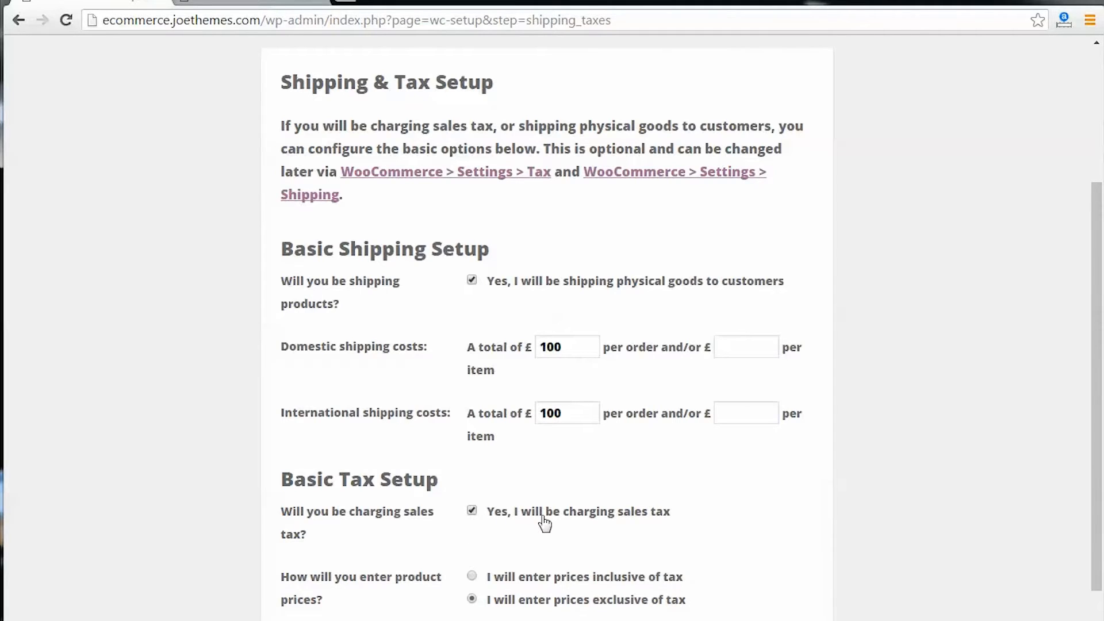
{"action": "scroll", "coordinate": [544, 520], "scroll_direction": "down", "scroll_amount": 1}
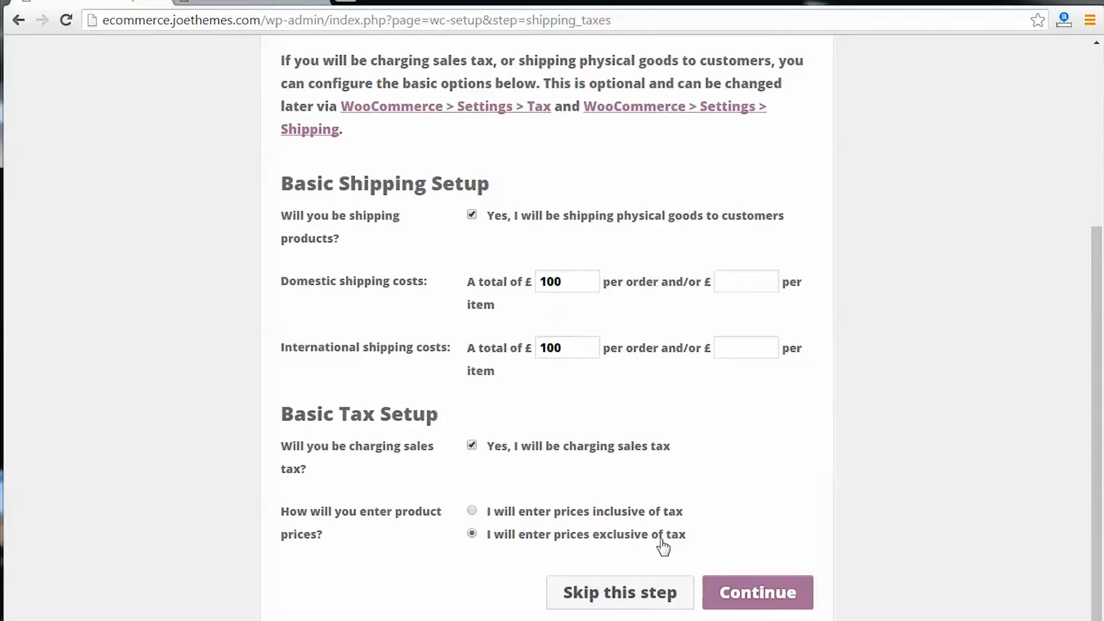
{"action": "left_click", "coordinate": [738, 592]}
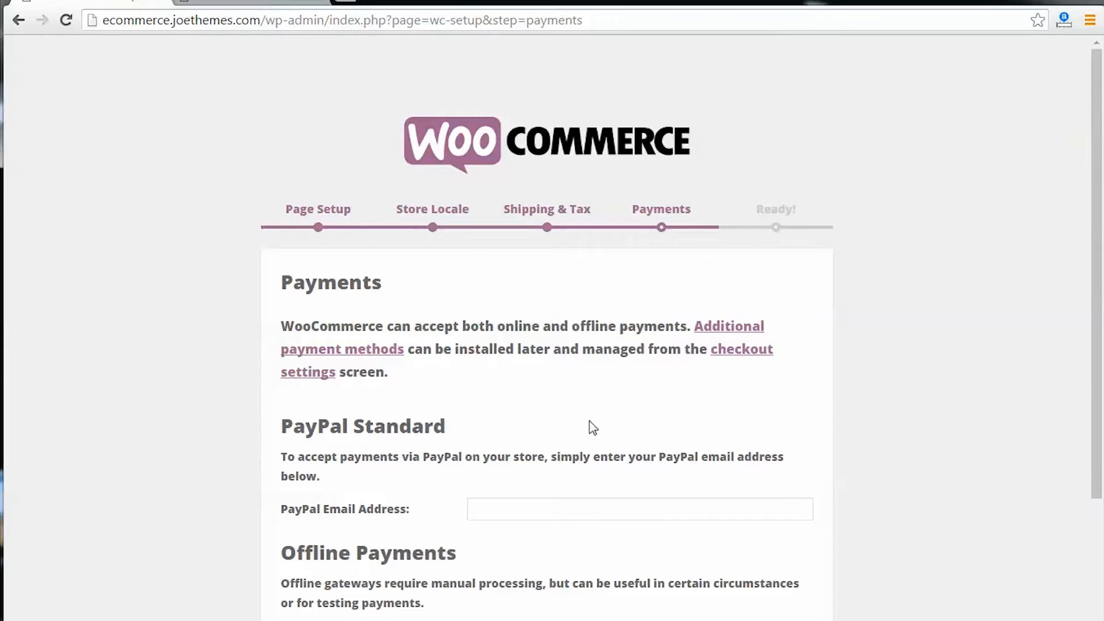
Step: Enable cheque, cash on delivery and BACS bank transfer payments, and submit the payments setup
{"action": "scroll", "coordinate": [592, 428], "scroll_direction": "down", "scroll_amount": 2}
{"action": "scroll", "coordinate": [591, 421], "scroll_direction": "down", "scroll_amount": 2}
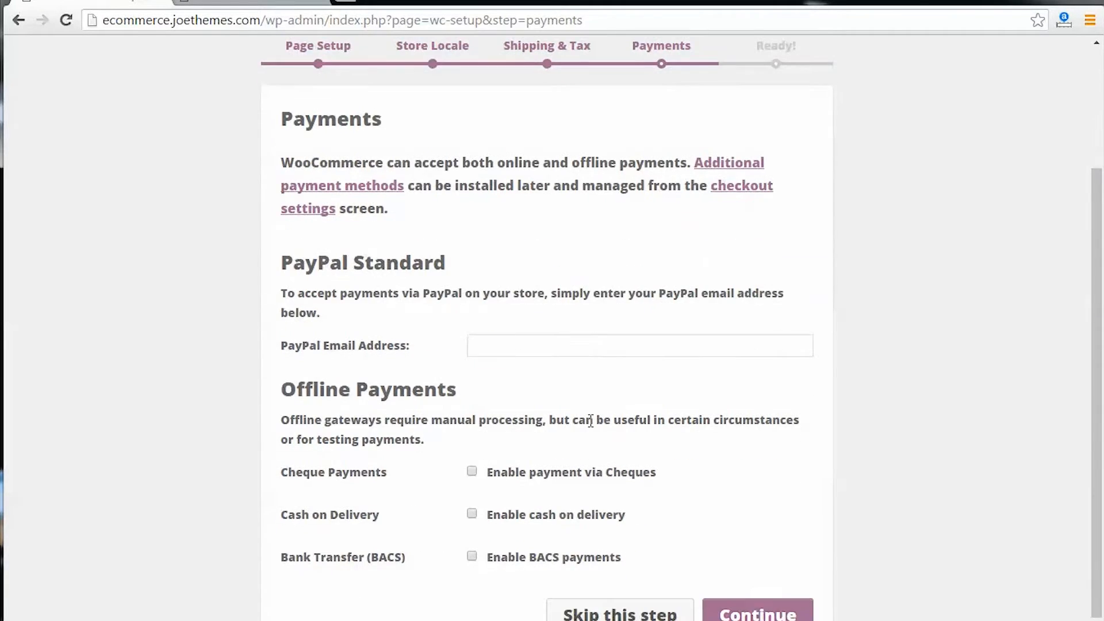
{"action": "scroll", "coordinate": [590, 421], "scroll_direction": "down", "scroll_amount": 1}
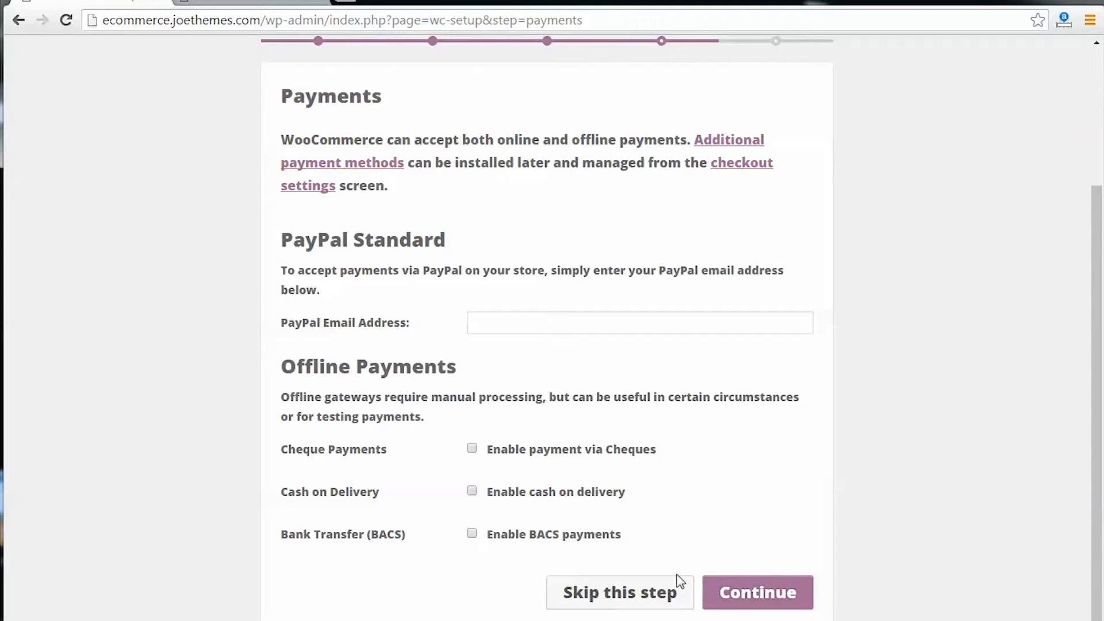
{"action": "left_click", "coordinate": [472, 492]}
{"action": "left_click", "coordinate": [472, 449]}
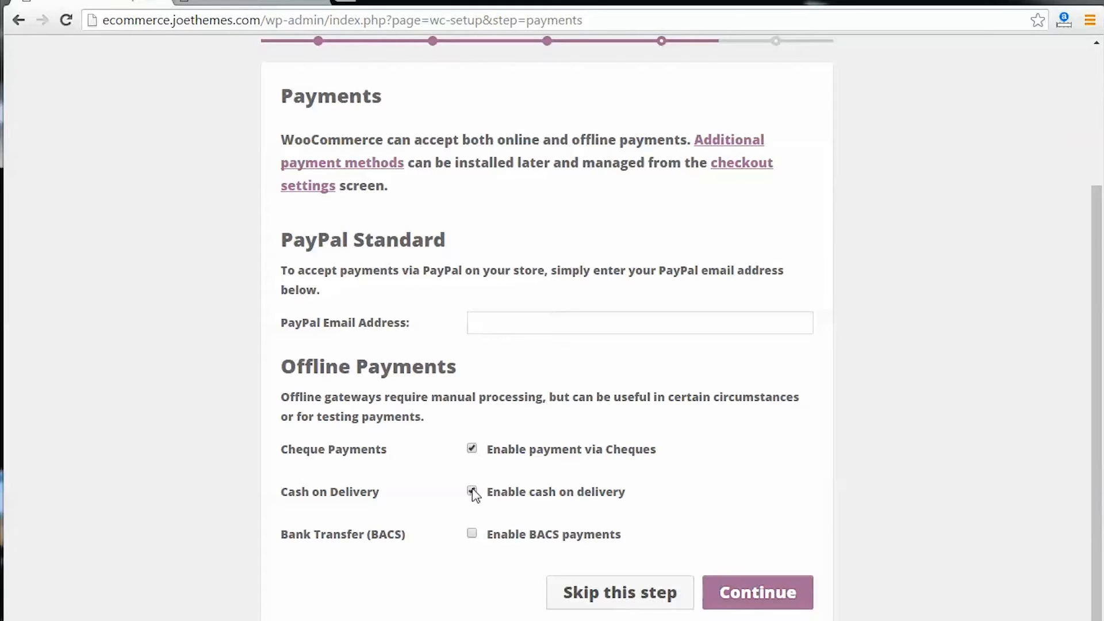
{"action": "left_click", "coordinate": [472, 534]}
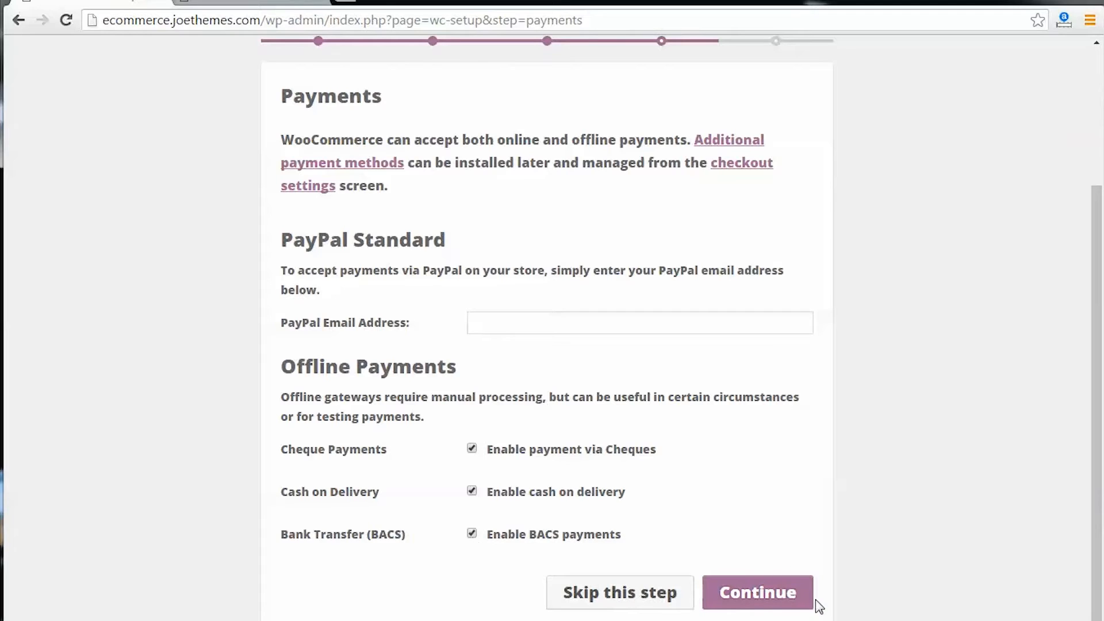
{"action": "left_click", "coordinate": [771, 601]}
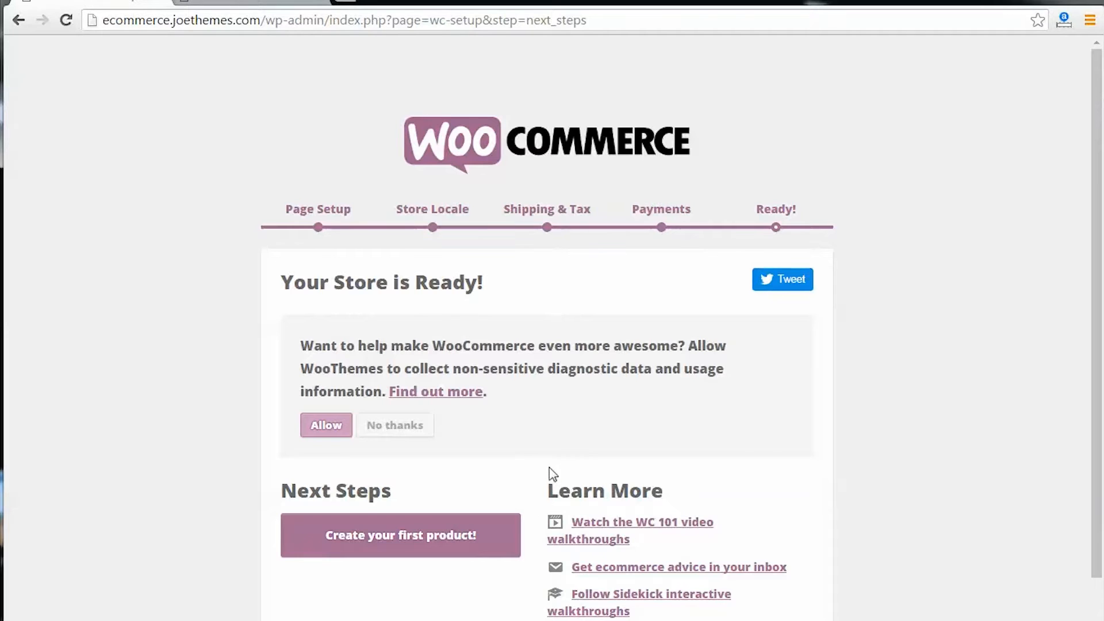
Step: Start creating the store's first product and name it "test product"
{"action": "scroll", "coordinate": [552, 475], "scroll_direction": "down", "scroll_amount": 1}
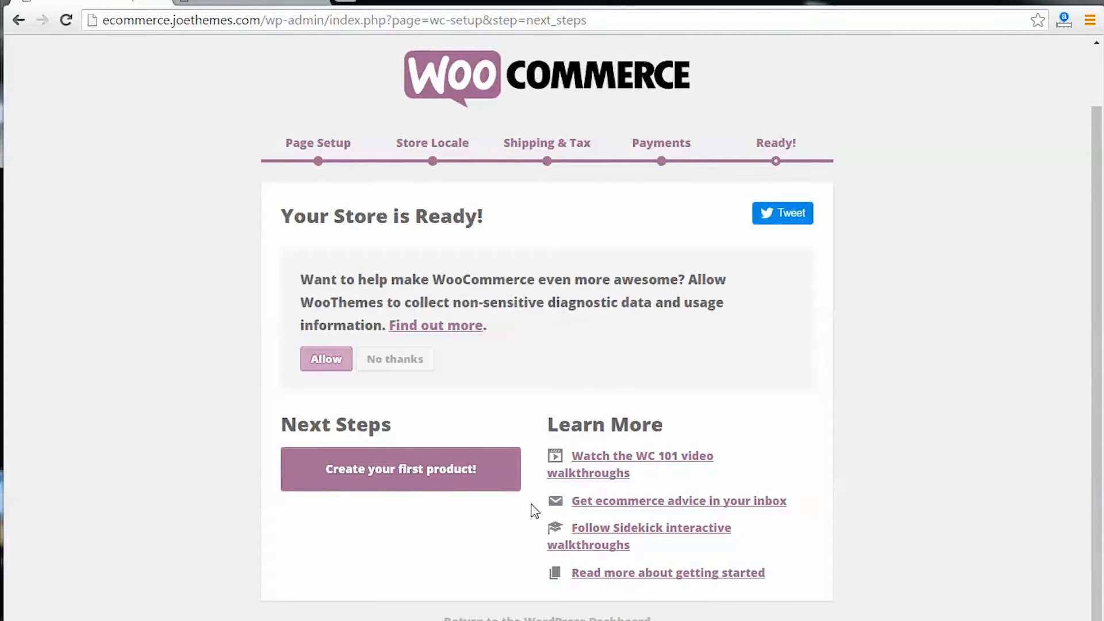
{"action": "left_click", "coordinate": [422, 482]}
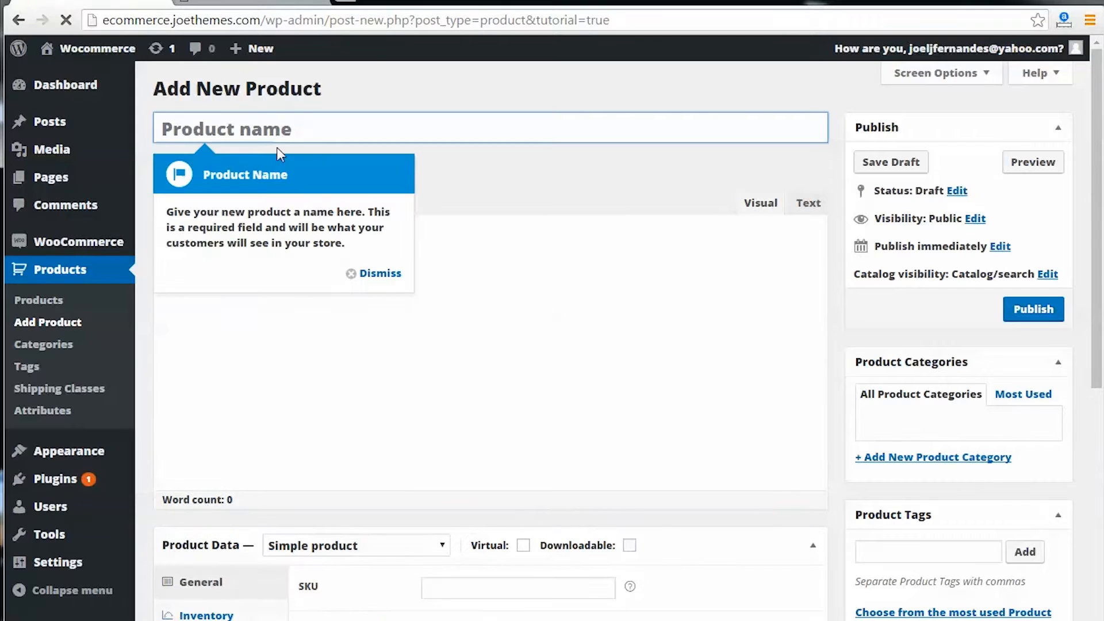
{"action": "type", "text": "test"}
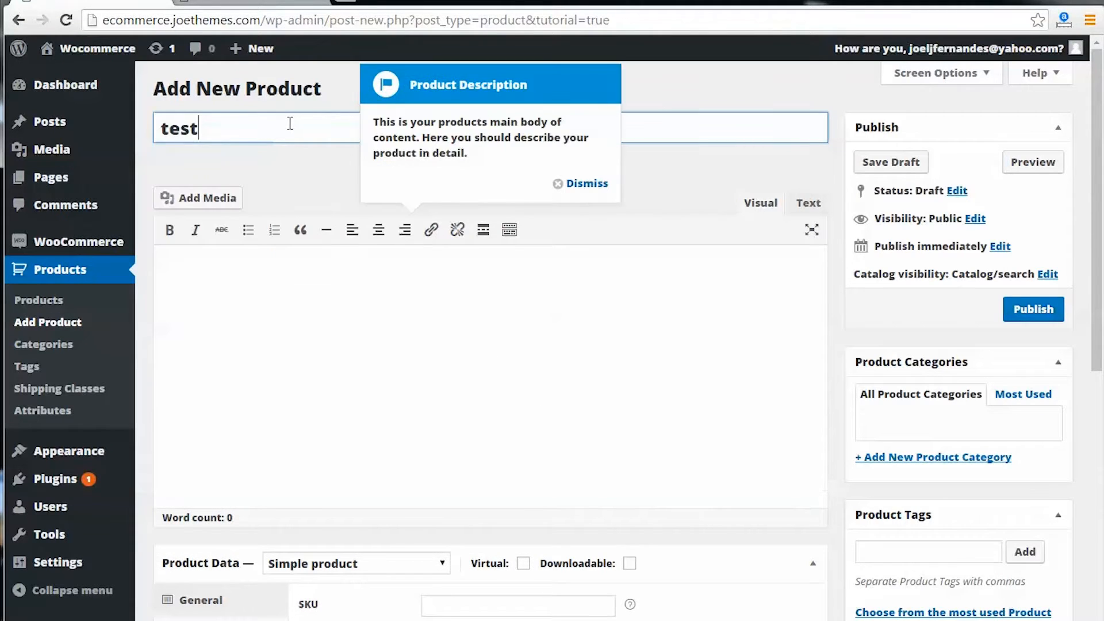
{"action": "type", "text": " product"}
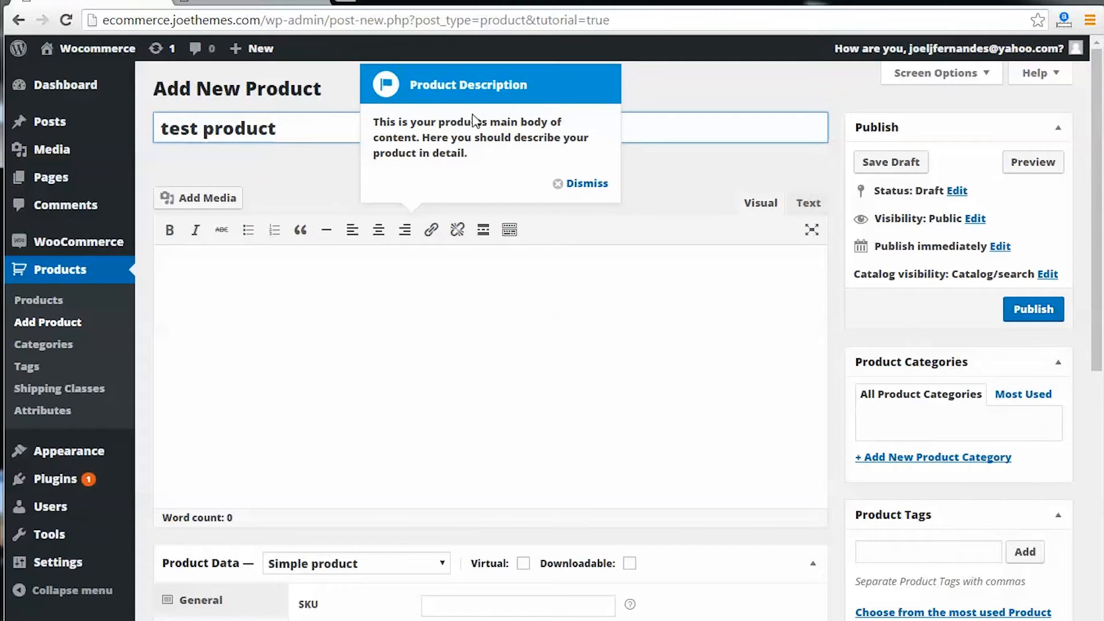
Step: Enter "test product description" as the product's main description
{"action": "left_click_drag", "start_coordinate": [497, 160], "coordinate": [373, 121]}
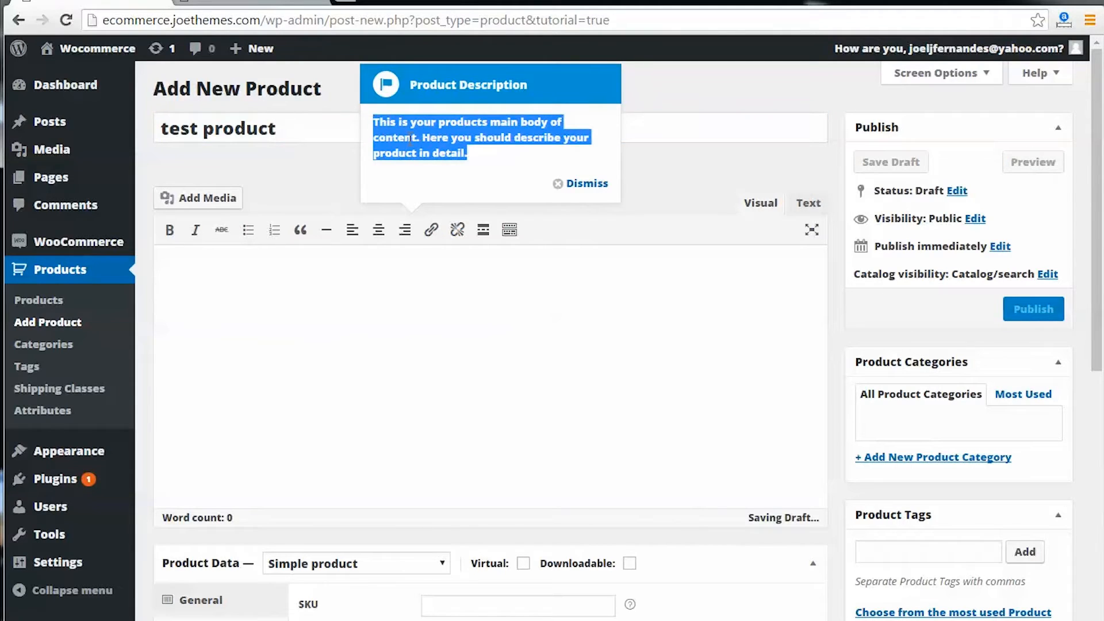
{"action": "left_click", "coordinate": [295, 293]}
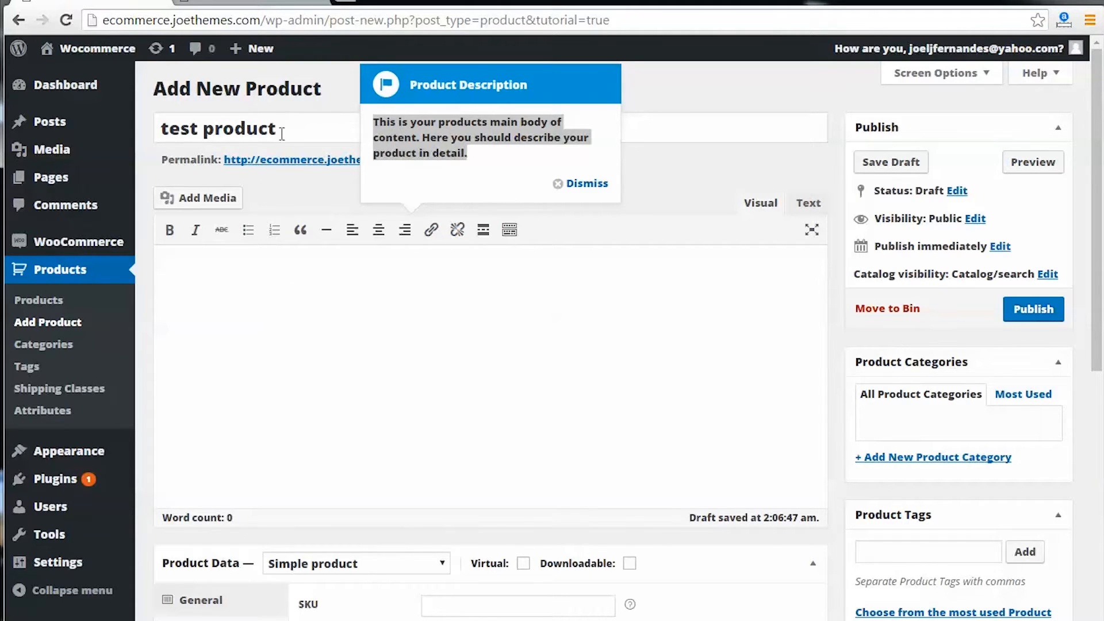
{"action": "left_click_drag", "start_coordinate": [278, 129], "coordinate": [43, 137]}
{"action": "type", "text": "test product"}
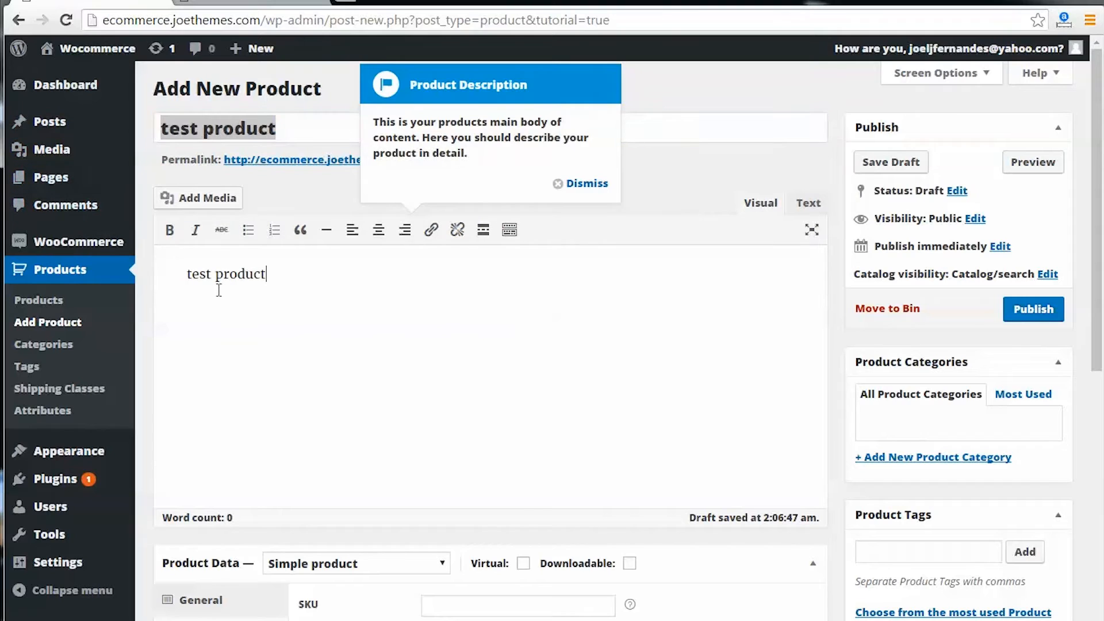
{"action": "type", "text": "description"}
Step: Set the product's SKU to "testp" and its regular price to £10 in the general product data
{"action": "scroll", "coordinate": [401, 411], "scroll_direction": "down", "scroll_amount": 5}
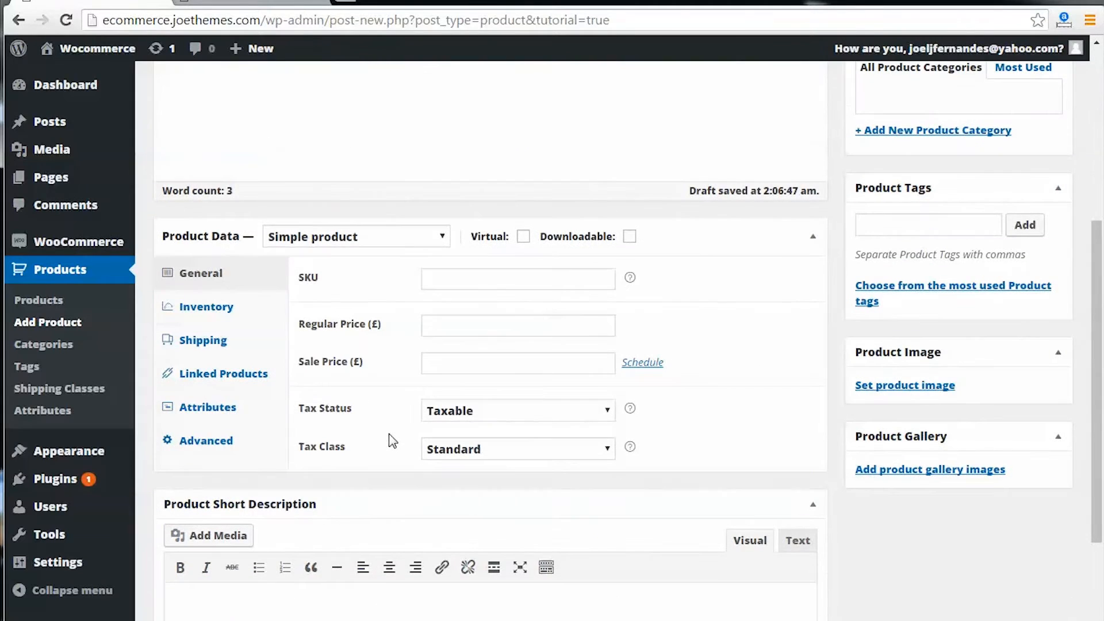
{"action": "left_click", "coordinate": [426, 278]}
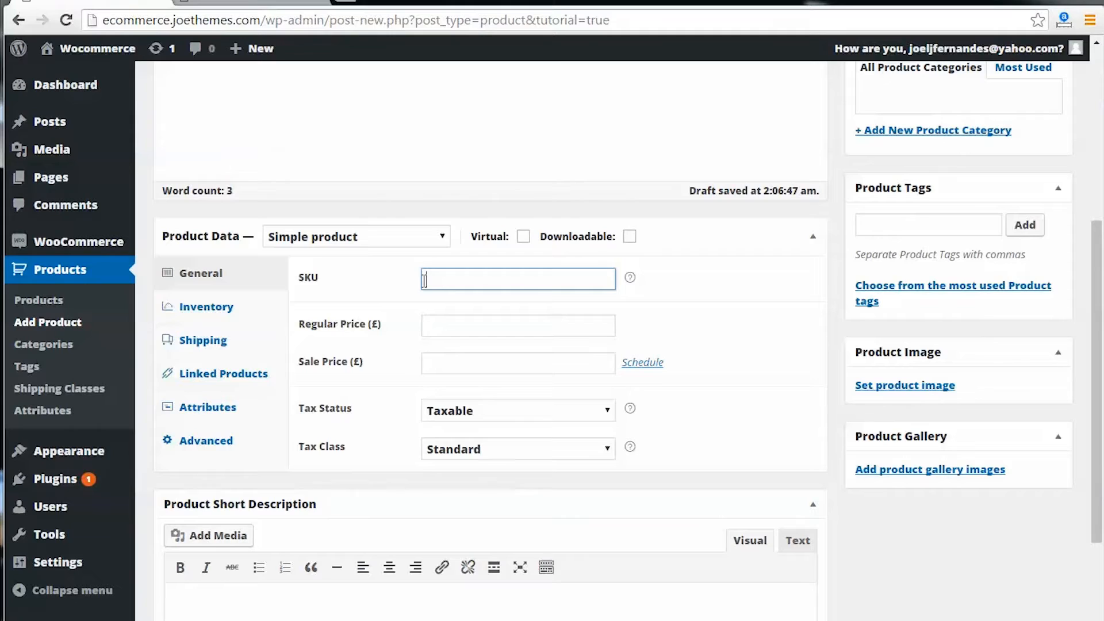
{"action": "type", "text": "testp"}
{"action": "left_click", "coordinate": [456, 333]}
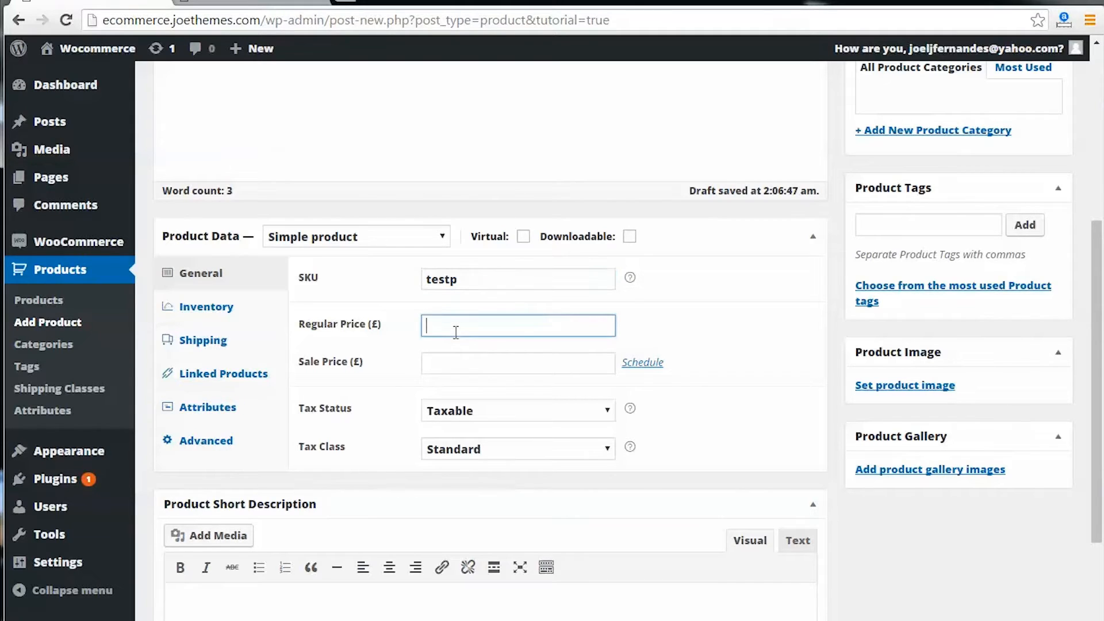
{"action": "type", "text": "10"}
Step: Set the product's sale price to £8
{"action": "left_click", "coordinate": [444, 359]}
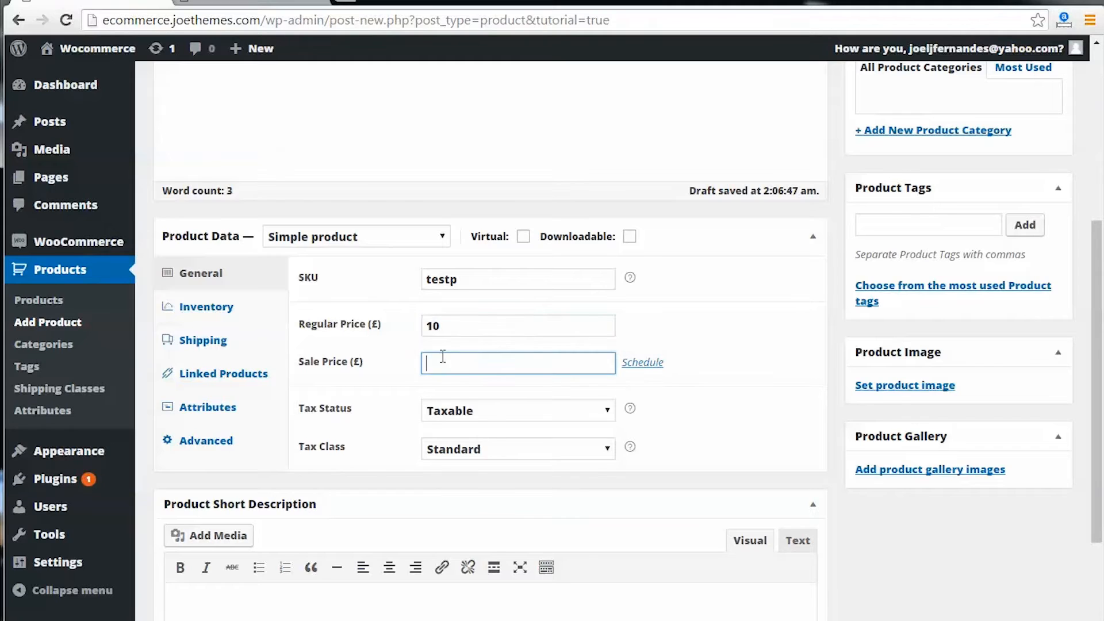
{"action": "type", "text": "10"}
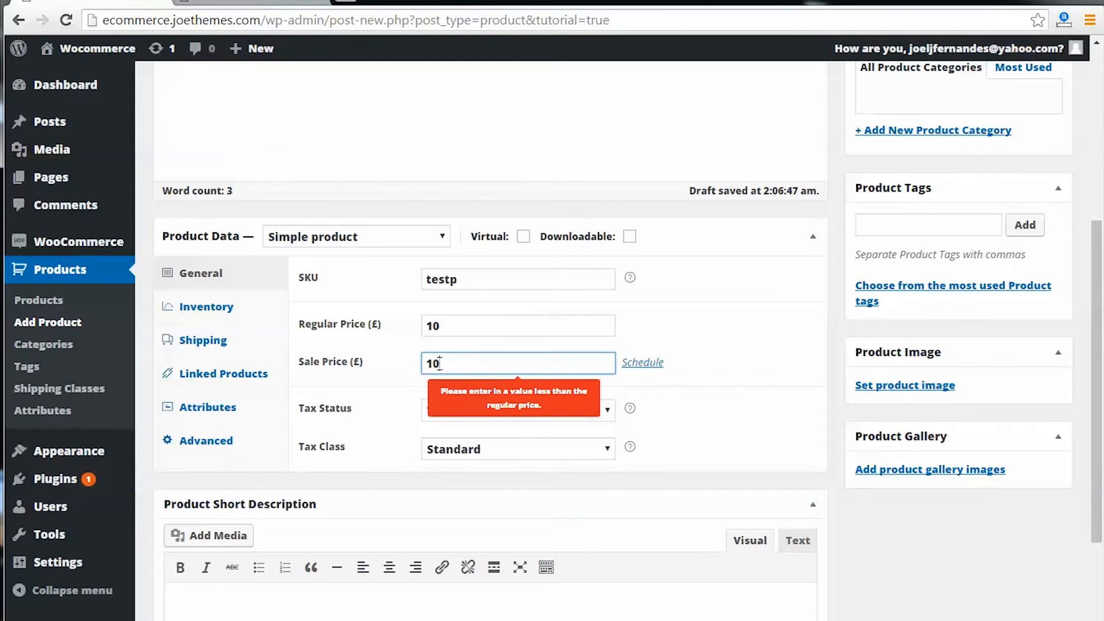
{"action": "double_click", "coordinate": [434, 363]}
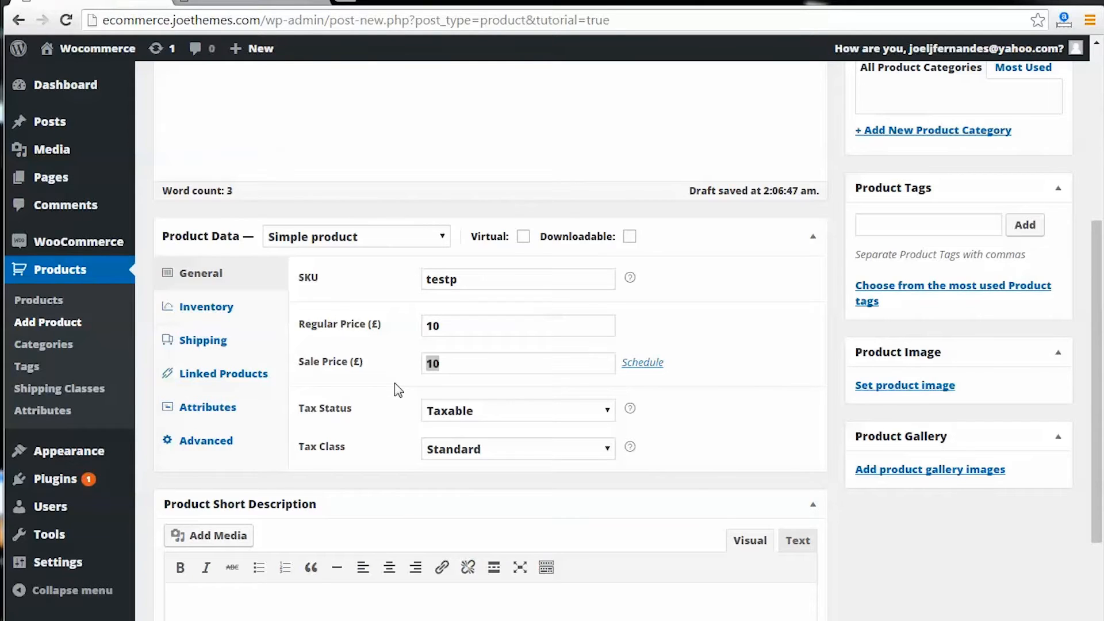
{"action": "type", "text": "8"}
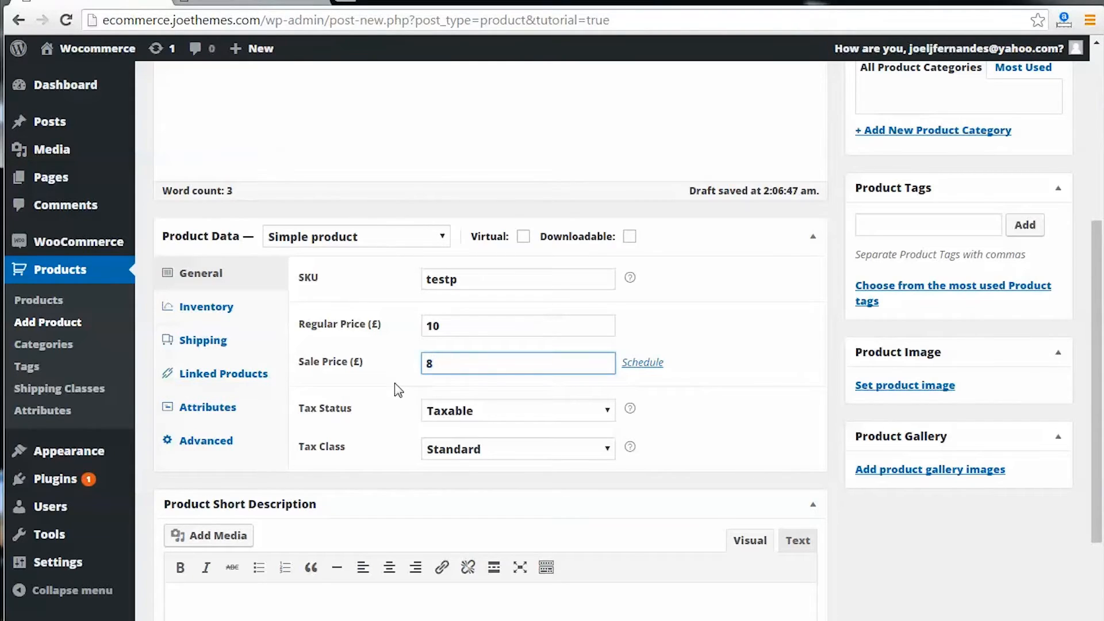
Step: Copy the main description text "test product description" into the product's short description
{"action": "scroll", "coordinate": [394, 384], "scroll_direction": "down", "scroll_amount": 3}
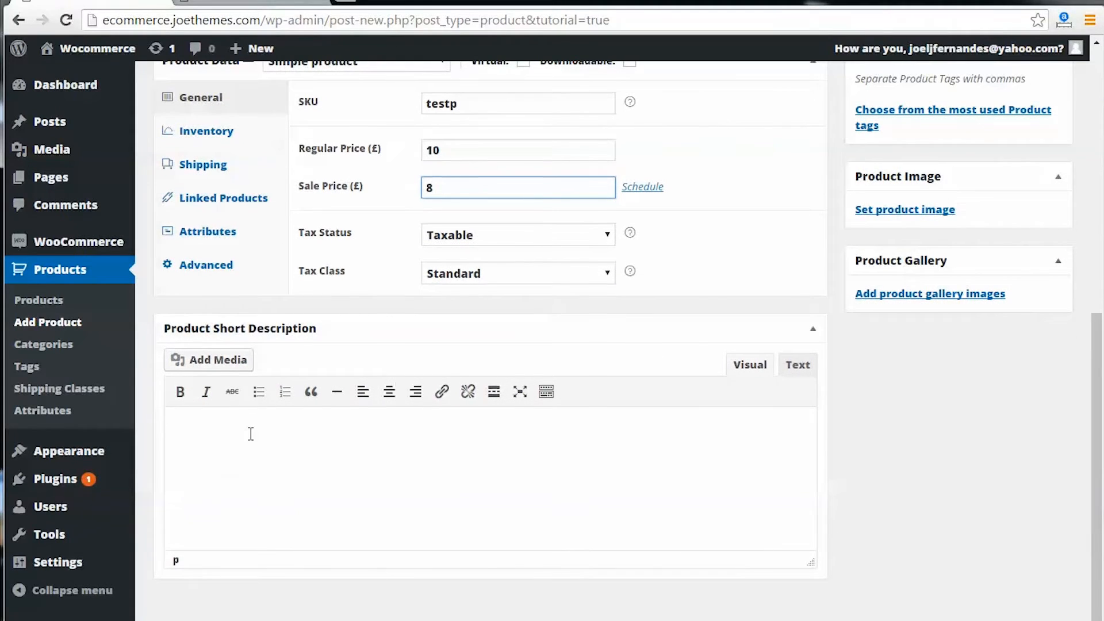
{"action": "scroll", "coordinate": [250, 434], "scroll_direction": "up", "scroll_amount": 6}
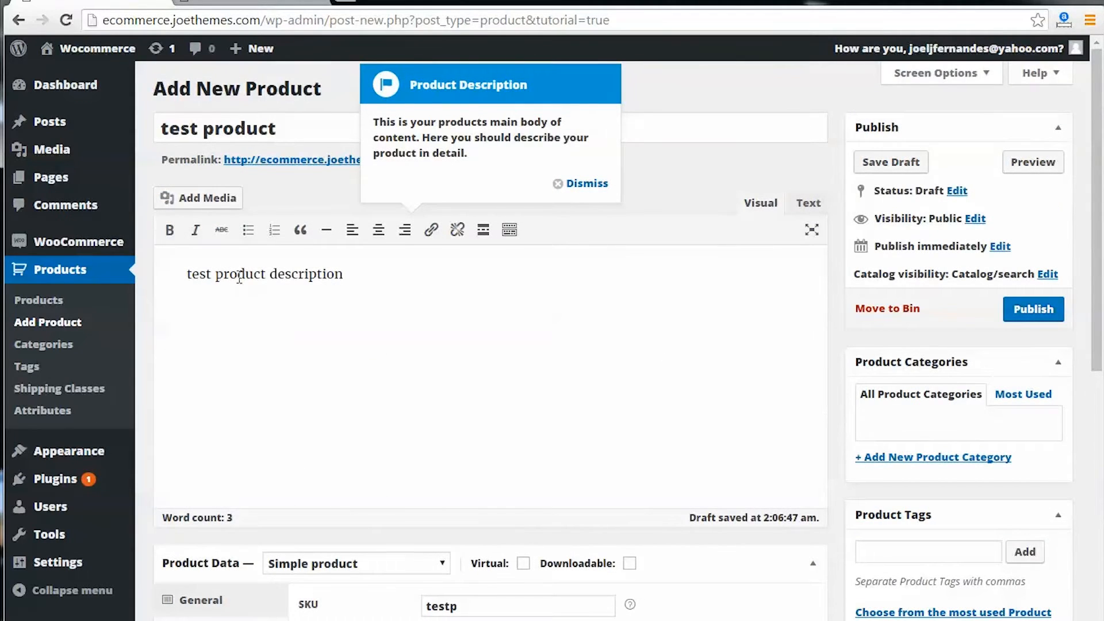
{"action": "scroll", "coordinate": [239, 285], "scroll_direction": "down", "scroll_amount": 6}
{"action": "left_click", "coordinate": [258, 428]}
{"action": "key", "text": "End"}
{"action": "key", "text": "shift+Home"}
{"action": "key", "text": "ctrl+c"}
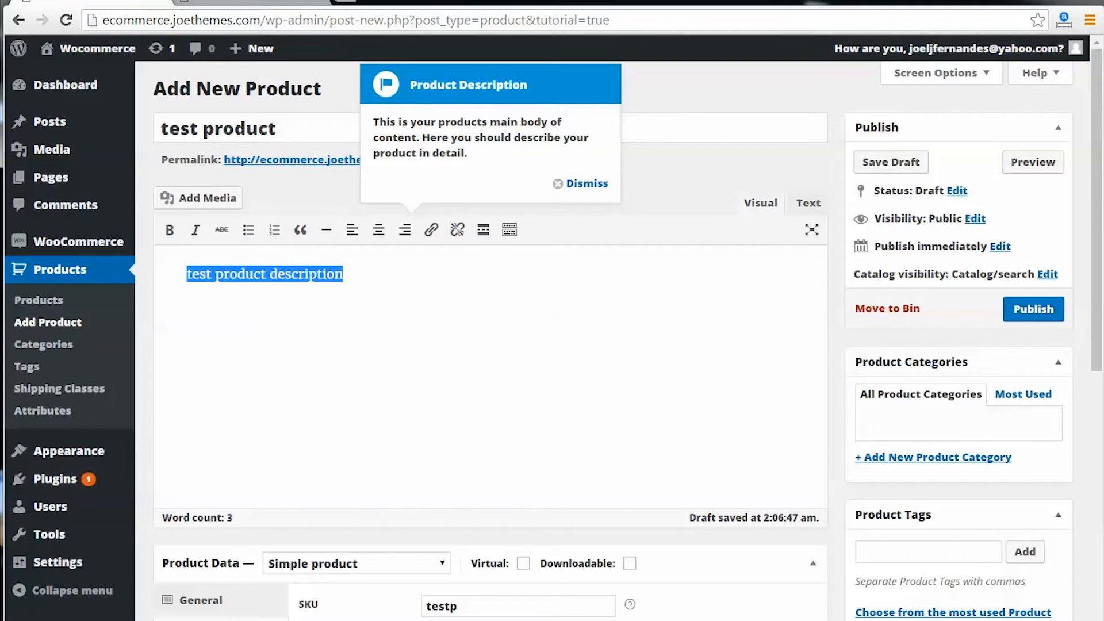
{"action": "scroll", "coordinate": [288, 441], "scroll_direction": "down", "scroll_amount": 7}
{"action": "left_click", "coordinate": [267, 552]}
{"action": "key", "text": "ctrl+v"}
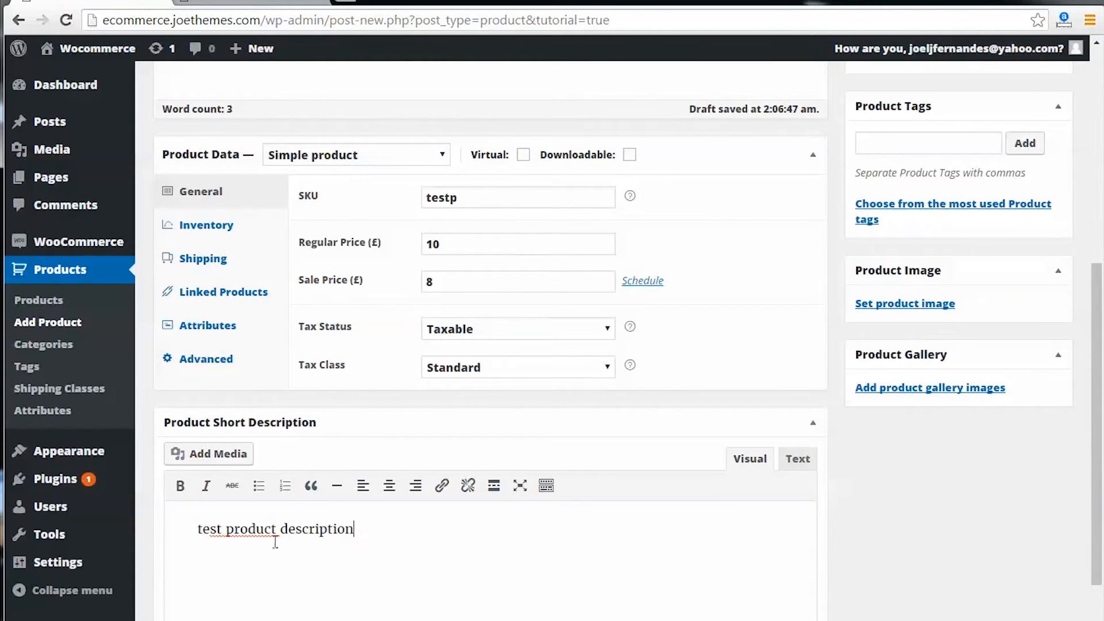
Step: Insert the word "short" before "description" in the short description so it reads "test product short description"
{"action": "left_click", "coordinate": [280, 529]}
{"action": "type", "text": "sho"}
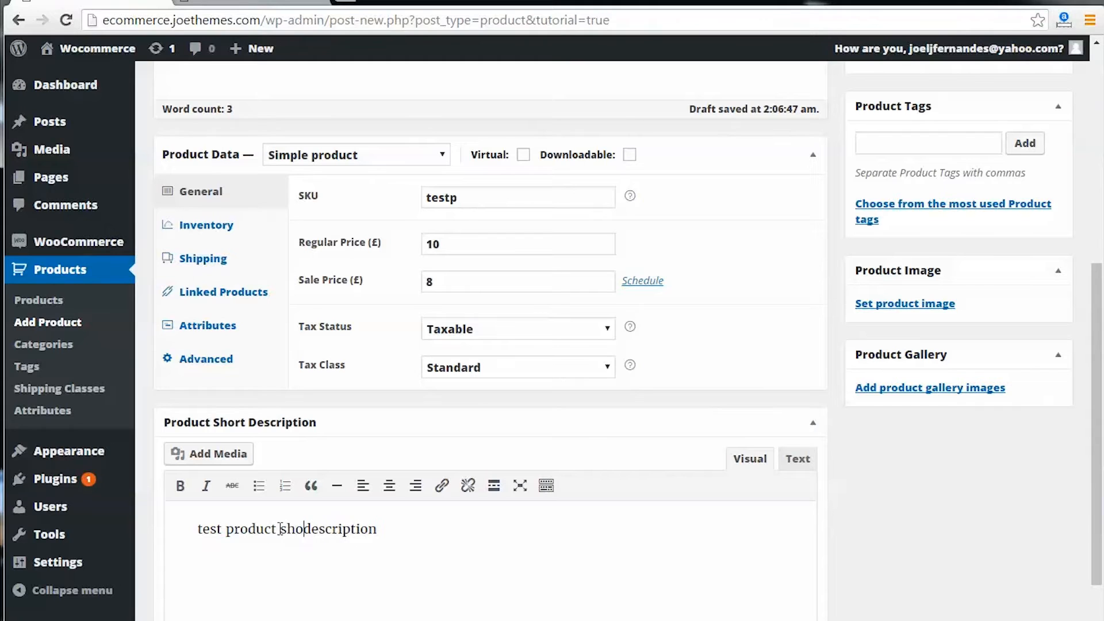
{"action": "type", "text": "rt"}
Step: Upload the image Chrysanthemum.jpg and add it to the product gallery
{"action": "scroll", "coordinate": [463, 459], "scroll_direction": "down", "scroll_amount": 2}
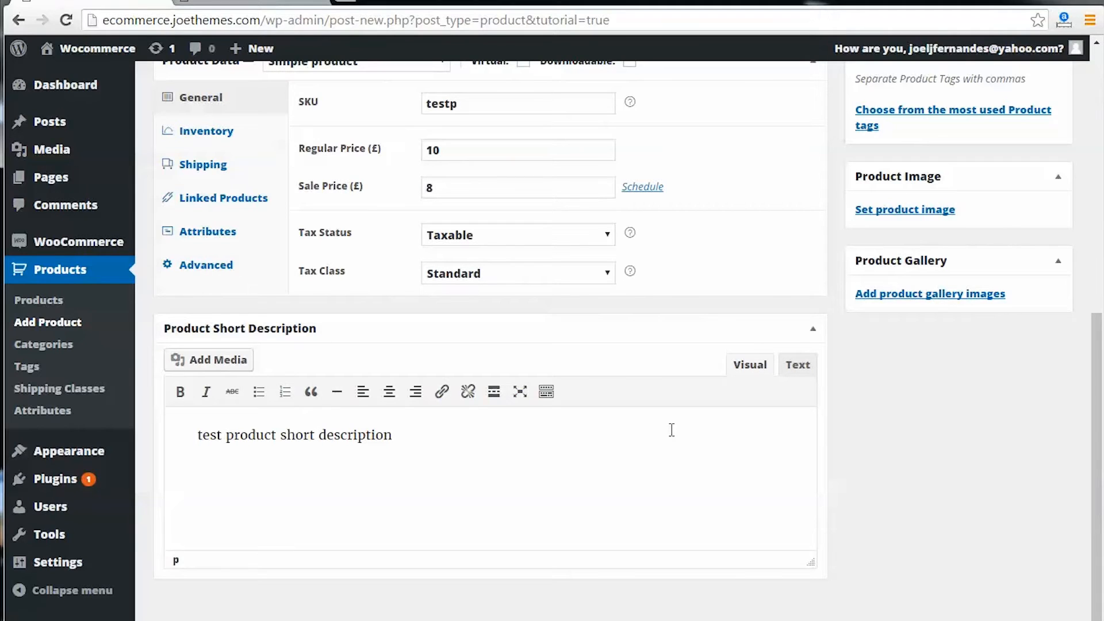
{"action": "left_click", "coordinate": [883, 295]}
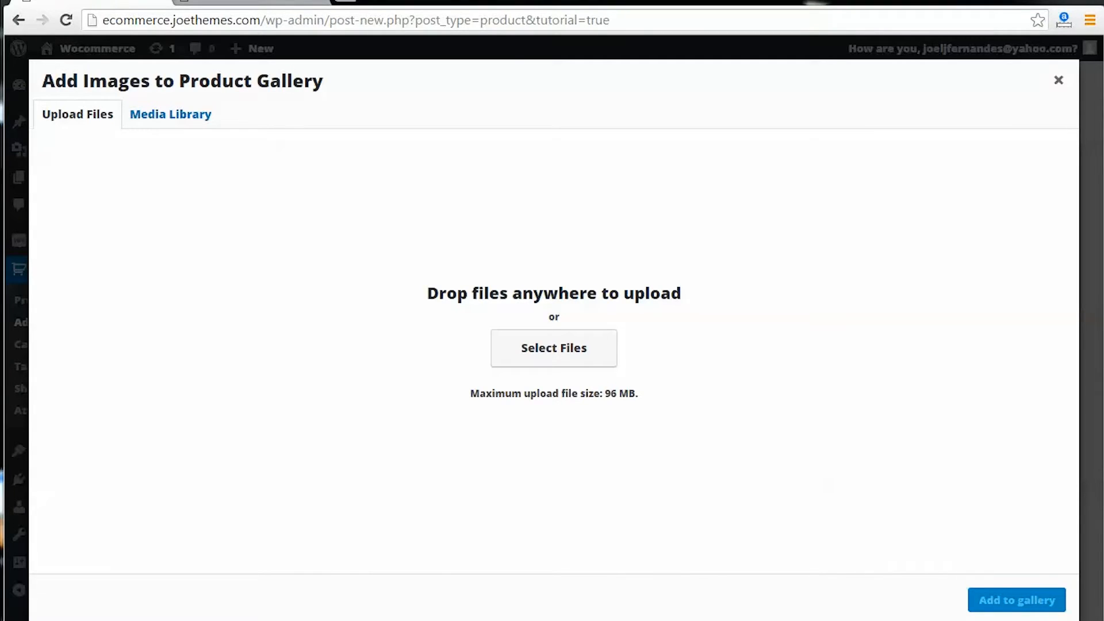
{"action": "left_click_drag", "start_coordinate": [1034, 422], "coordinate": [567, 379]}
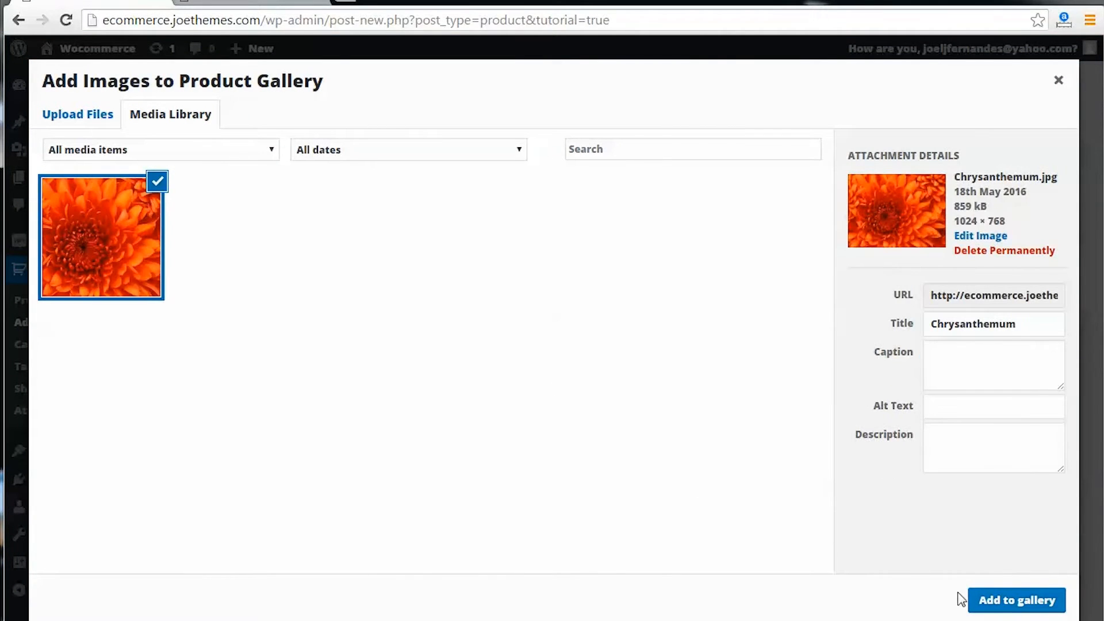
{"action": "left_click", "coordinate": [984, 609]}
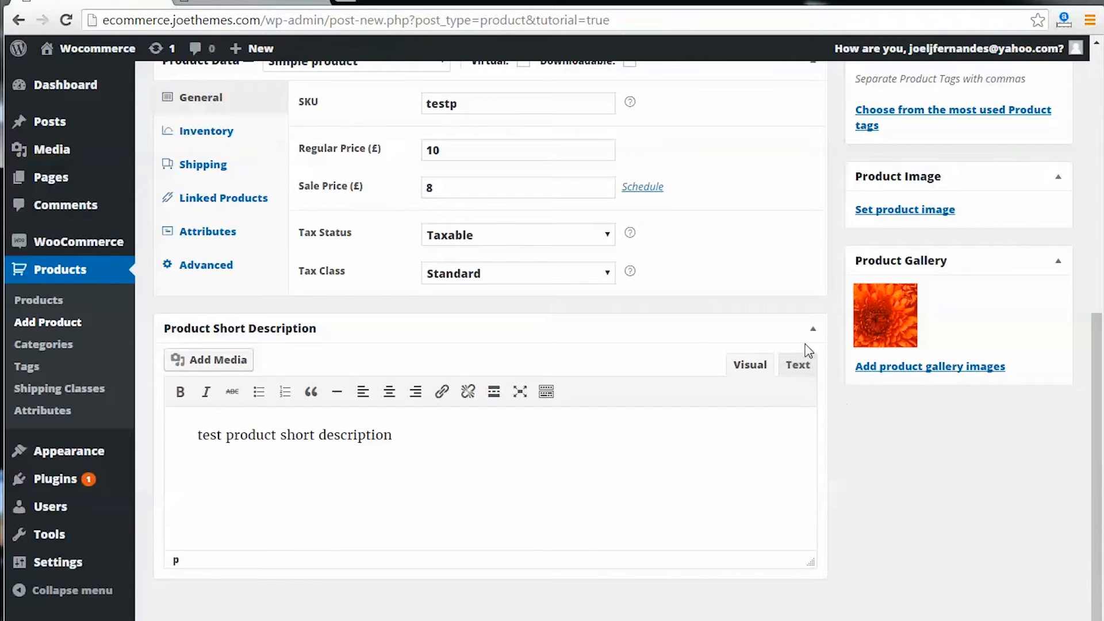
Step: Check the filled-in product details and publish the test product
{"action": "mouse_move", "coordinate": [886, 311]}
{"action": "scroll", "coordinate": [680, 323], "scroll_direction": "up", "scroll_amount": 9}
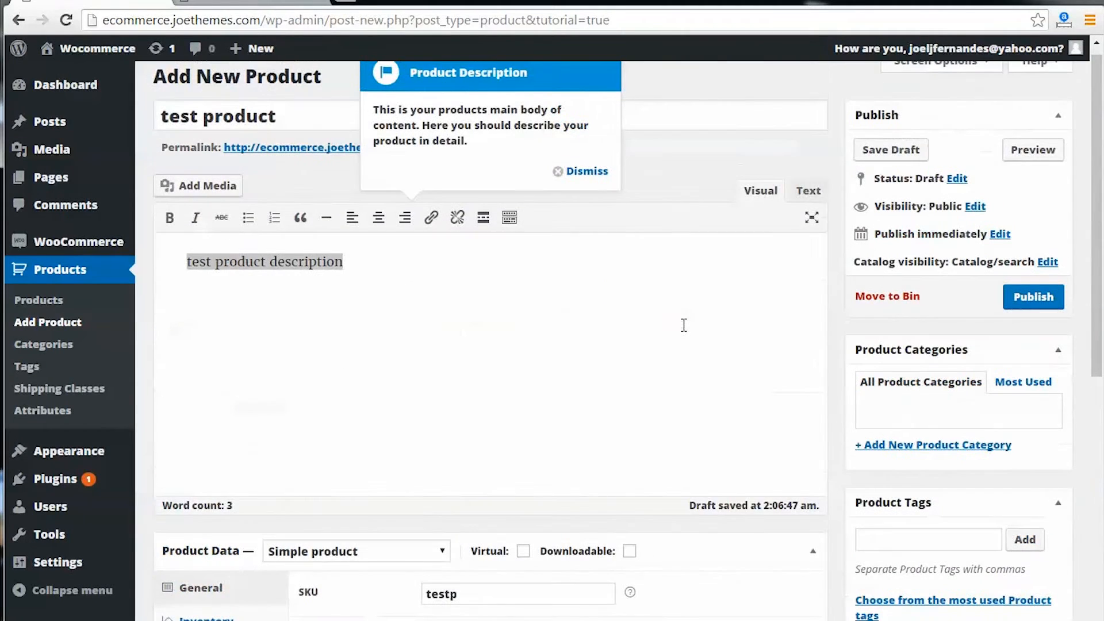
{"action": "scroll", "coordinate": [683, 325], "scroll_direction": "down", "scroll_amount": 9}
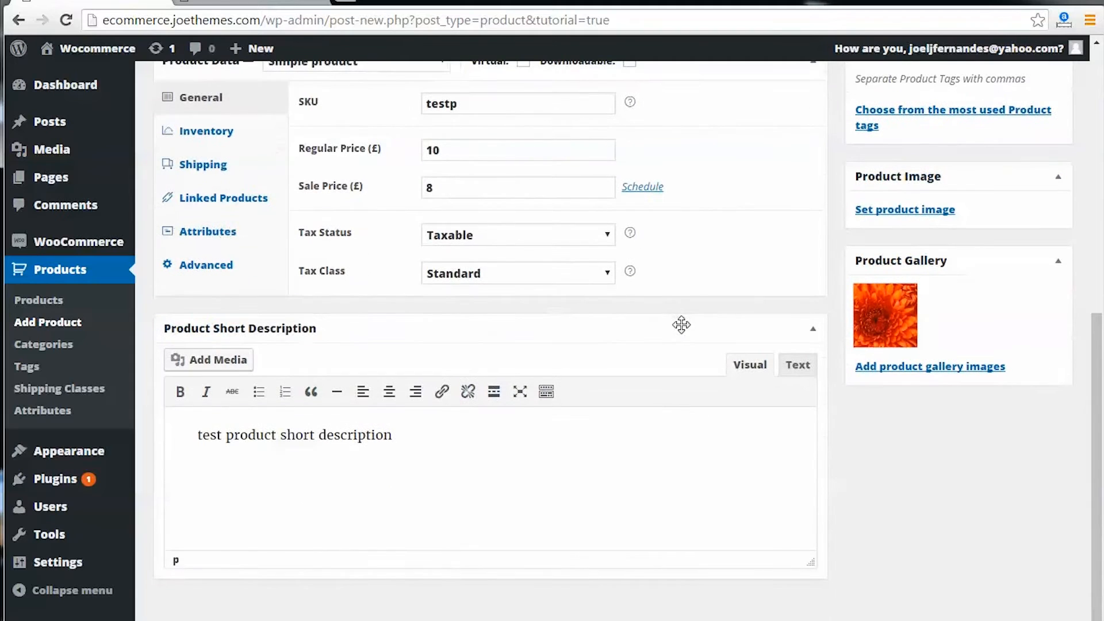
{"action": "scroll", "coordinate": [681, 324], "scroll_direction": "up", "scroll_amount": 9}
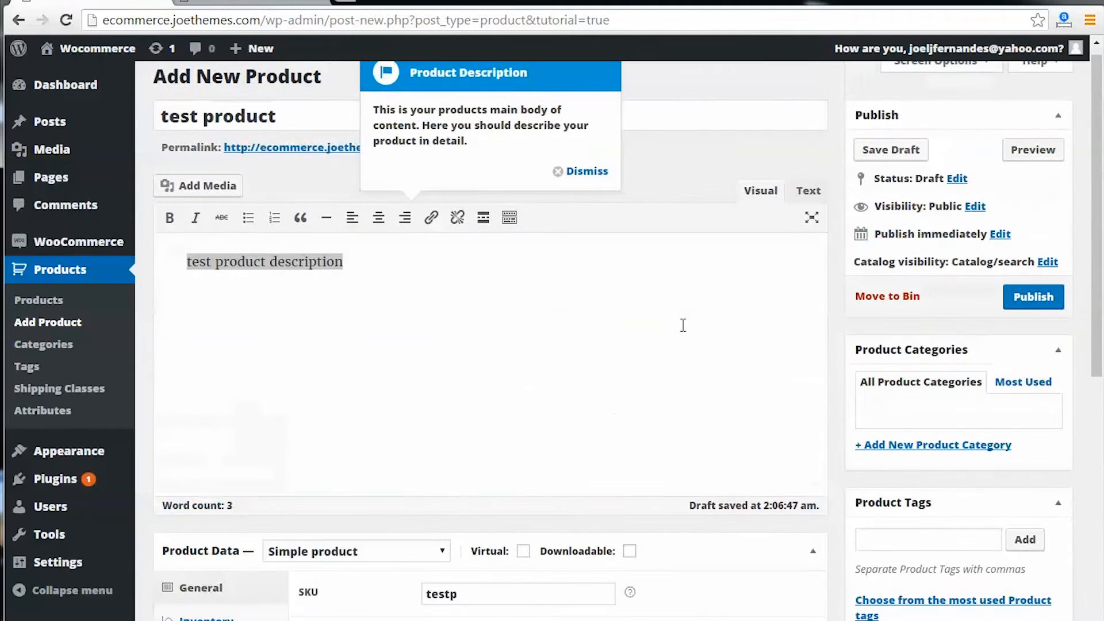
{"action": "left_click", "coordinate": [1030, 304]}
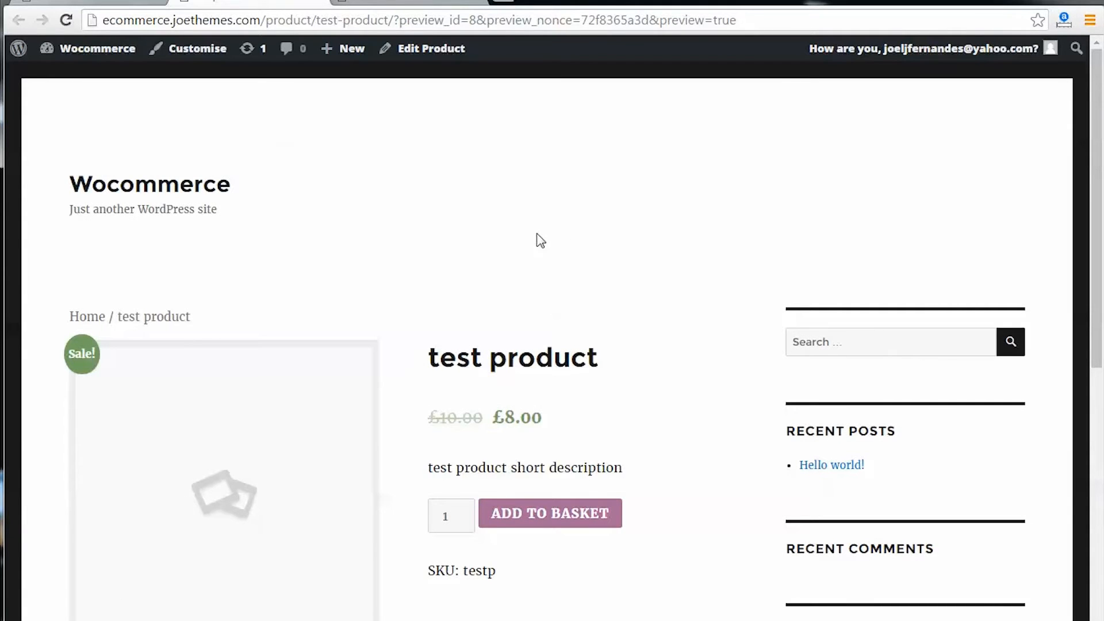
Step: Examine the test product's preview page, covering its price, short description, gallery image and main description, and return to the product editor
{"action": "scroll", "coordinate": [541, 240], "scroll_direction": "down", "scroll_amount": 10}
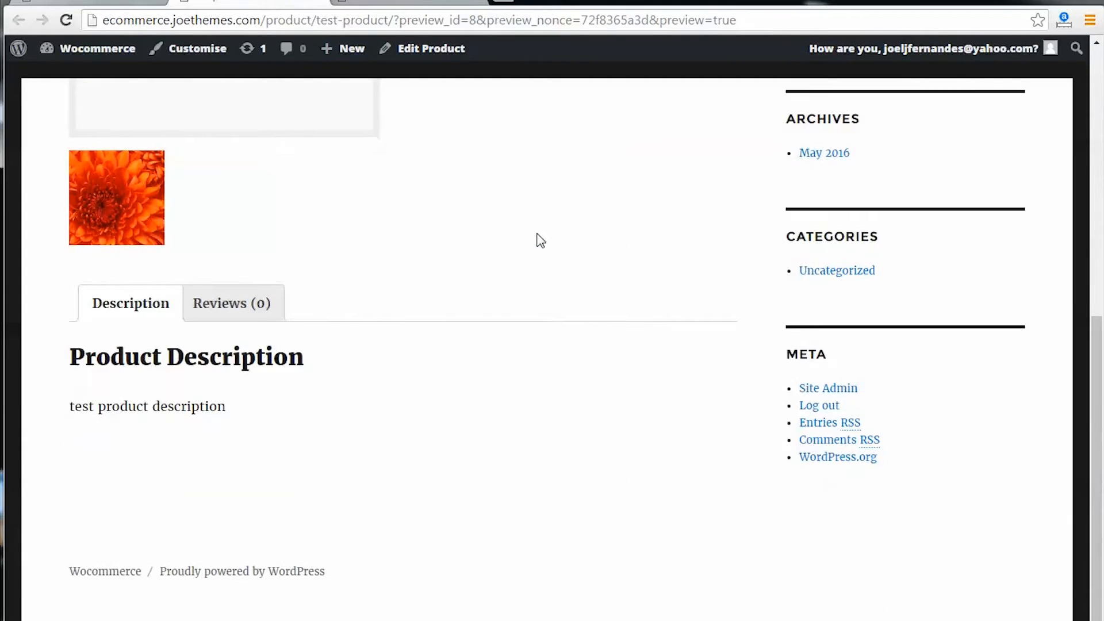
{"action": "scroll", "coordinate": [541, 240], "scroll_direction": "up", "scroll_amount": 3}
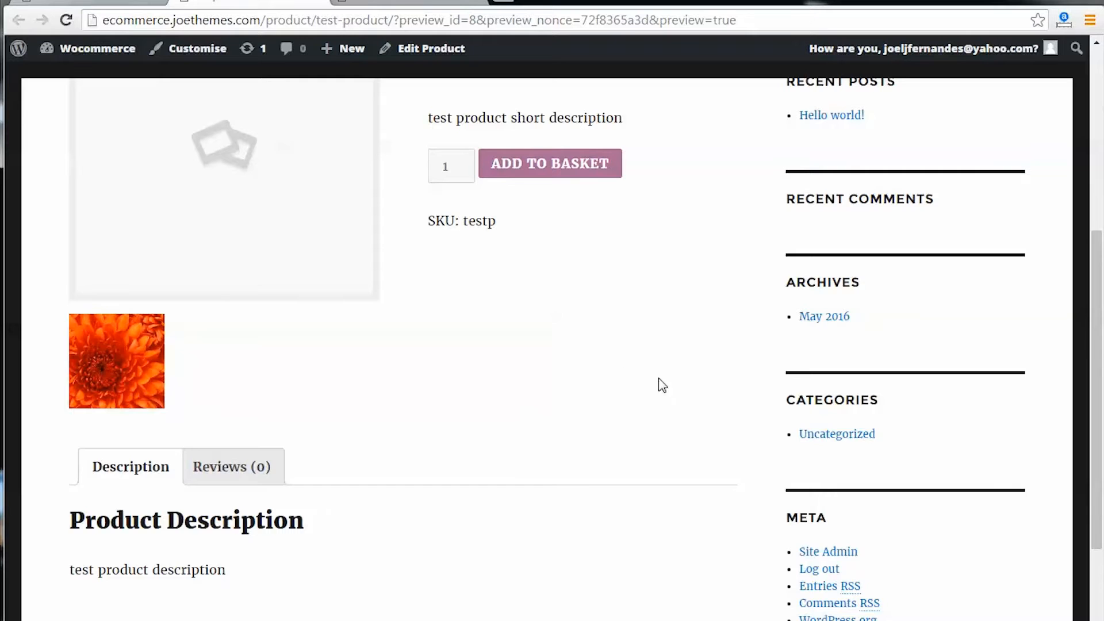
{"action": "scroll", "coordinate": [569, 382], "scroll_direction": "up", "scroll_amount": 6}
{"action": "scroll", "coordinate": [569, 380], "scroll_direction": "down", "scroll_amount": 9}
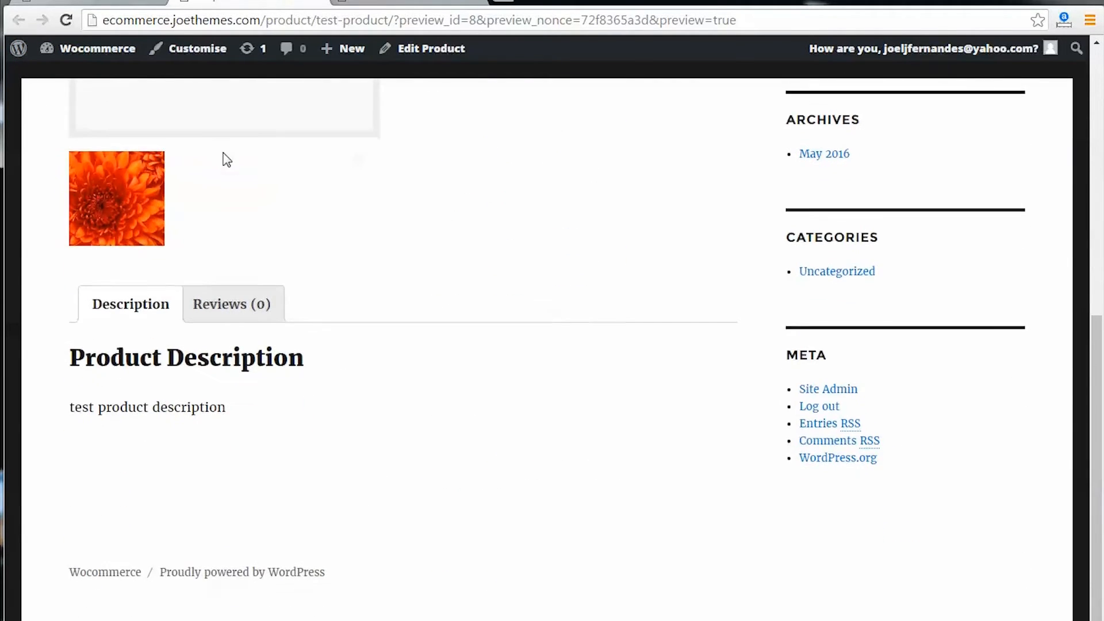
{"action": "scroll", "coordinate": [225, 160], "scroll_direction": "up", "scroll_amount": 8}
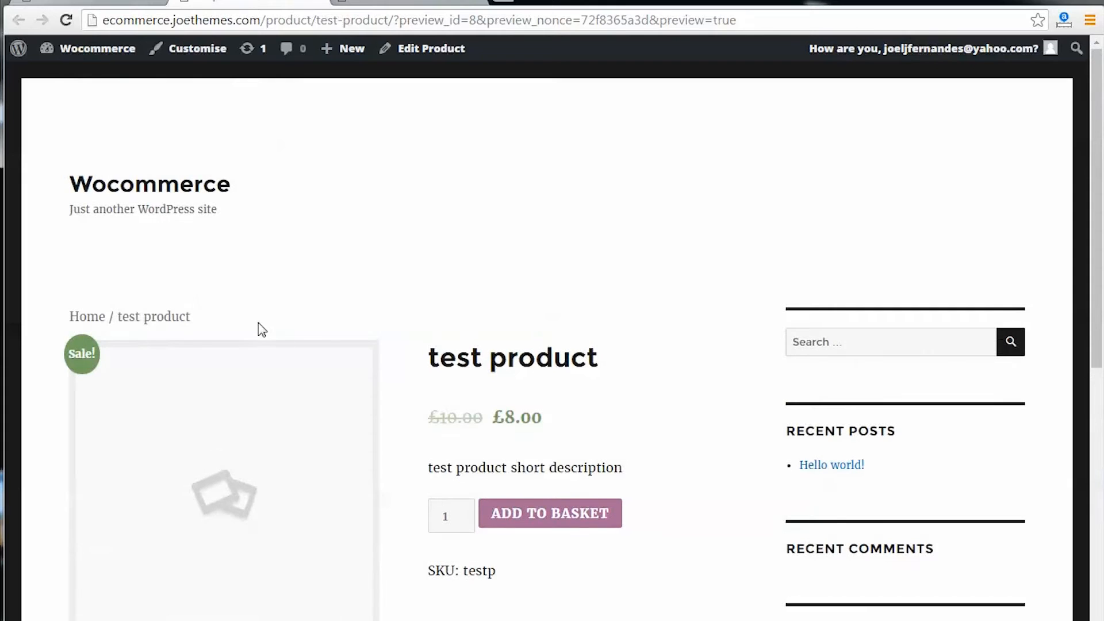
{"action": "left_click", "coordinate": [336, 7]}
{"action": "left_click", "coordinate": [361, 327]}
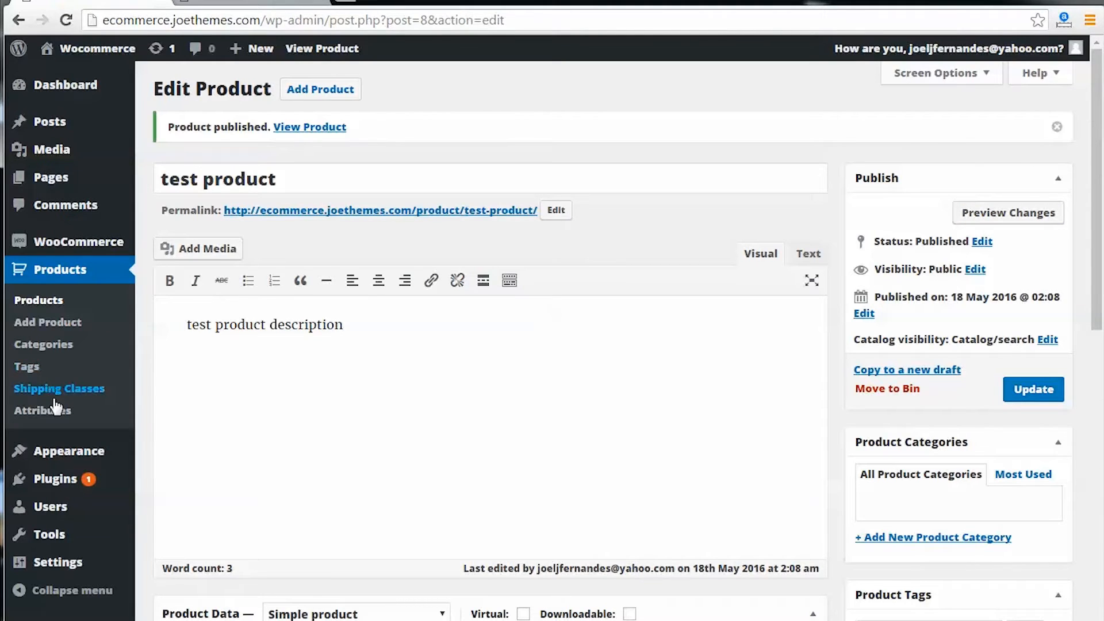
Step: In the WooCommerce general settings, restrict selling locations to specific countries only and add India
{"action": "mouse_move", "coordinate": [72, 242]}
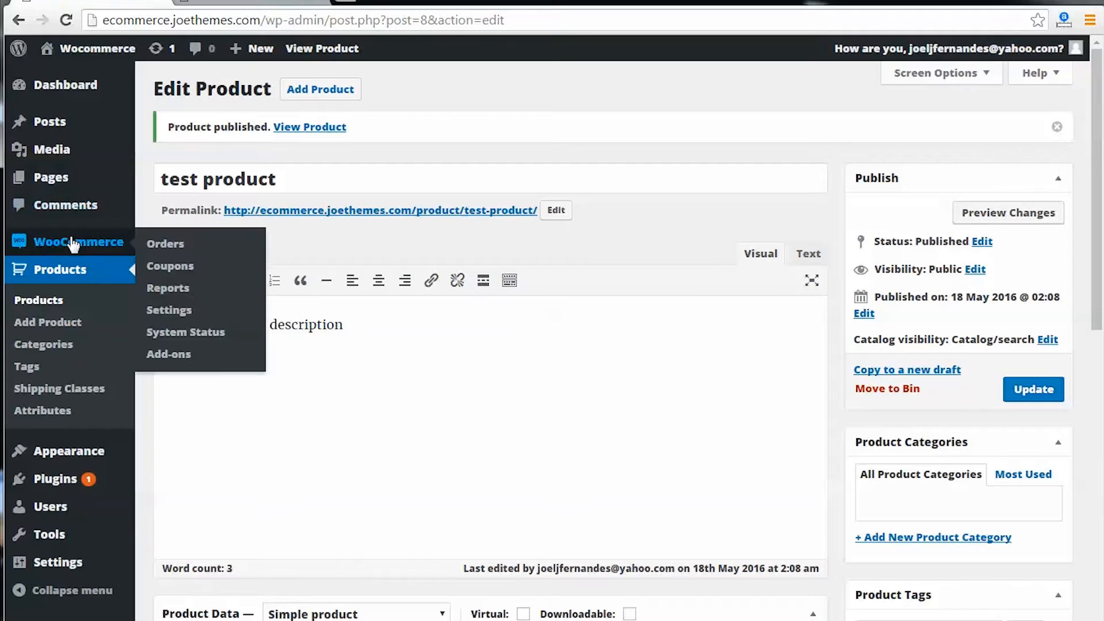
{"action": "left_click", "coordinate": [179, 312]}
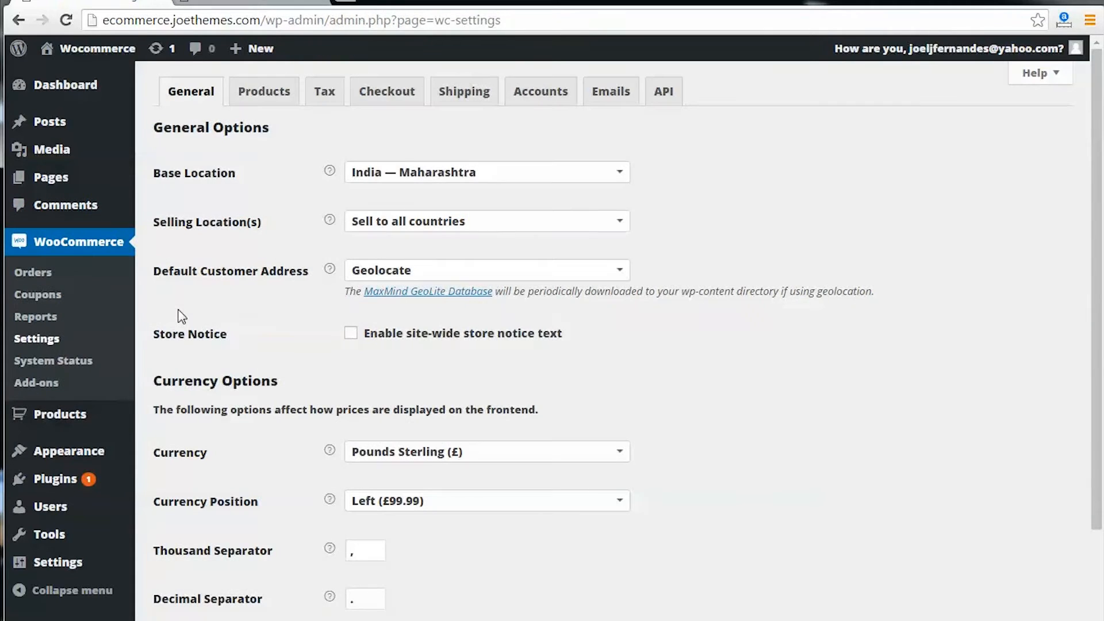
{"action": "left_click", "coordinate": [473, 232]}
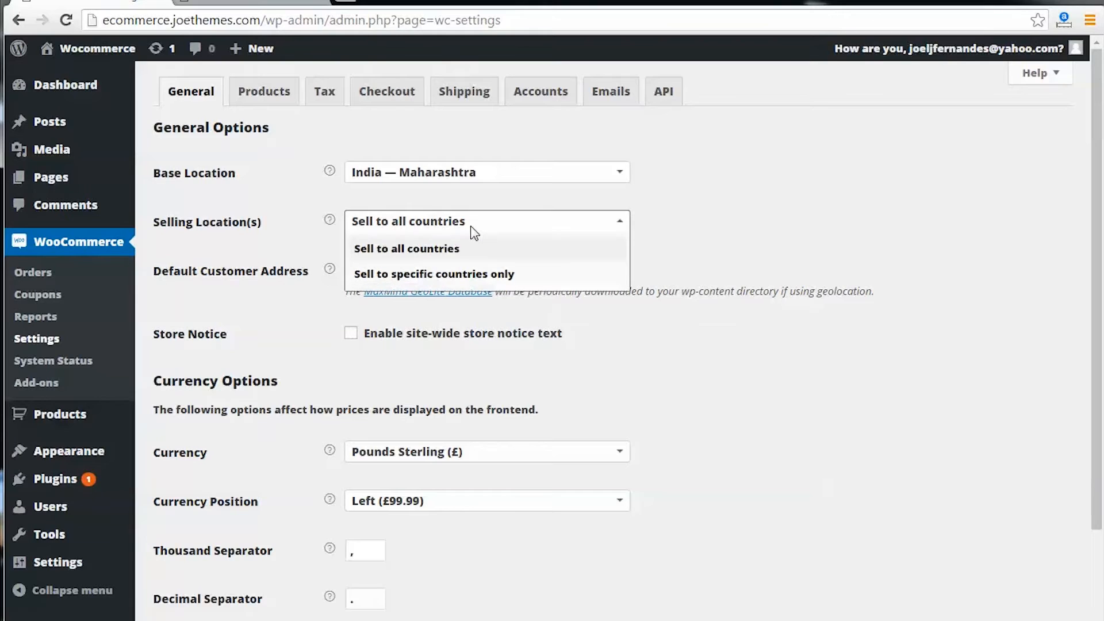
{"action": "left_click", "coordinate": [449, 279]}
{"action": "left_click", "coordinate": [409, 269]}
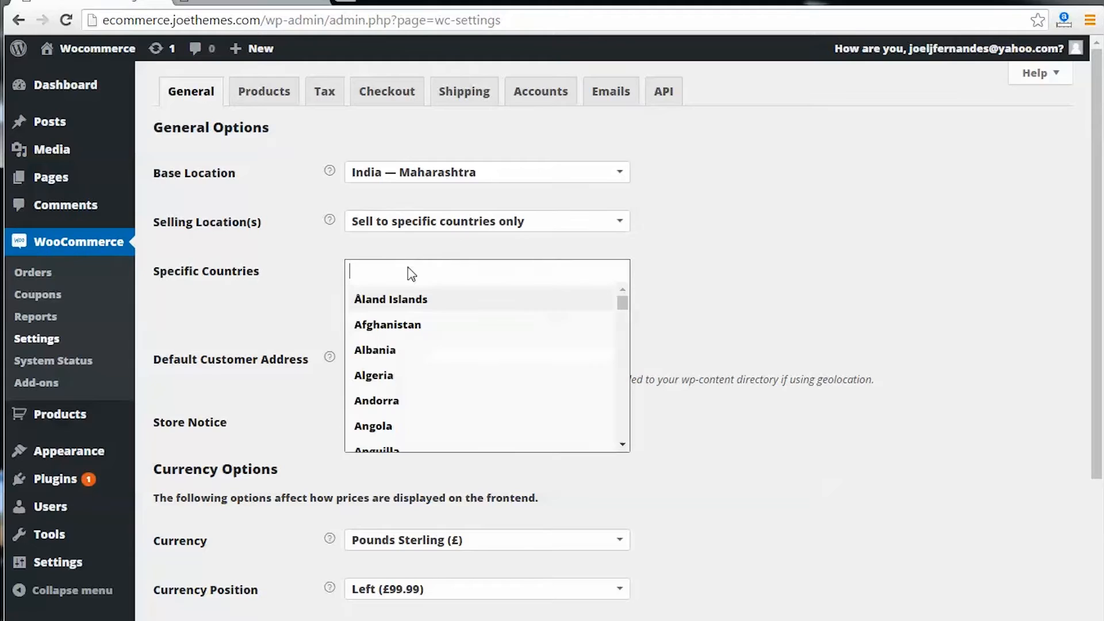
{"action": "type", "text": "ind"}
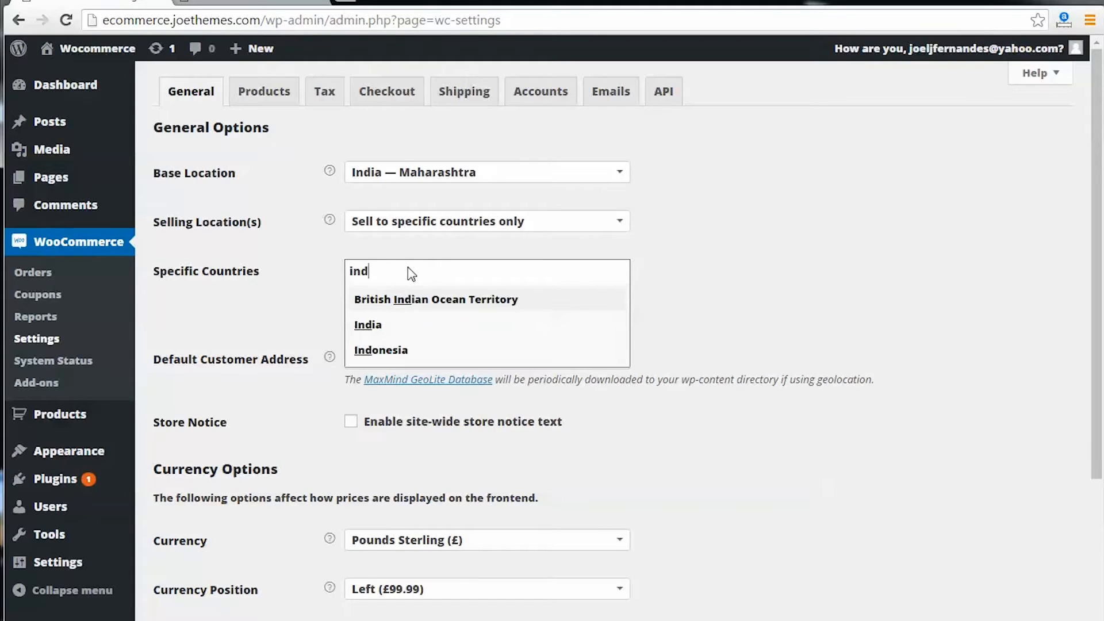
{"action": "left_click", "coordinate": [394, 324]}
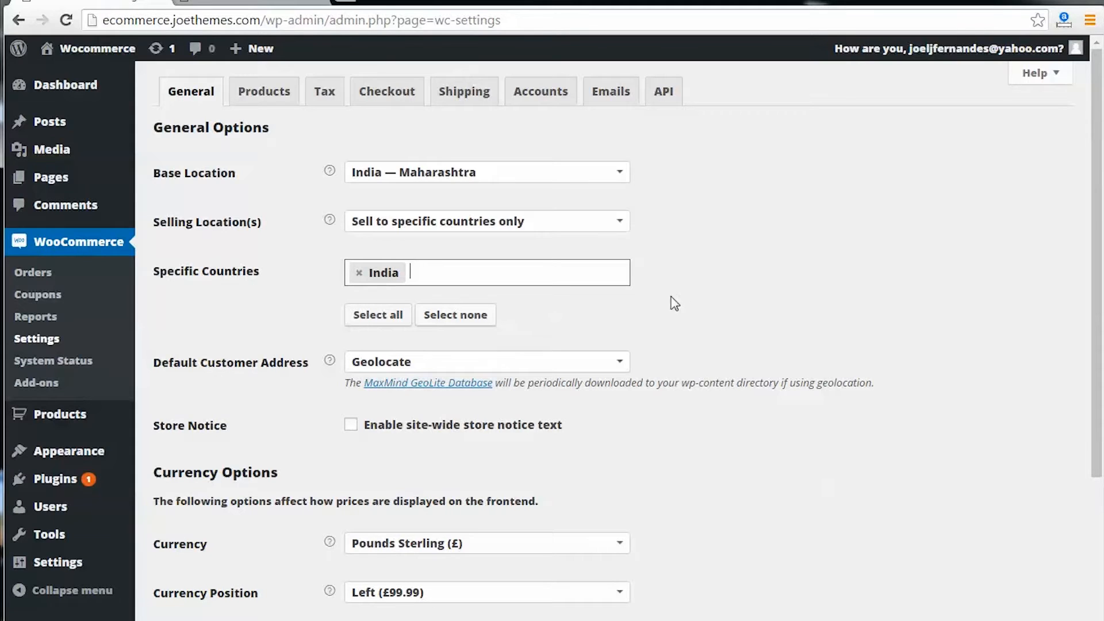
Step: Set the store currency to Indian Rupee (₹) in the currency options
{"action": "scroll", "coordinate": [382, 437], "scroll_direction": "down", "scroll_amount": 4}
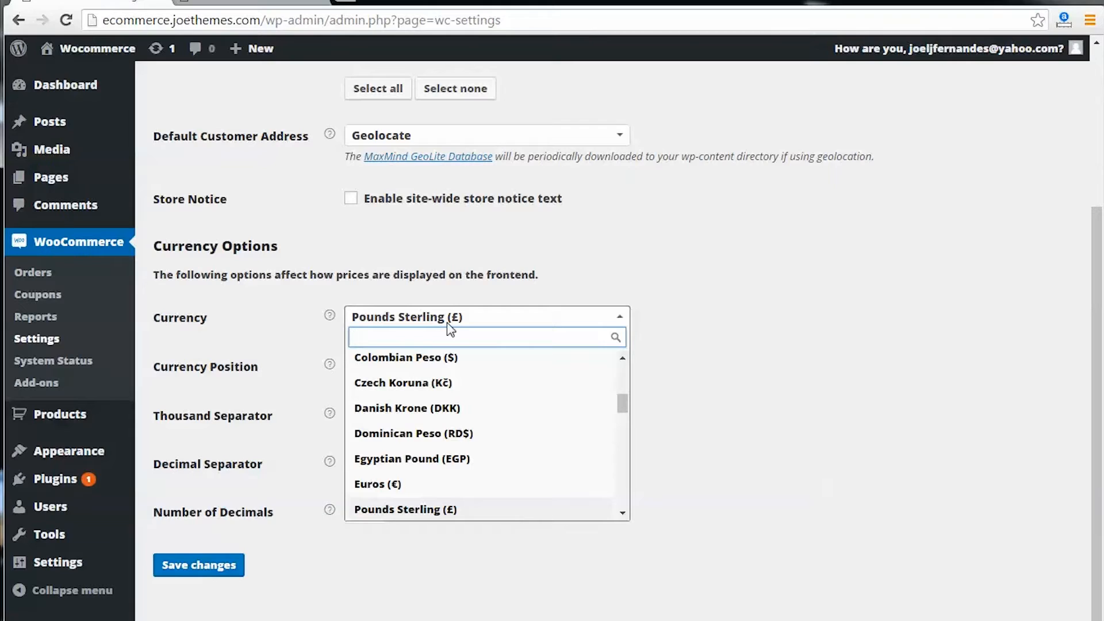
{"action": "type", "text": "i"}
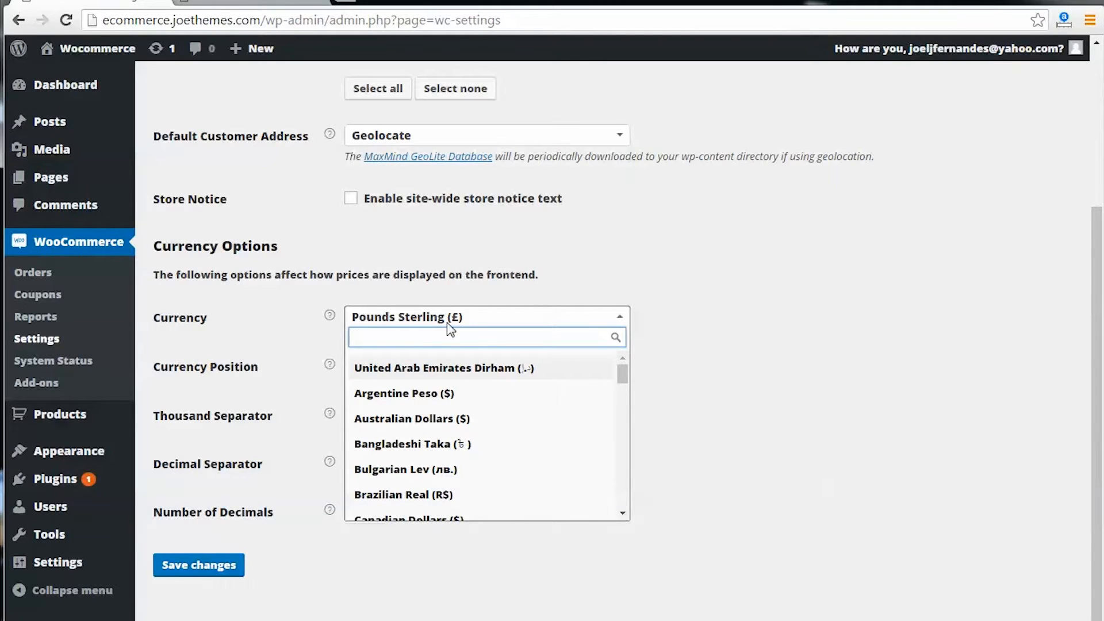
{"action": "key", "text": "BackSpace"}
{"action": "type", "text": "rup"}
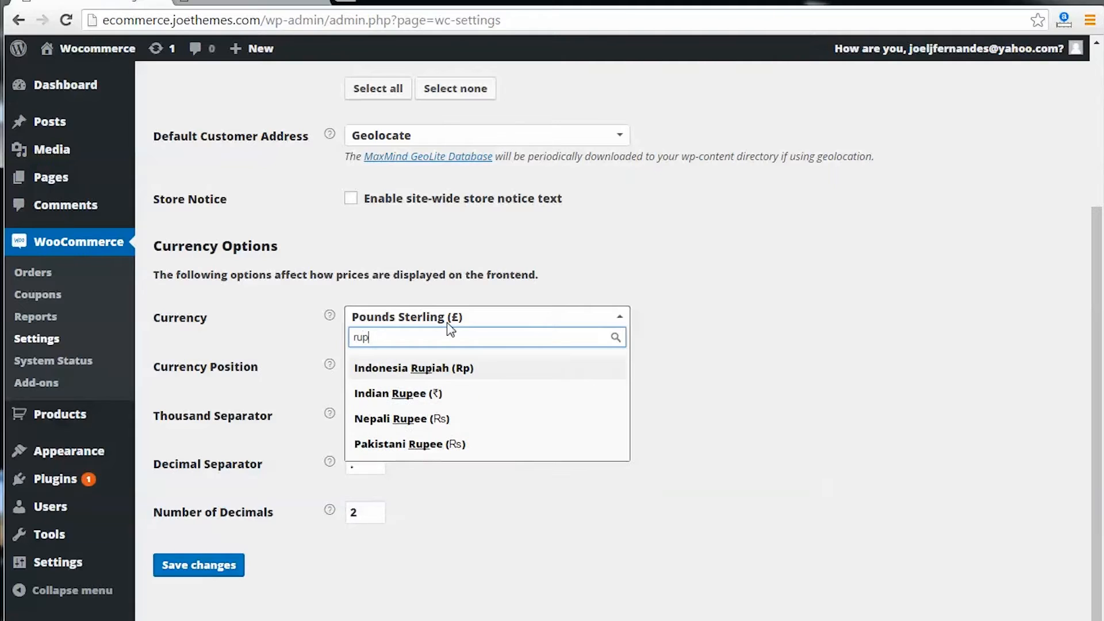
{"action": "left_click", "coordinate": [401, 394]}
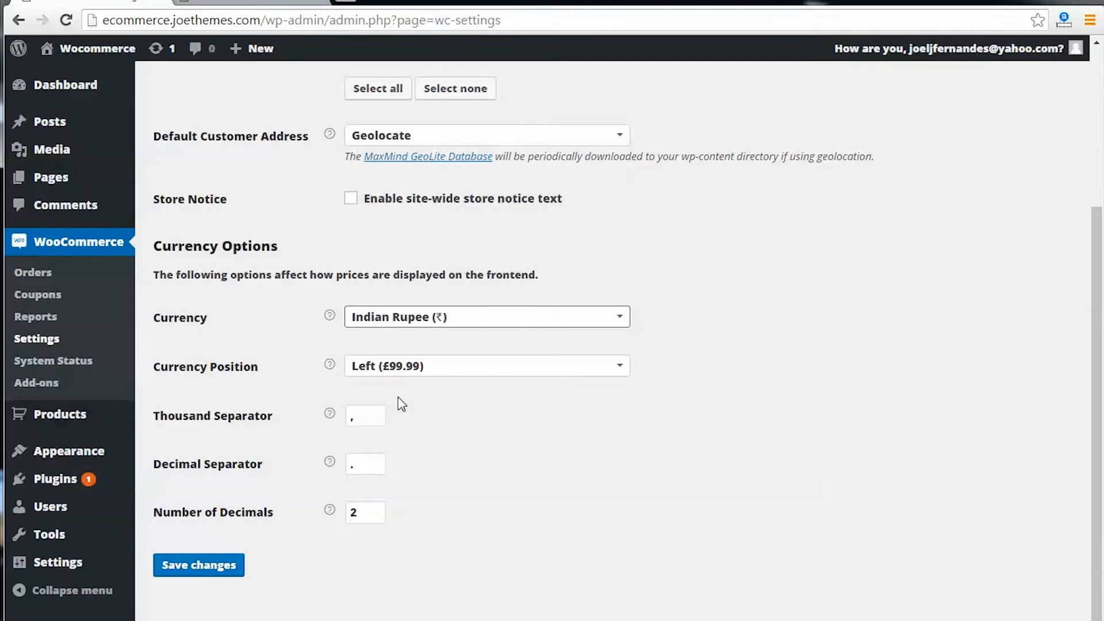
Step: Check the currency position choices, keep Left (£99.99), and save the general store settings
{"action": "left_click", "coordinate": [436, 374]}
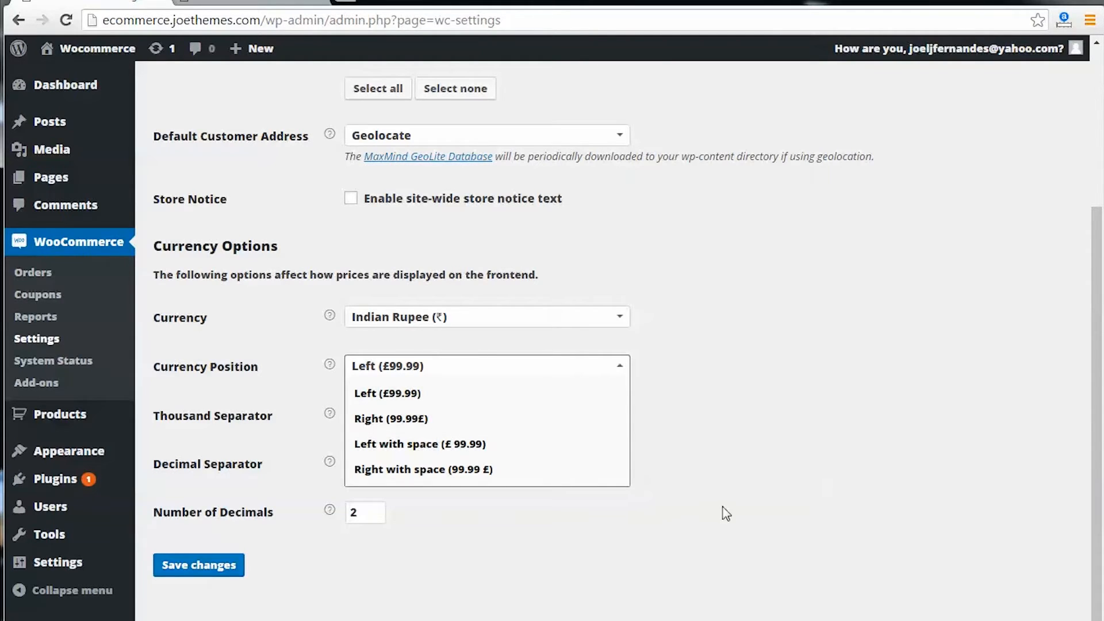
{"action": "left_click", "coordinate": [737, 339]}
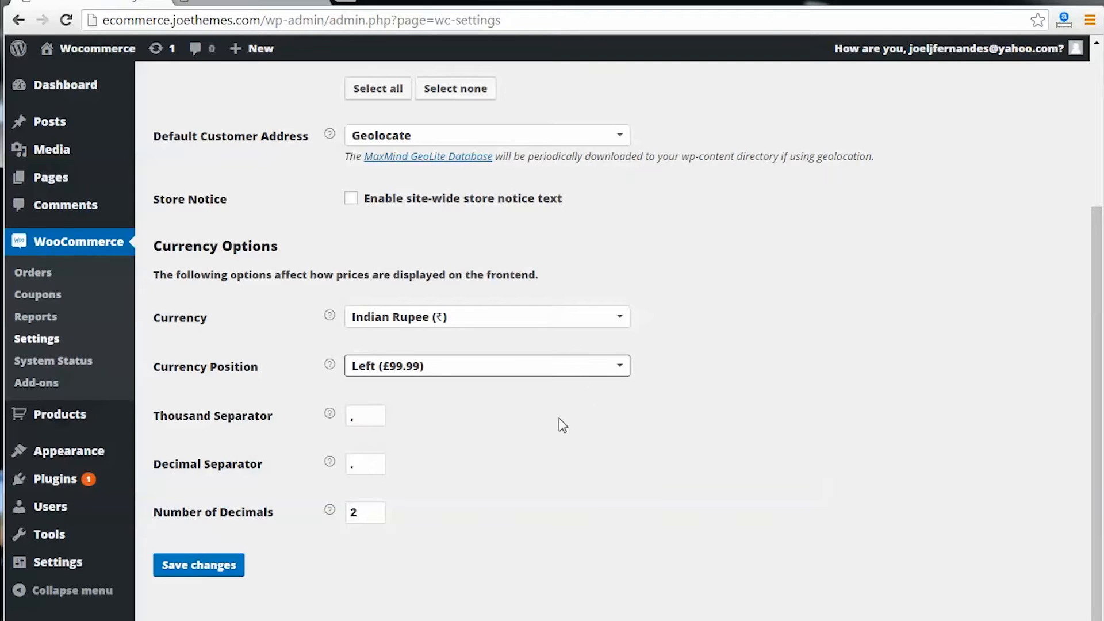
{"action": "scroll", "coordinate": [332, 500], "scroll_direction": "up", "scroll_amount": 4}
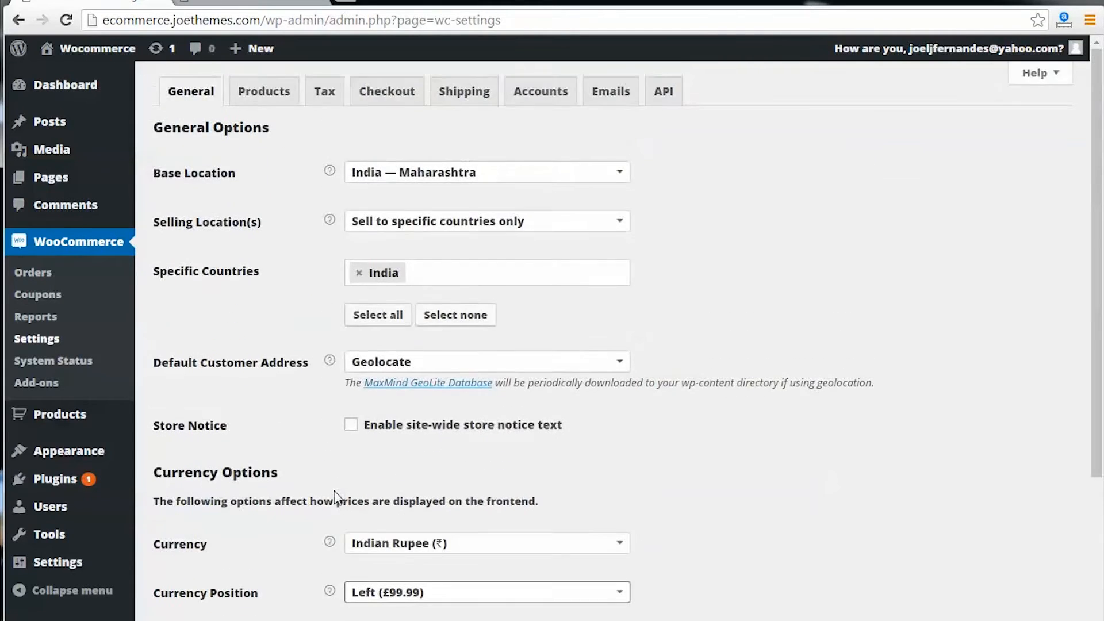
{"action": "scroll", "coordinate": [345, 517], "scroll_direction": "down", "scroll_amount": 4}
{"action": "left_click", "coordinate": [197, 566]}
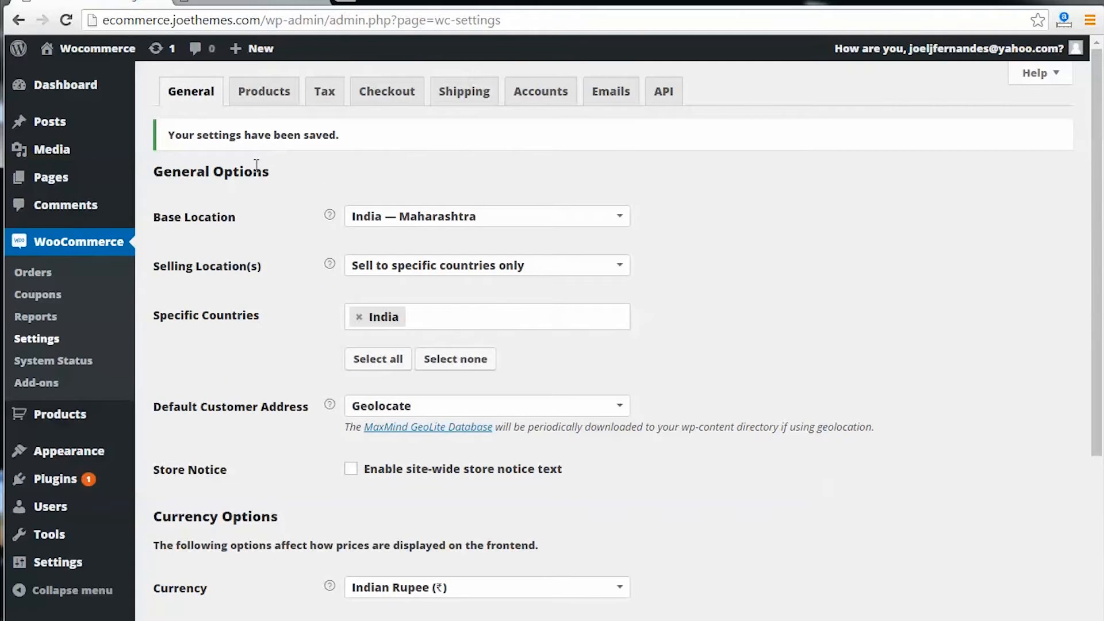
Step: In the general product settings, choose kg as the weight unit
{"action": "left_click", "coordinate": [266, 95]}
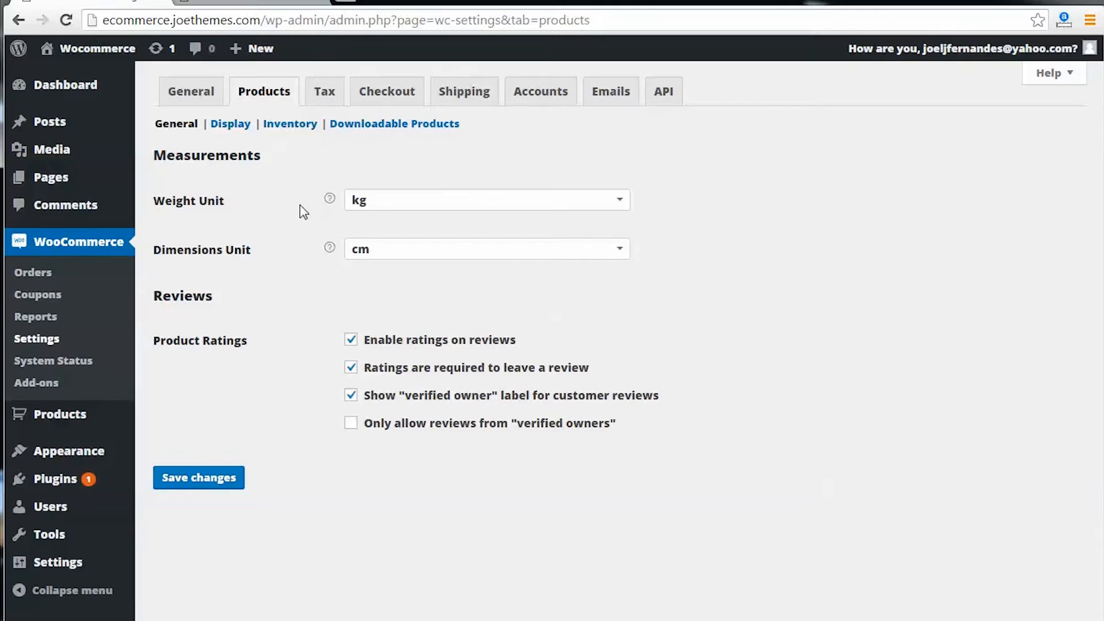
{"action": "left_click", "coordinate": [464, 205]}
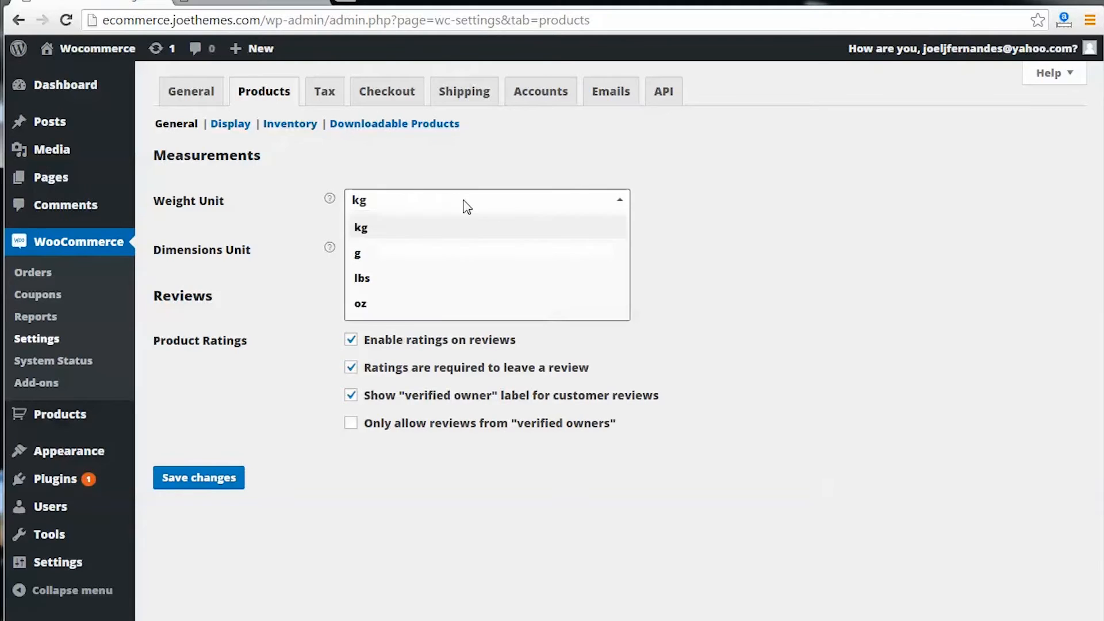
{"action": "left_click", "coordinate": [435, 230]}
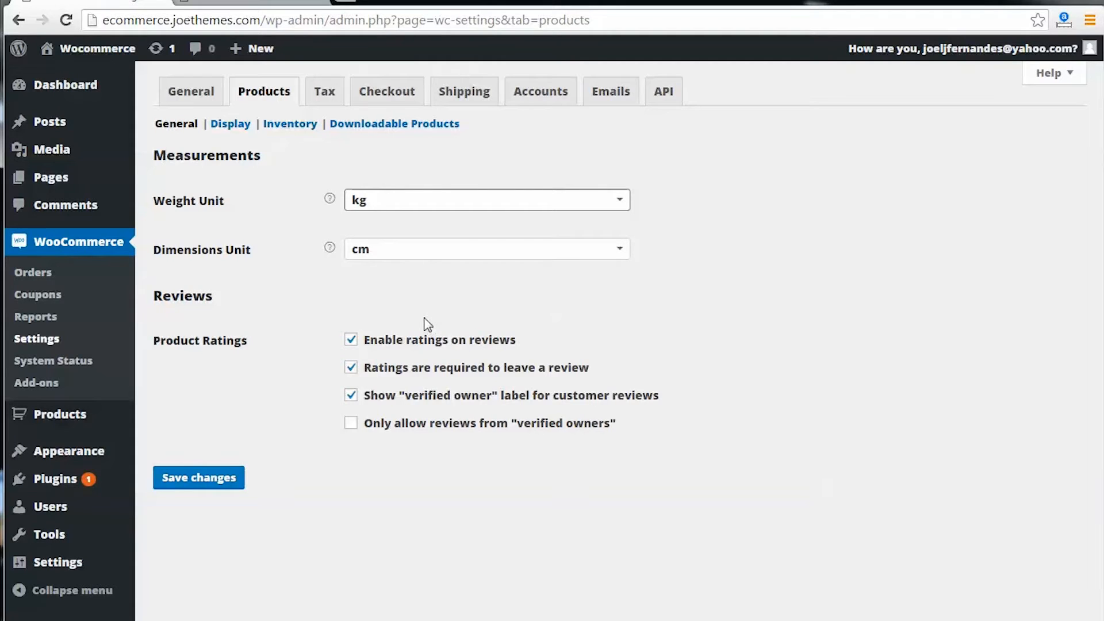
Step: Examine the product display settings, covering the shop page, shop page display, default category display, add to cart behaviour and product image sizes
{"action": "left_click", "coordinate": [232, 126]}
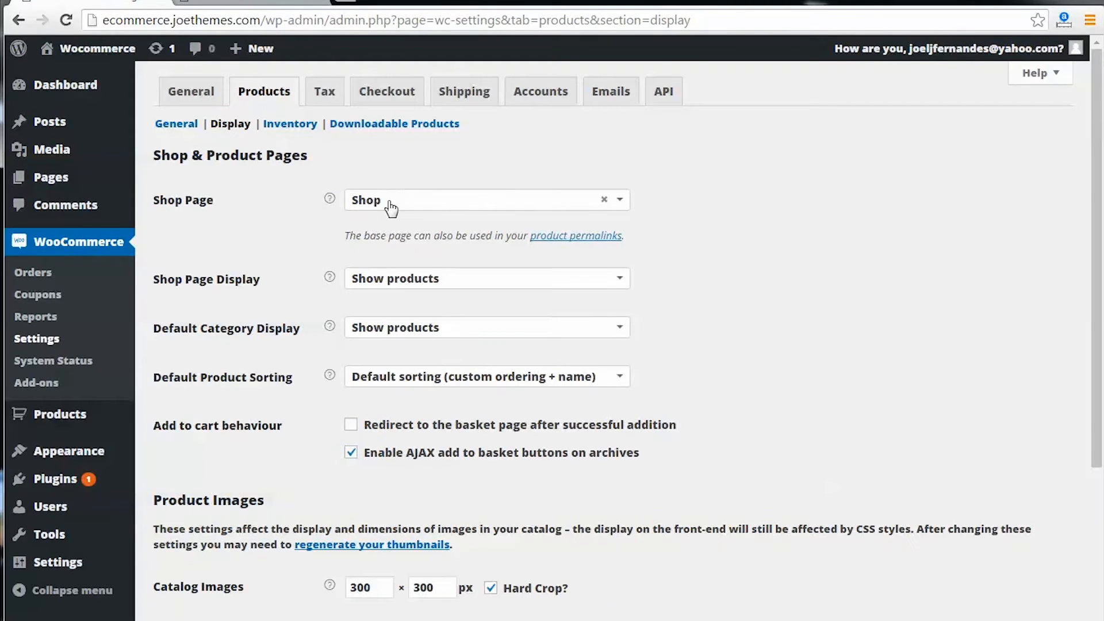
{"action": "left_click", "coordinate": [390, 206]}
{"action": "left_click", "coordinate": [420, 179]}
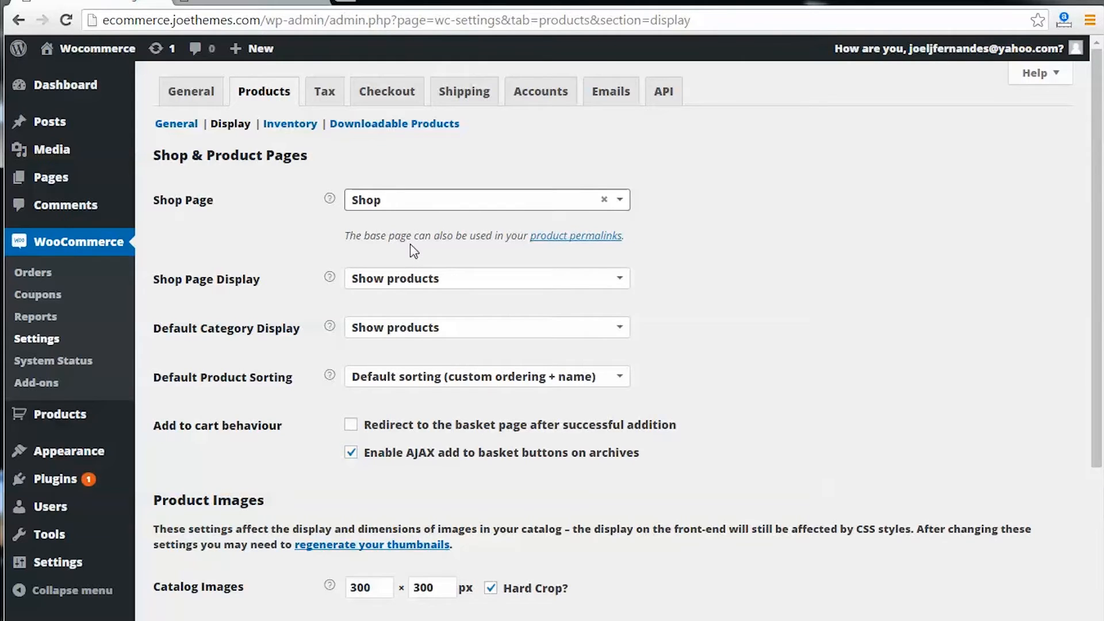
{"action": "left_click", "coordinate": [411, 291]}
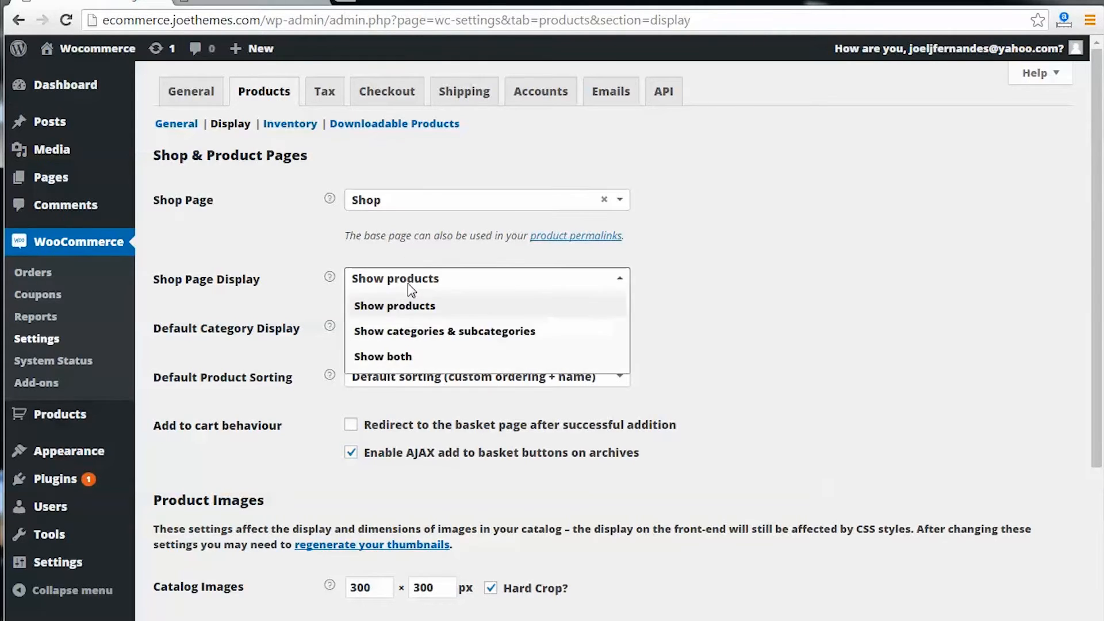
{"action": "left_click", "coordinate": [661, 282]}
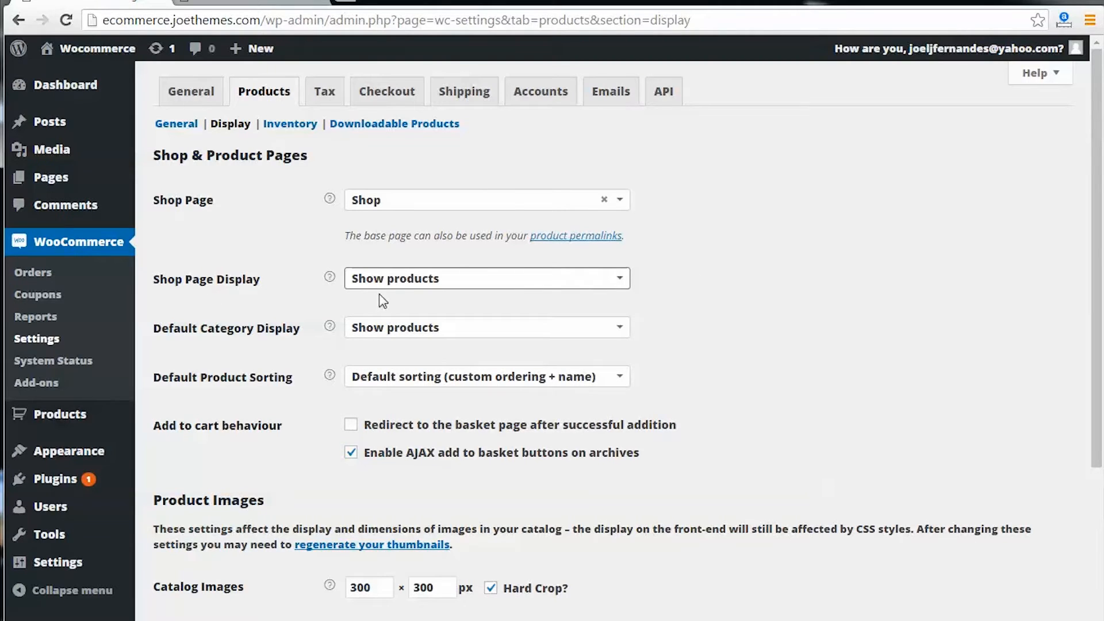
{"action": "left_click", "coordinate": [436, 288]}
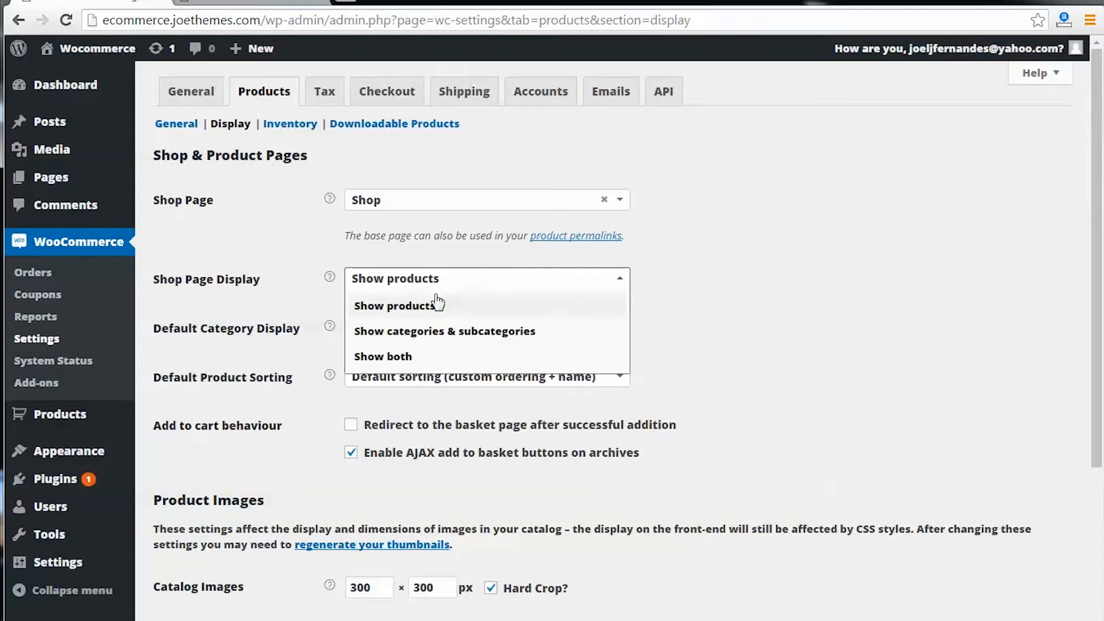
{"action": "left_click", "coordinate": [767, 297]}
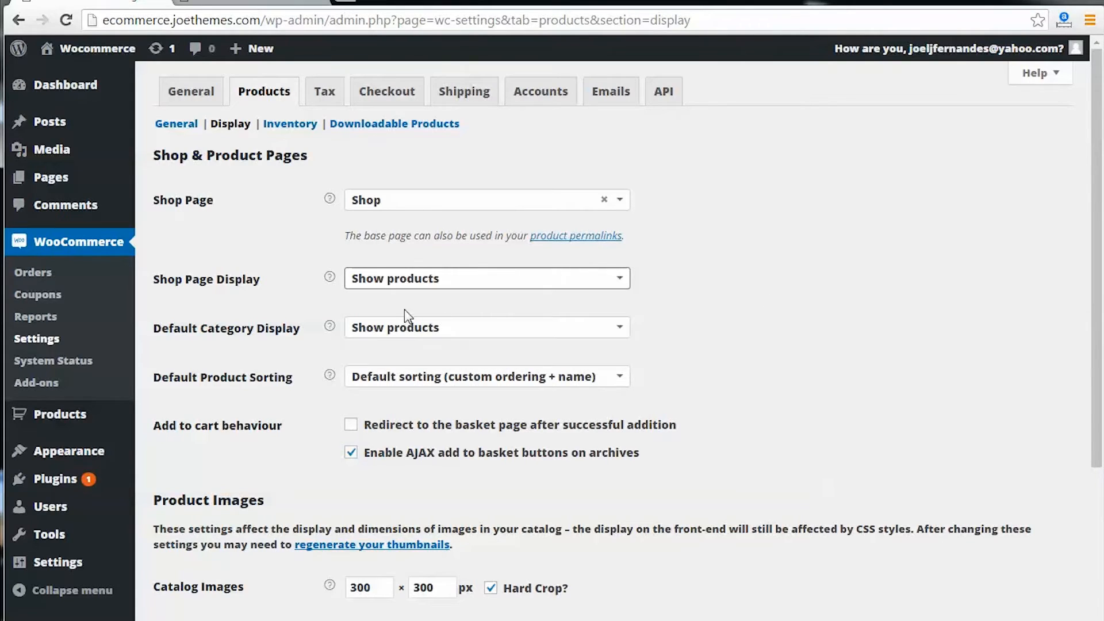
{"action": "left_click", "coordinate": [460, 331]}
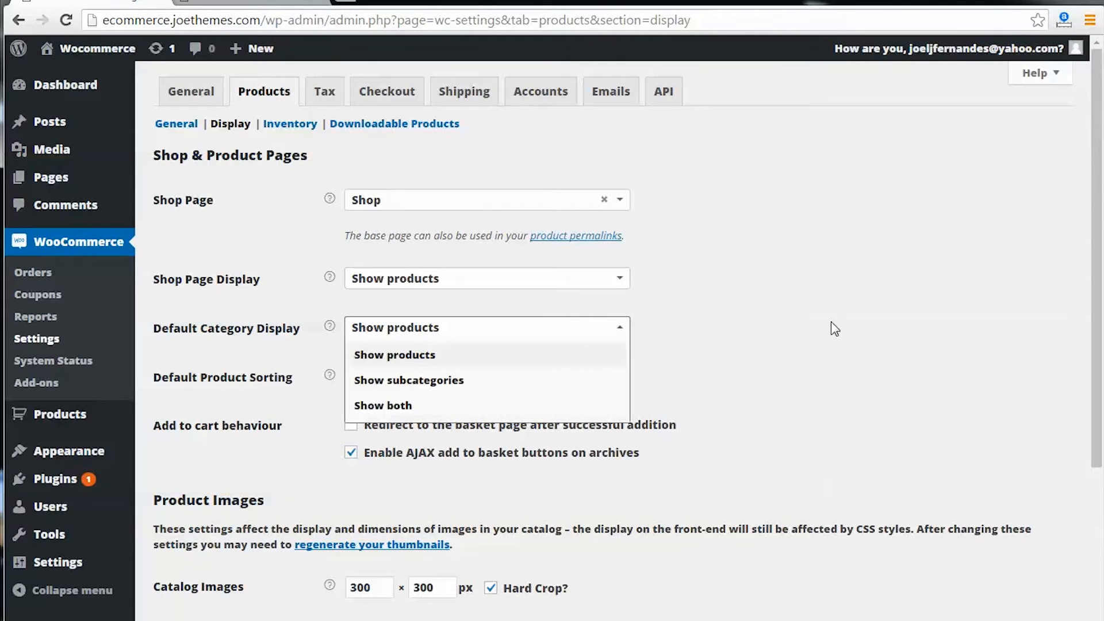
{"action": "left_click", "coordinate": [706, 294]}
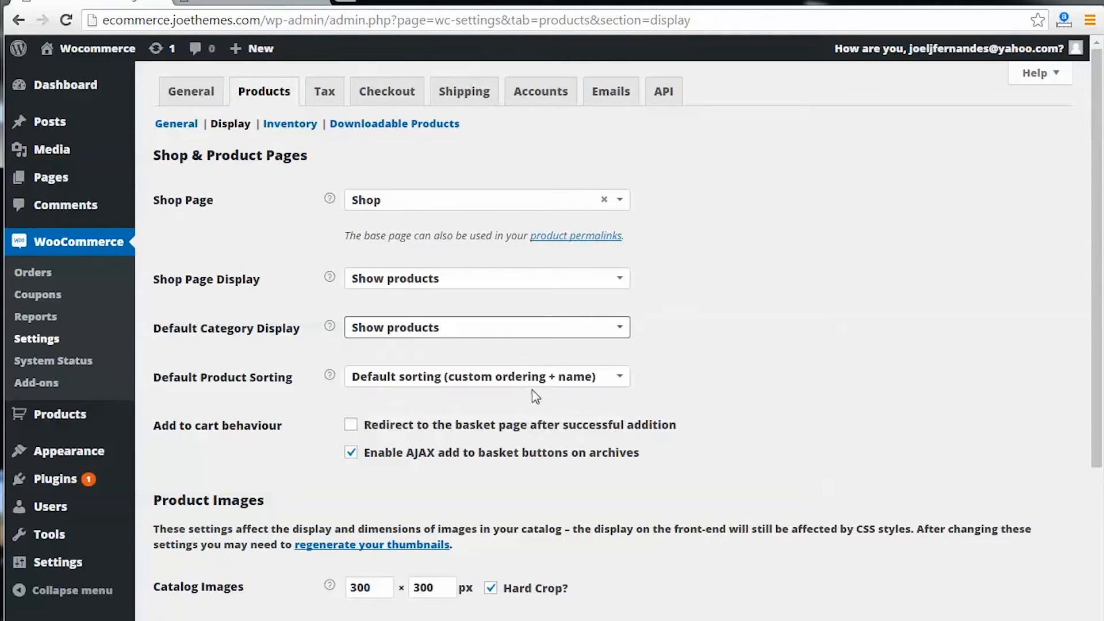
{"action": "scroll", "coordinate": [535, 396], "scroll_direction": "down", "scroll_amount": 2}
{"action": "scroll", "coordinate": [539, 396], "scroll_direction": "down", "scroll_amount": 2}
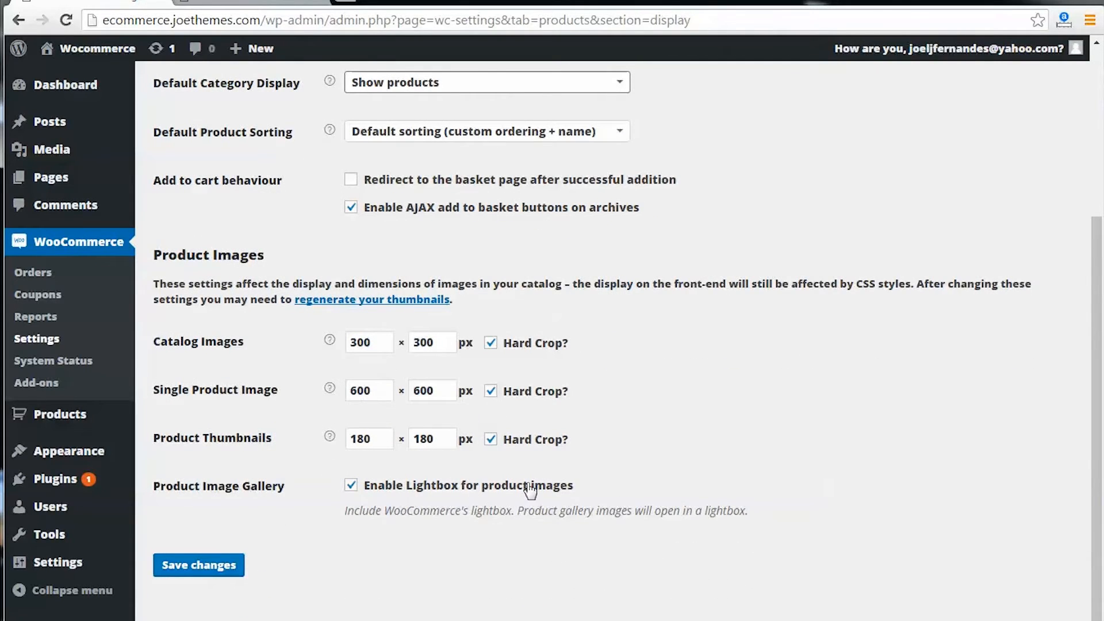
{"action": "scroll", "coordinate": [529, 485], "scroll_direction": "up", "scroll_amount": 4}
{"action": "scroll", "coordinate": [470, 471], "scroll_direction": "down", "scroll_amount": 4}
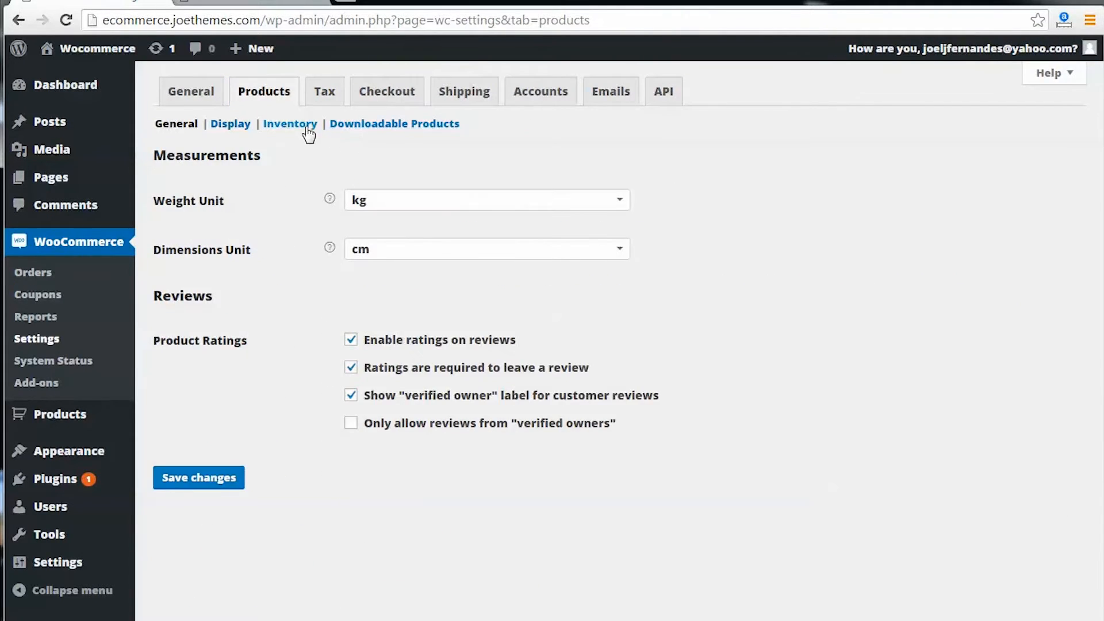
Step: Examine the inventory stock settings and the file download methods and access restrictions for downloadable products
{"action": "left_click", "coordinate": [309, 132]}
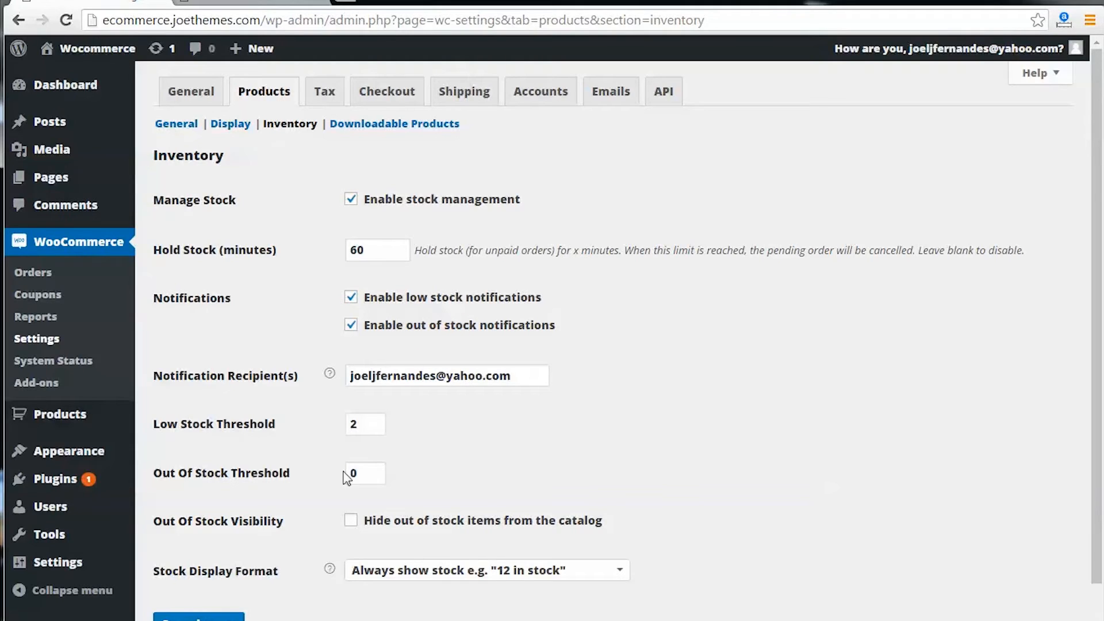
{"action": "scroll", "coordinate": [404, 465], "scroll_direction": "down", "scroll_amount": 1}
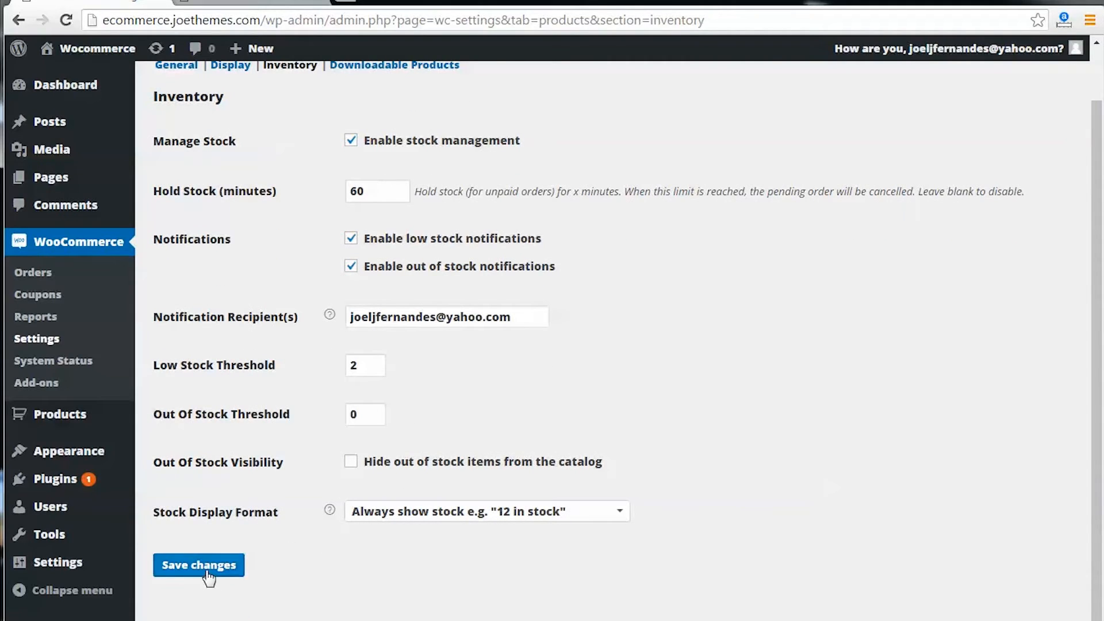
{"action": "scroll", "coordinate": [235, 540], "scroll_direction": "up", "scroll_amount": 1}
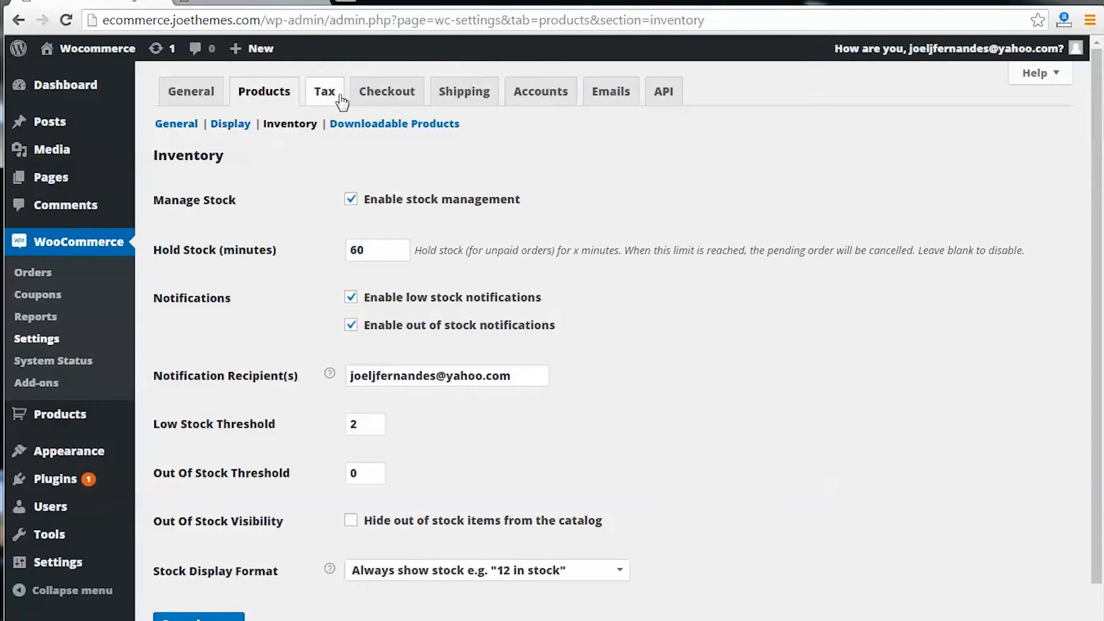
{"action": "left_click", "coordinate": [378, 125]}
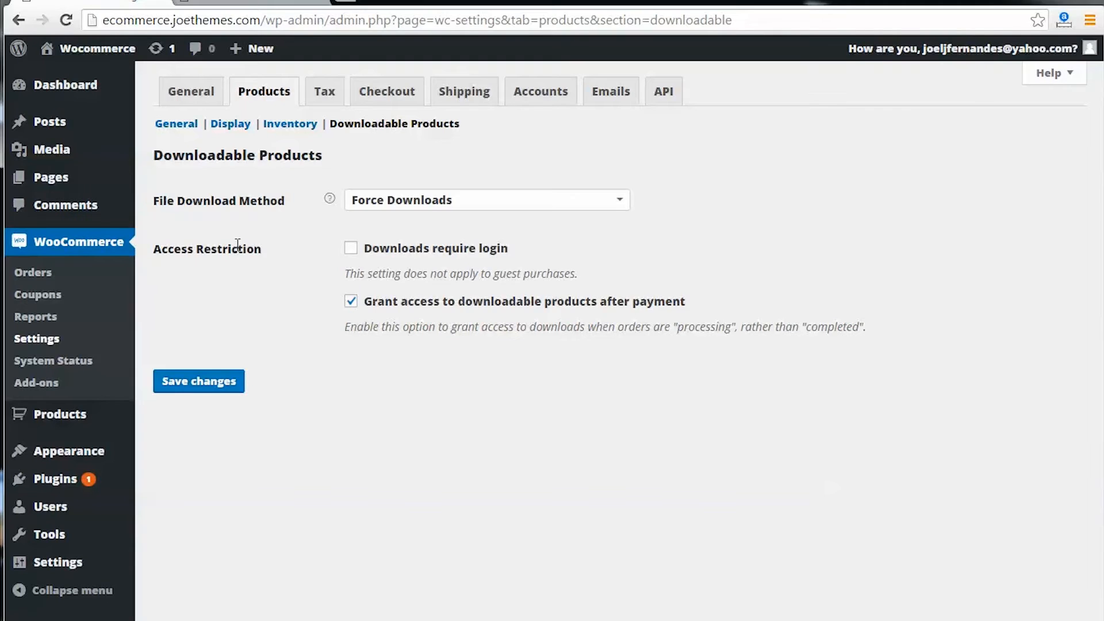
{"action": "left_click", "coordinate": [409, 207]}
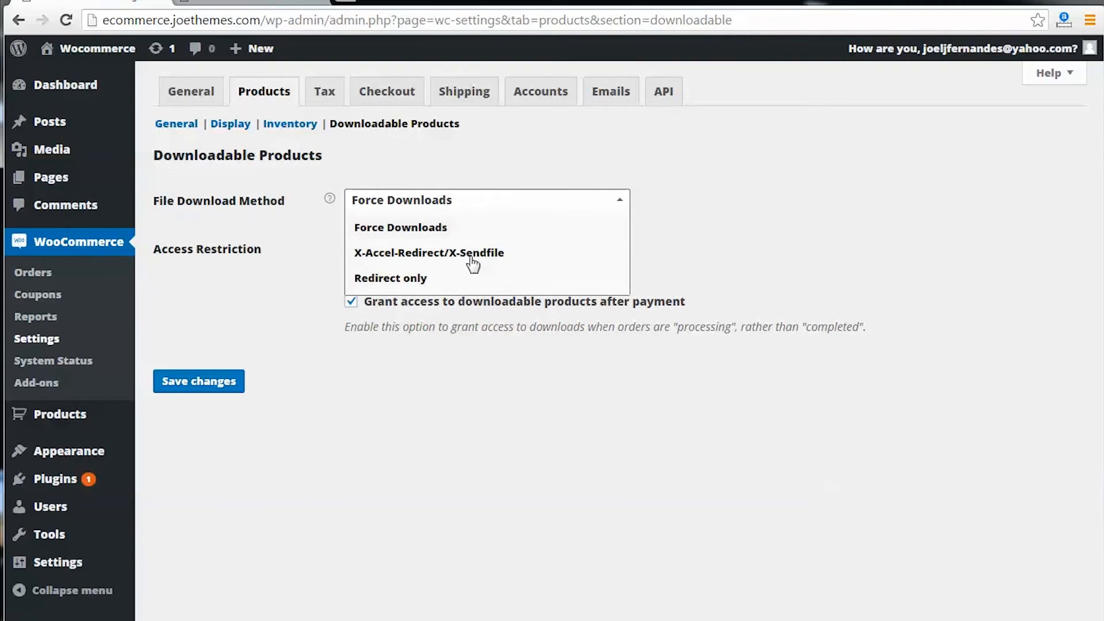
{"action": "left_click", "coordinate": [711, 182]}
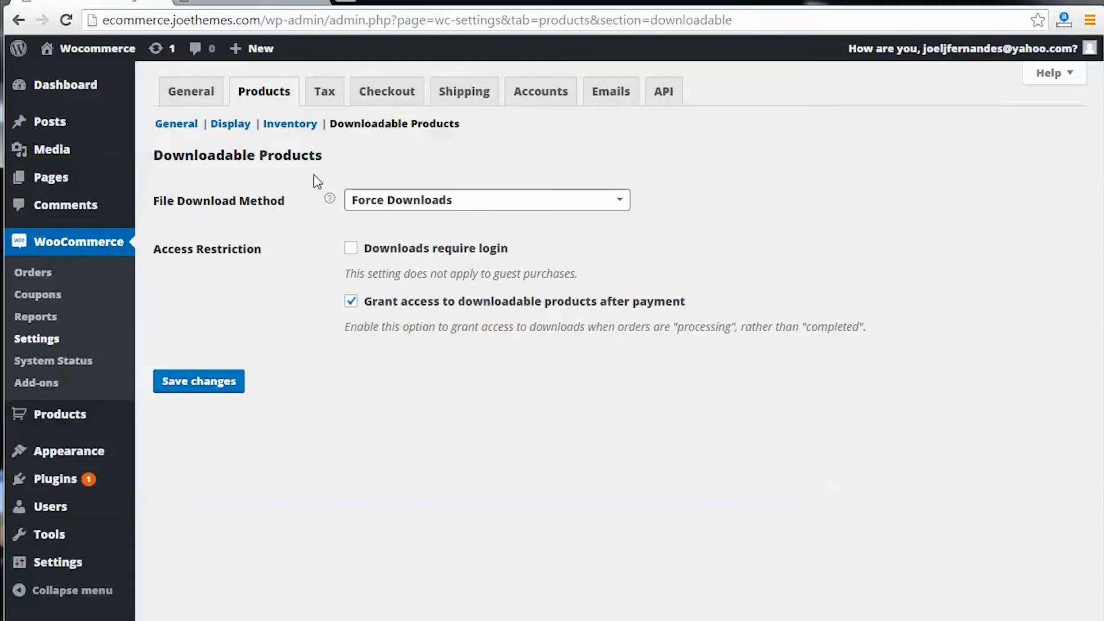
Step: Examine the tax options, from the tax calculation basis and additional tax classes to the price display and tax total settings
{"action": "left_click", "coordinate": [323, 105]}
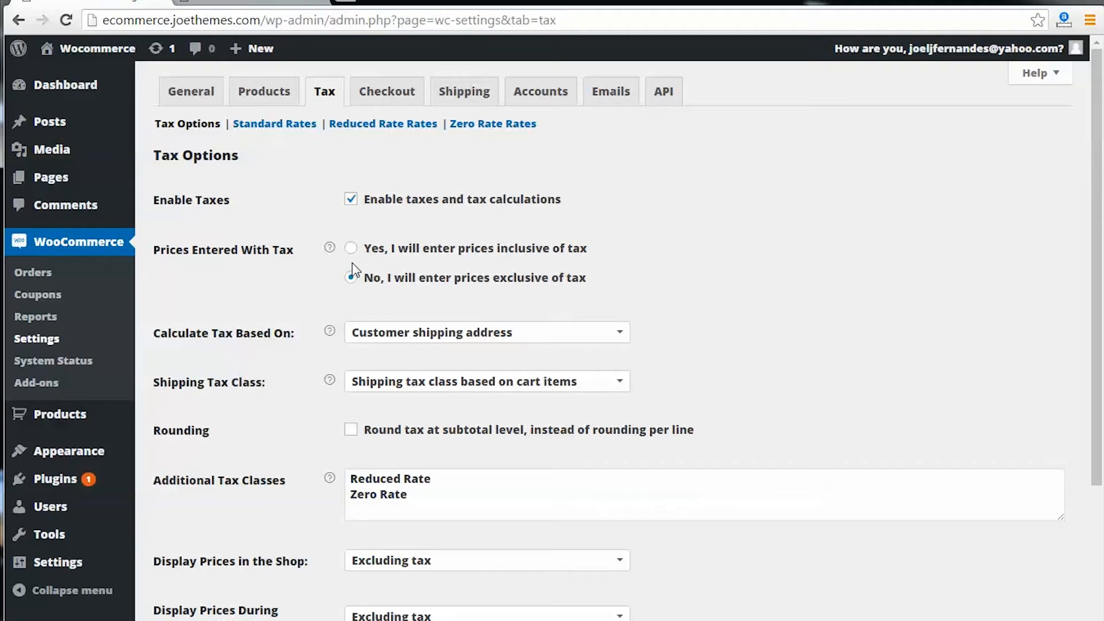
{"action": "scroll", "coordinate": [402, 313], "scroll_direction": "down", "scroll_amount": 1}
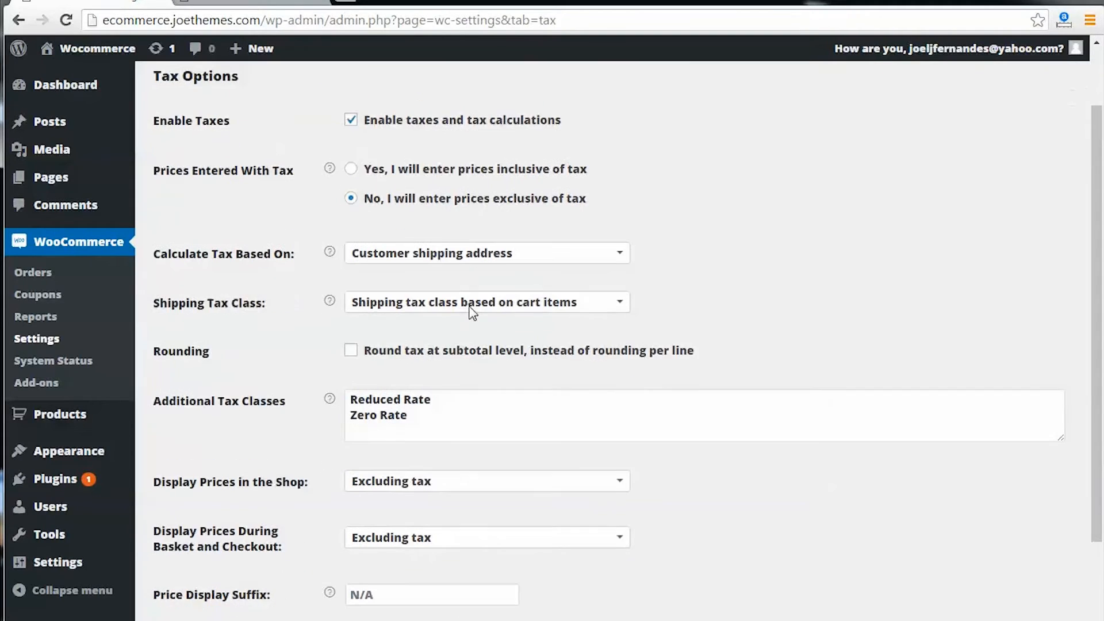
{"action": "scroll", "coordinate": [382, 316], "scroll_direction": "down", "scroll_amount": 1}
{"action": "left_click", "coordinate": [414, 323]}
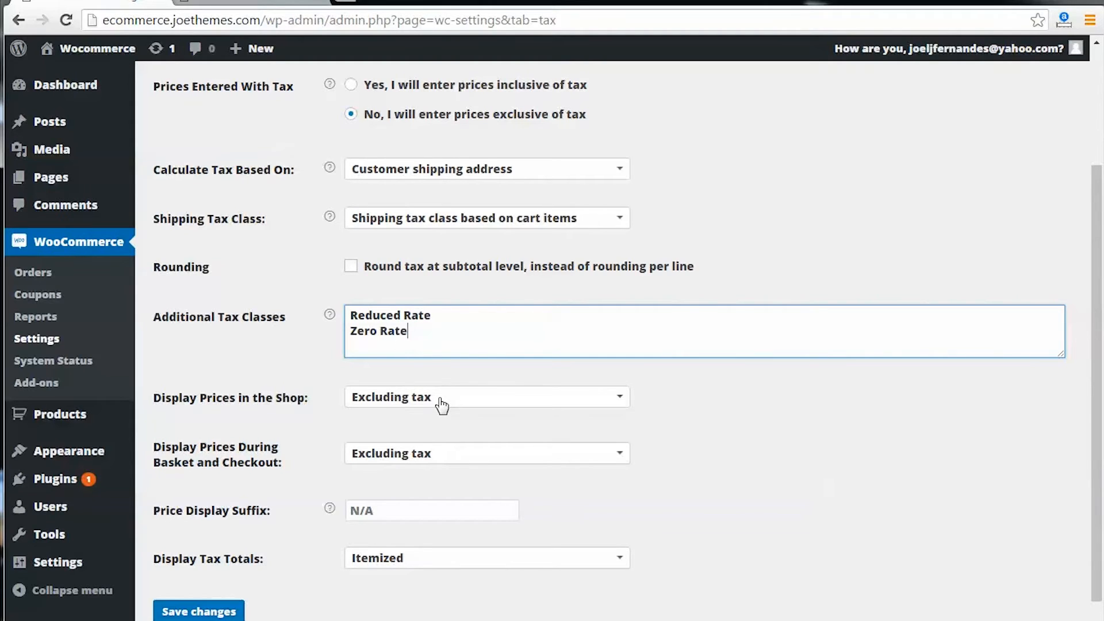
{"action": "scroll", "coordinate": [441, 406], "scroll_direction": "down", "scroll_amount": 1}
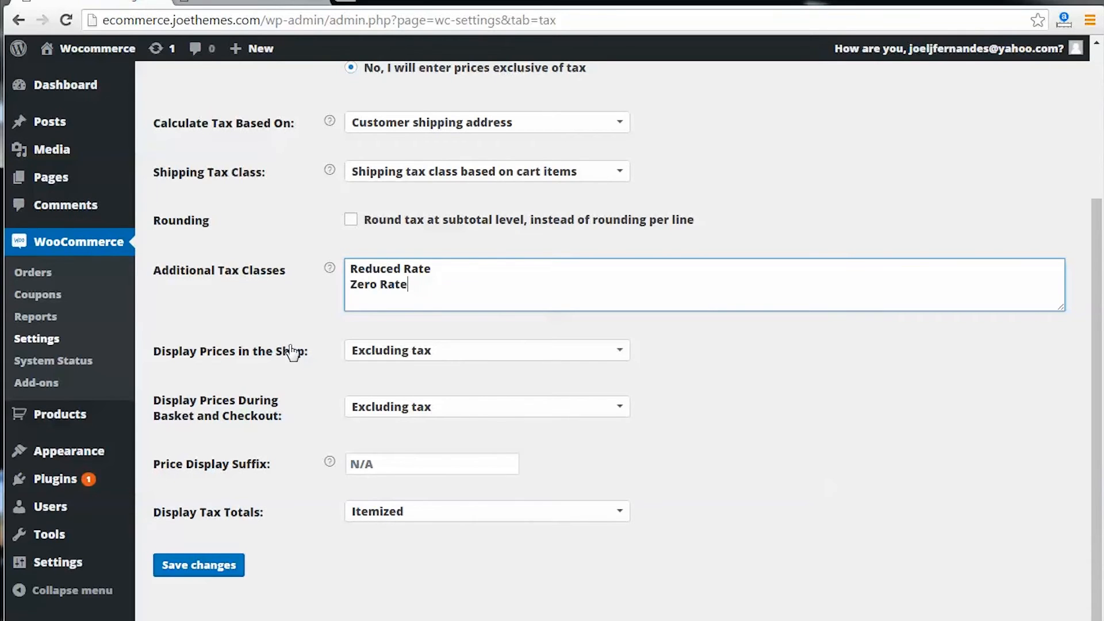
{"action": "scroll", "coordinate": [294, 352], "scroll_direction": "up", "scroll_amount": 4}
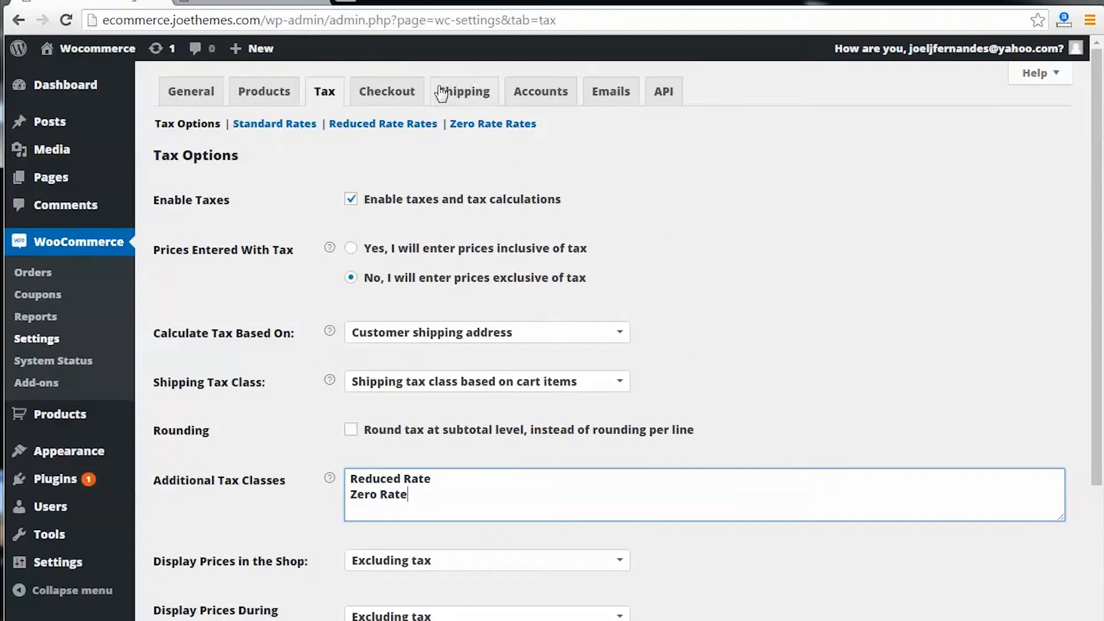
Step: Examine the checkout options, covering coupons, guest checkout, the page choices for terms and conditions, checkout endpoints and payment gateways
{"action": "left_click", "coordinate": [376, 91]}
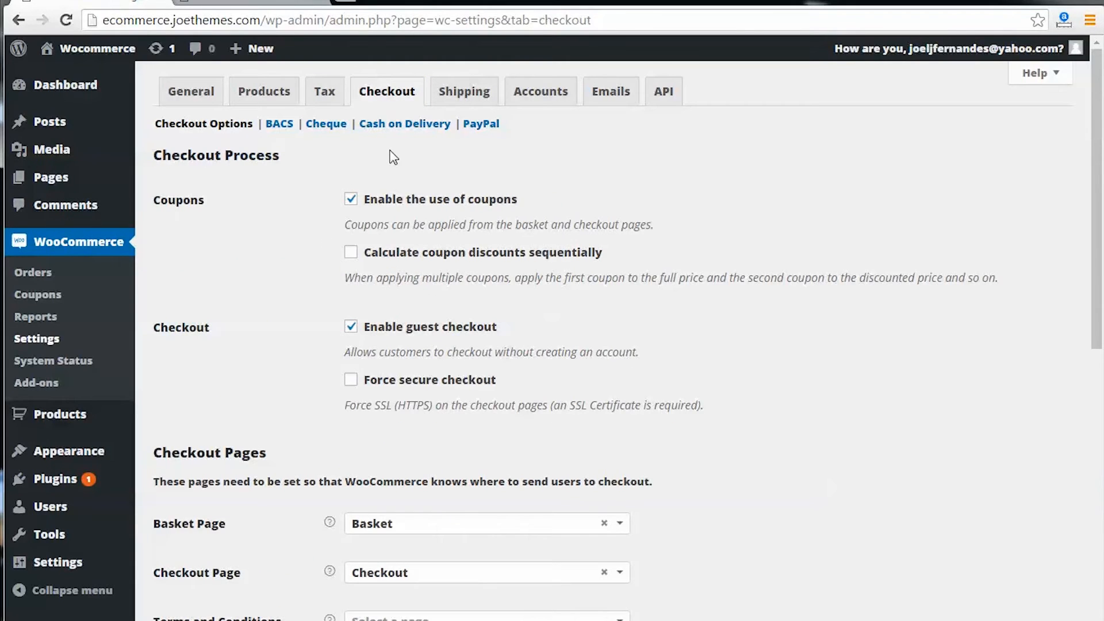
{"action": "scroll", "coordinate": [454, 500], "scroll_direction": "down", "scroll_amount": 3}
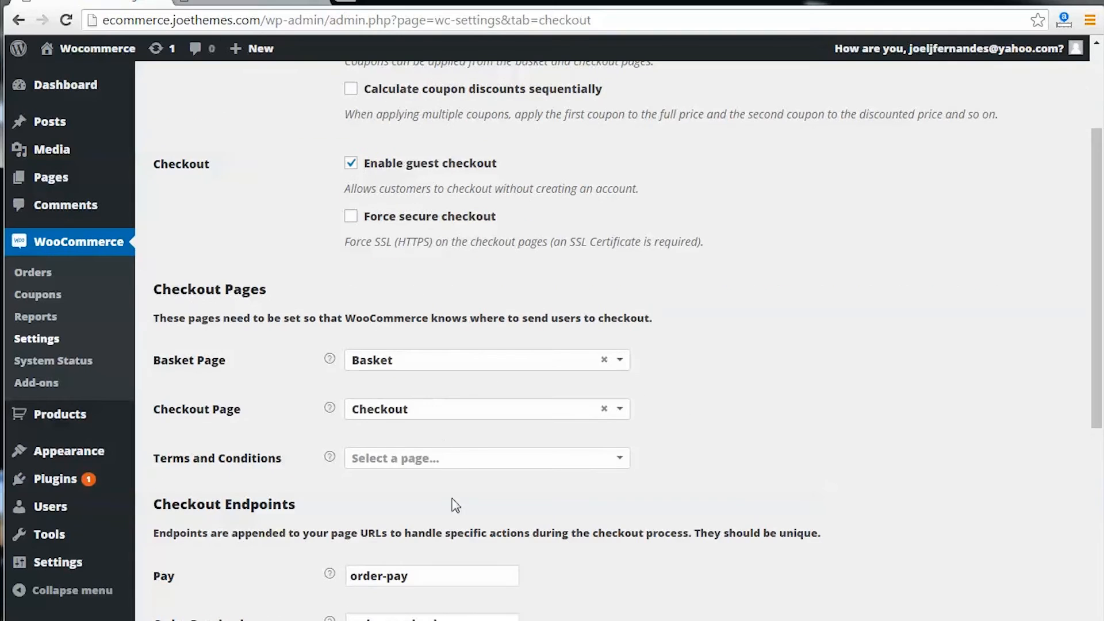
{"action": "left_click", "coordinate": [457, 466]}
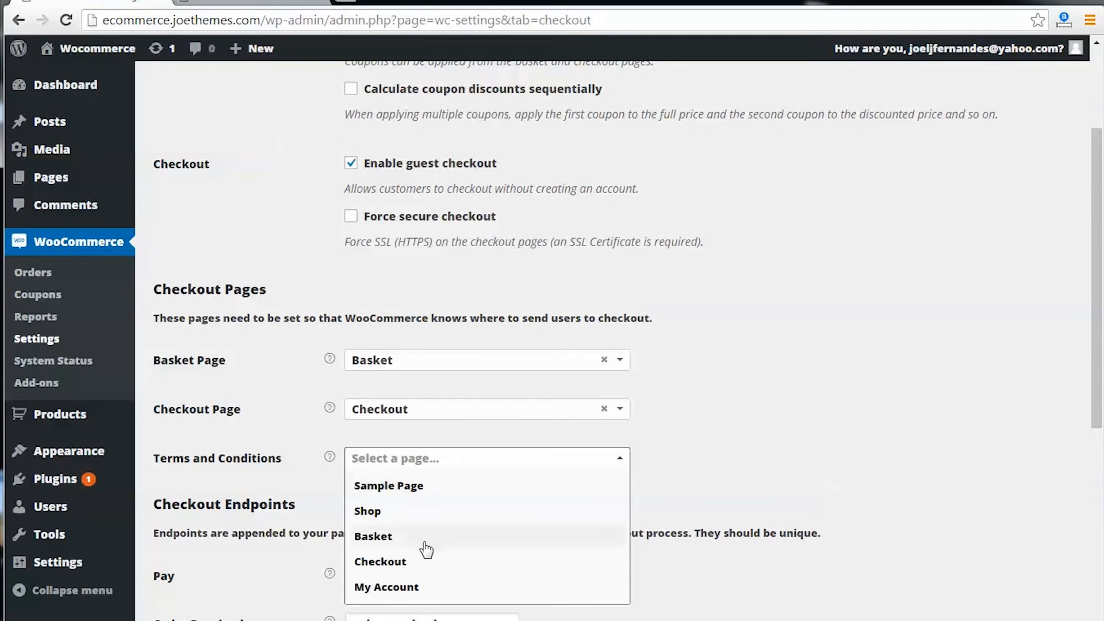
{"action": "left_click", "coordinate": [736, 455]}
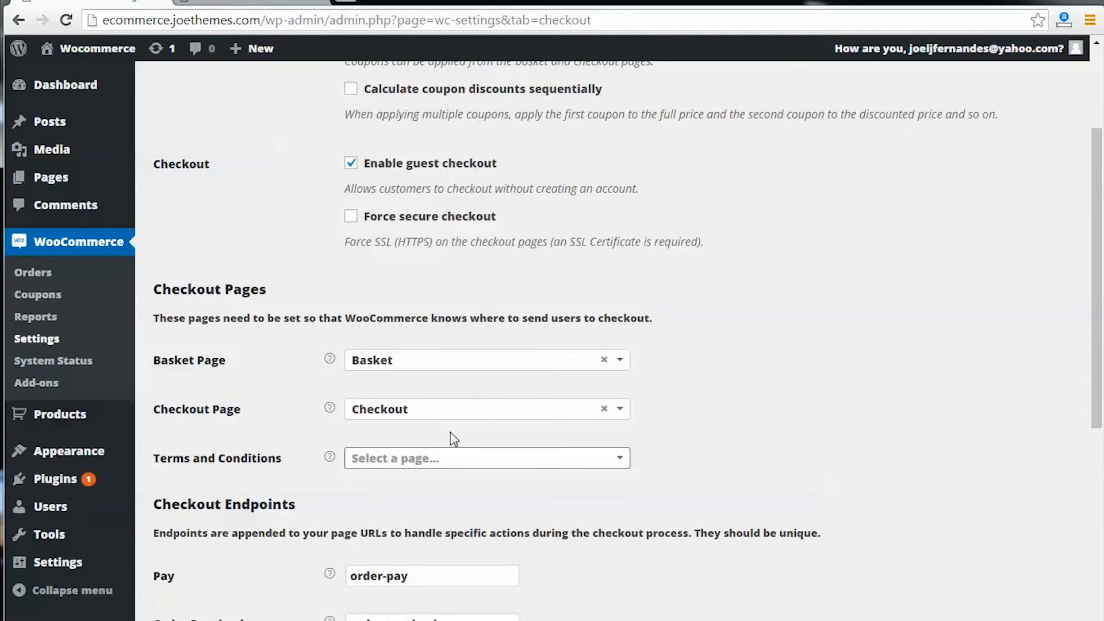
{"action": "scroll", "coordinate": [453, 439], "scroll_direction": "down", "scroll_amount": 1}
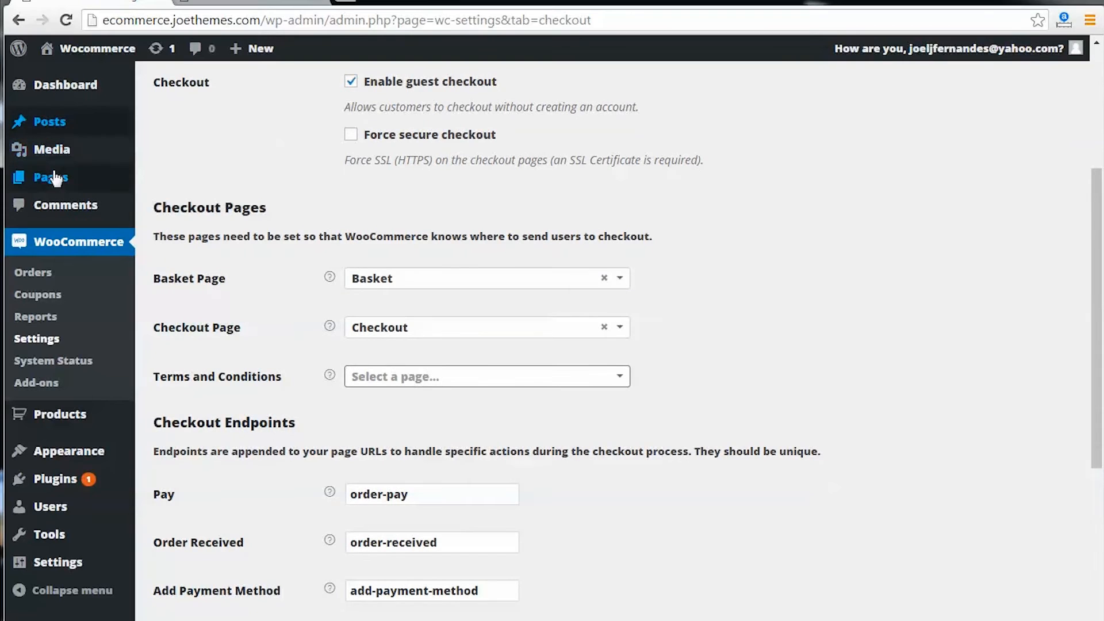
{"action": "mouse_move", "coordinate": [43, 177]}
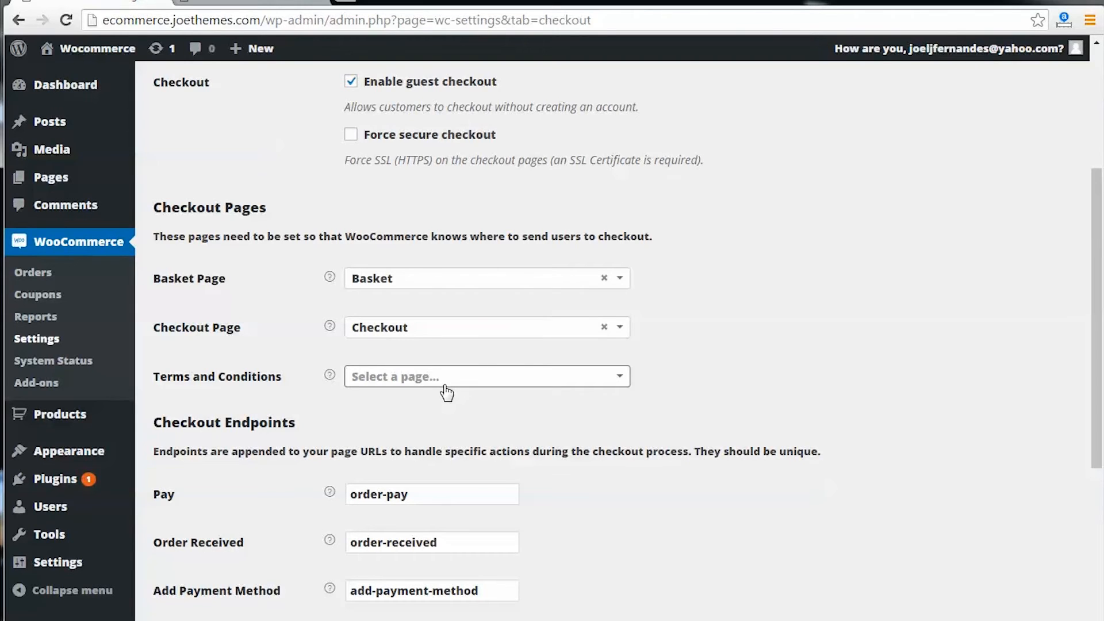
{"action": "scroll", "coordinate": [447, 391], "scroll_direction": "down", "scroll_amount": 4}
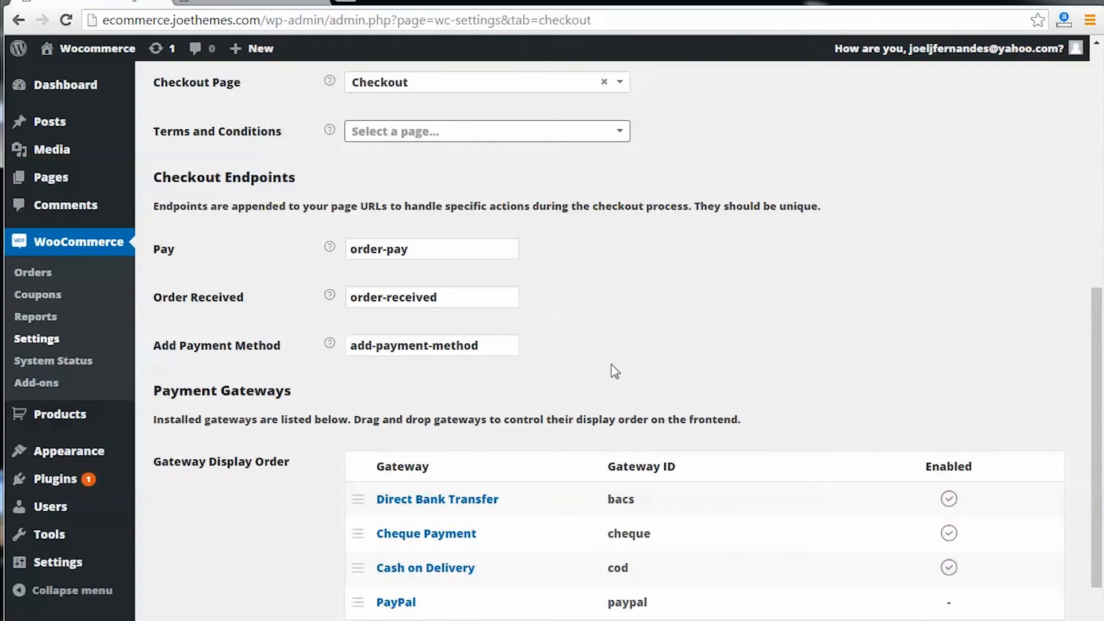
{"action": "scroll", "coordinate": [666, 488], "scroll_direction": "down", "scroll_amount": 2}
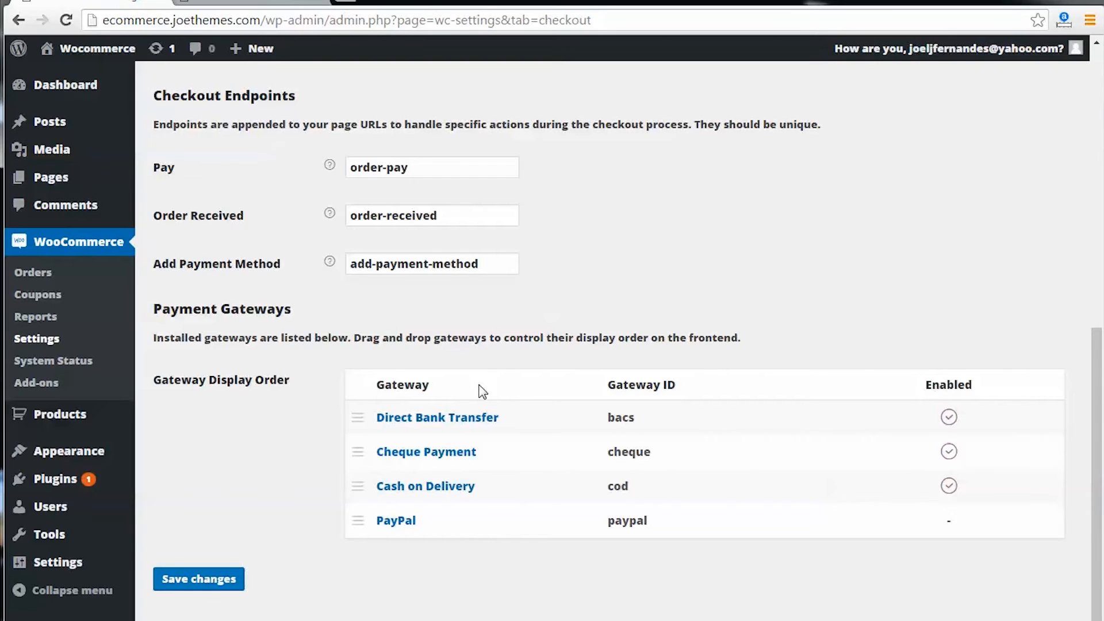
{"action": "scroll", "coordinate": [481, 392], "scroll_direction": "up", "scroll_amount": 10}
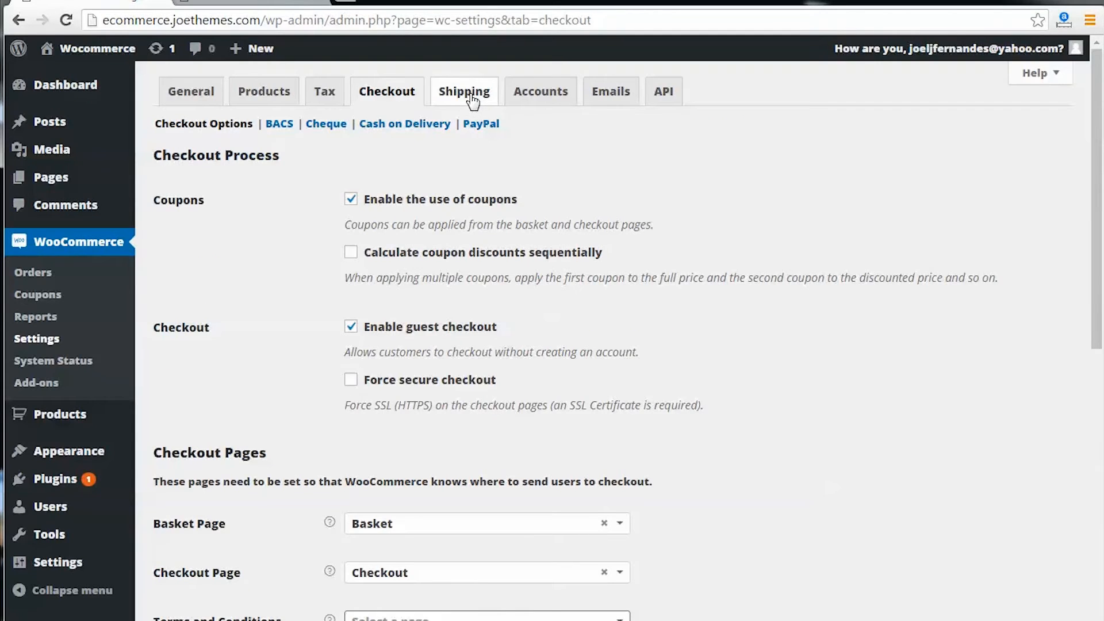
Step: Examine the general shipping options and the settings of the local pickup, flat rate, free shipping and international flat rate methods
{"action": "left_click", "coordinate": [471, 101]}
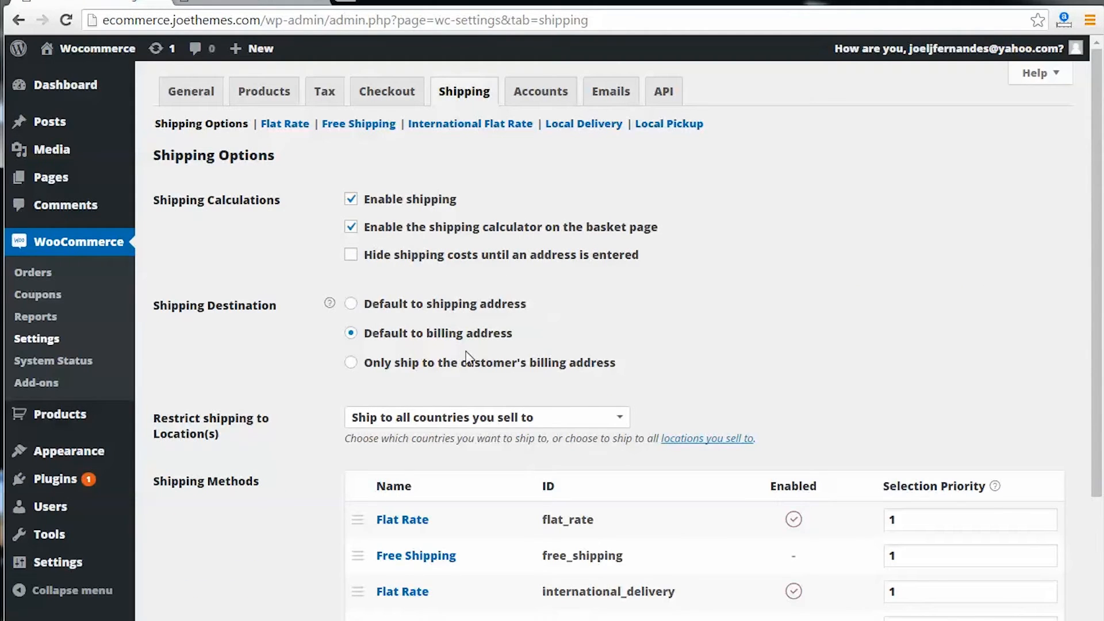
{"action": "scroll", "coordinate": [467, 356], "scroll_direction": "down", "scroll_amount": 3}
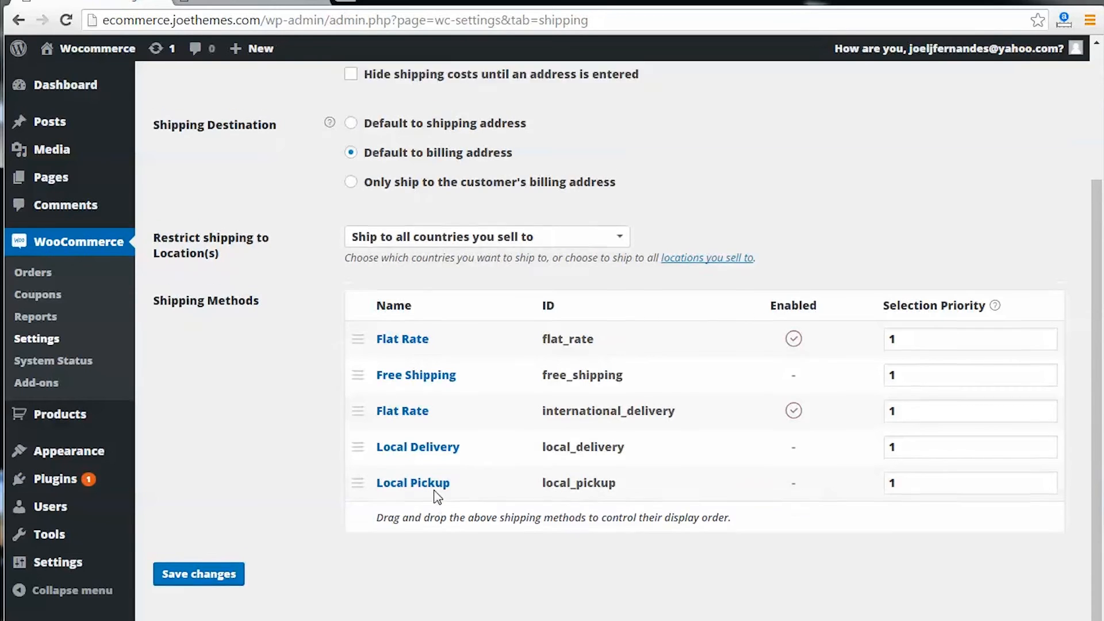
{"action": "scroll", "coordinate": [437, 496], "scroll_direction": "up", "scroll_amount": 3}
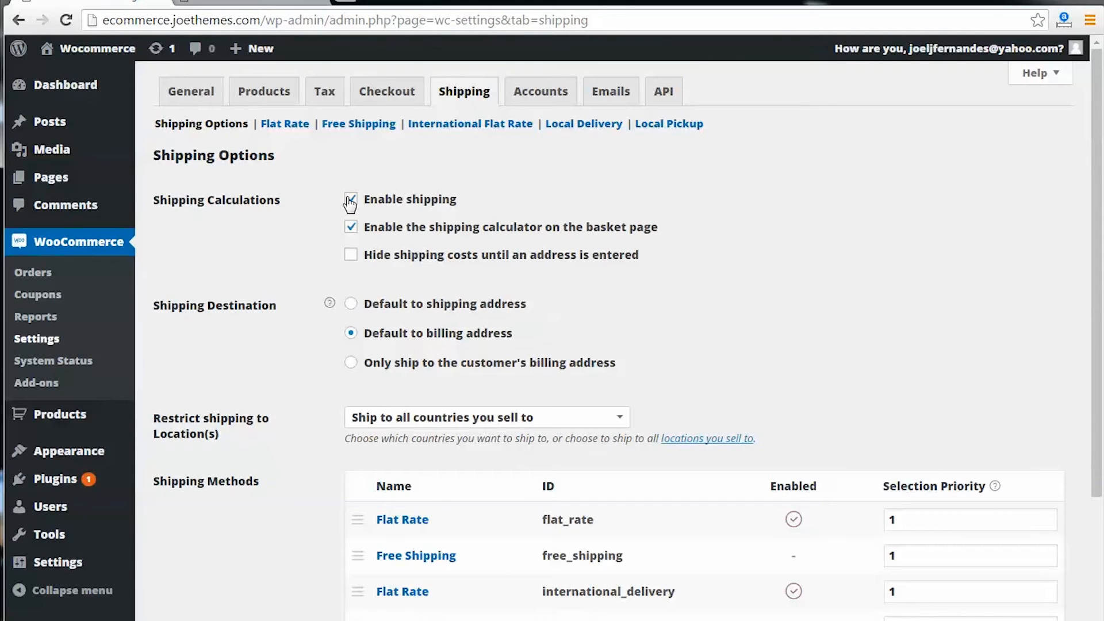
{"action": "left_click", "coordinate": [643, 131]}
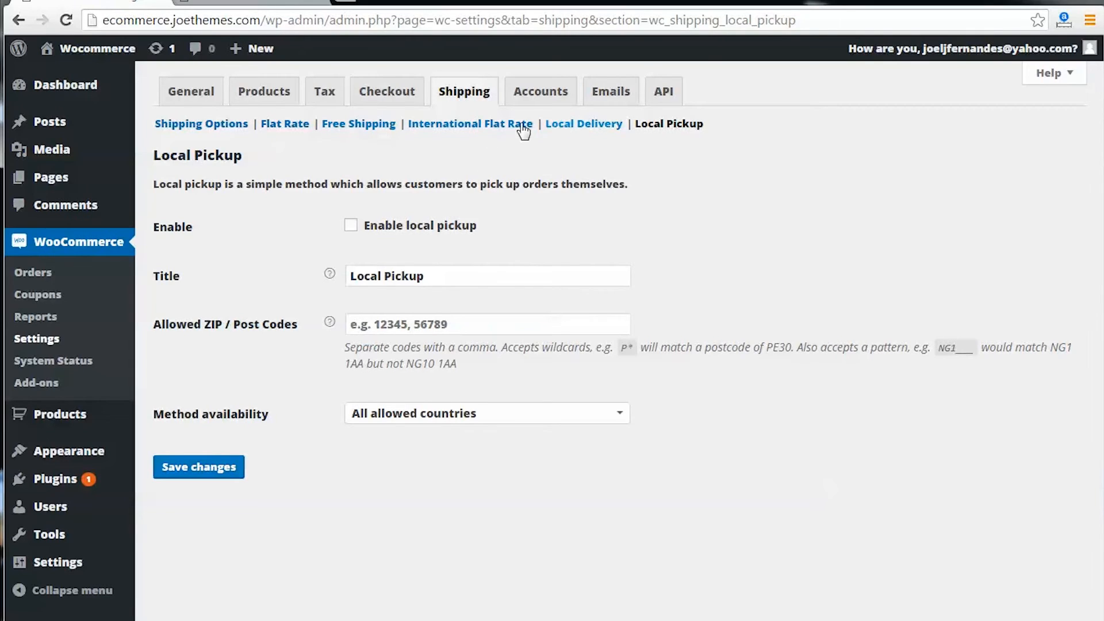
{"action": "left_click", "coordinate": [286, 125]}
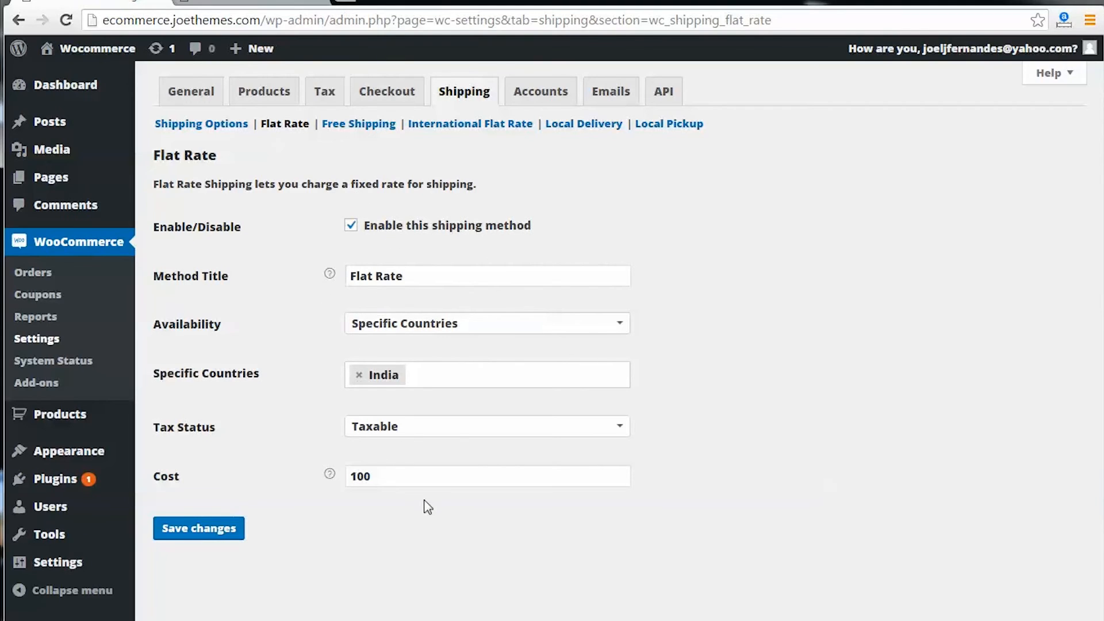
{"action": "left_click", "coordinate": [373, 132]}
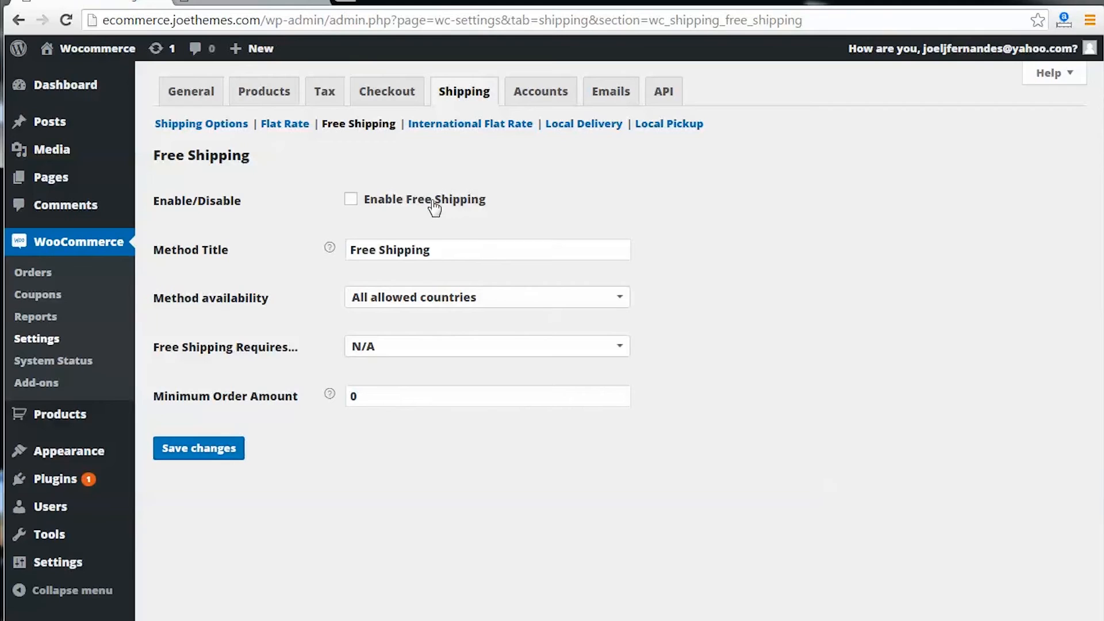
{"action": "left_click", "coordinate": [487, 136]}
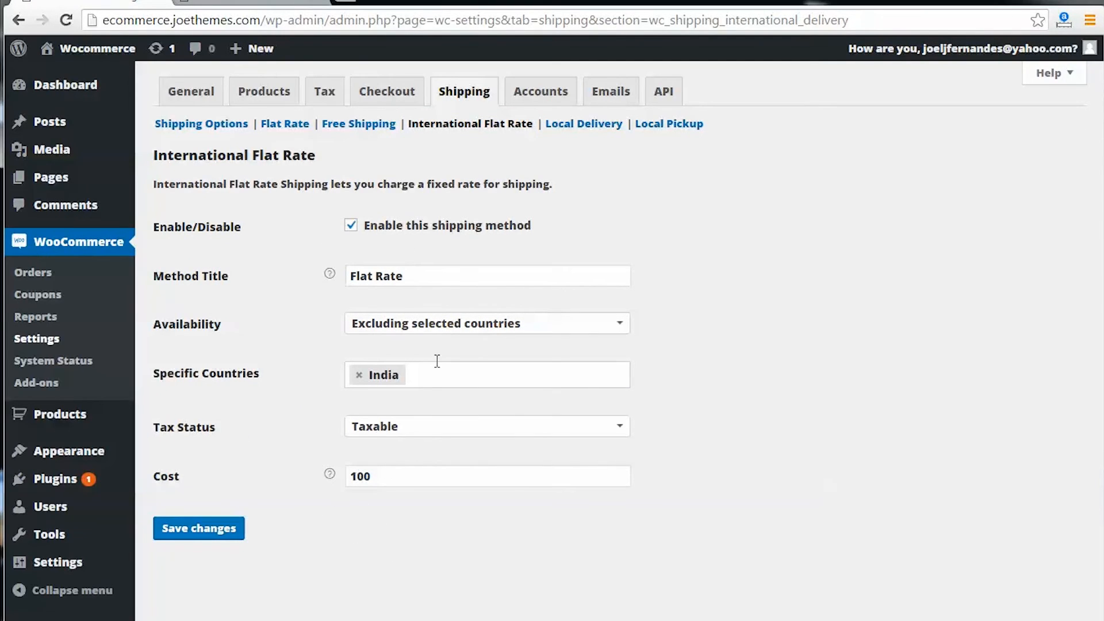
Step: Examine the account settings, covering the My Account page, its endpoints and the registration options
{"action": "left_click", "coordinate": [560, 100]}
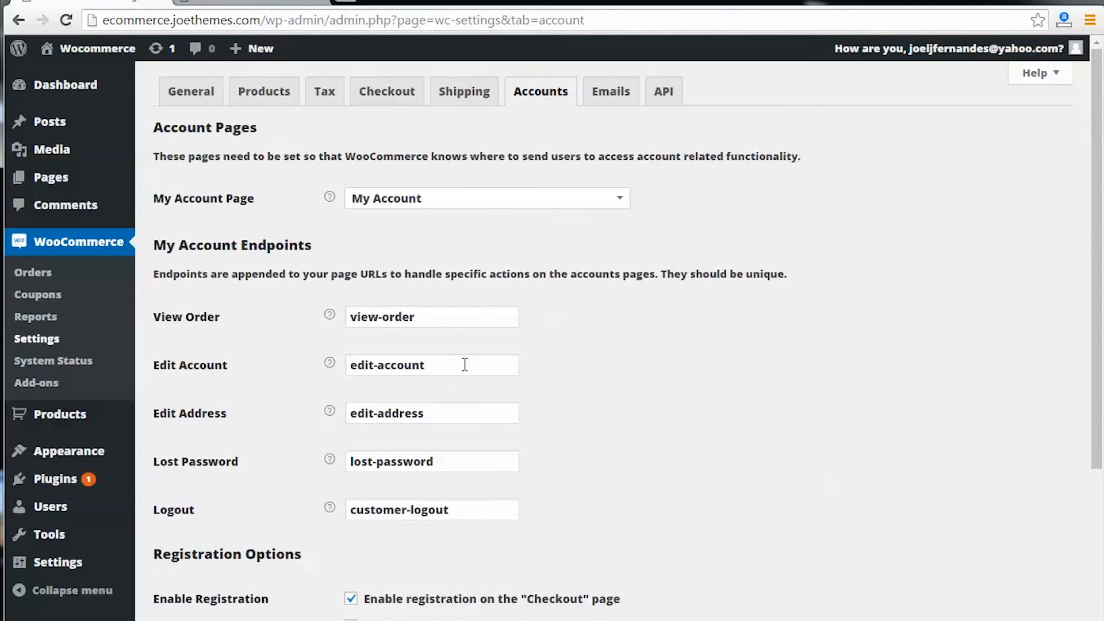
{"action": "left_click", "coordinate": [451, 317]}
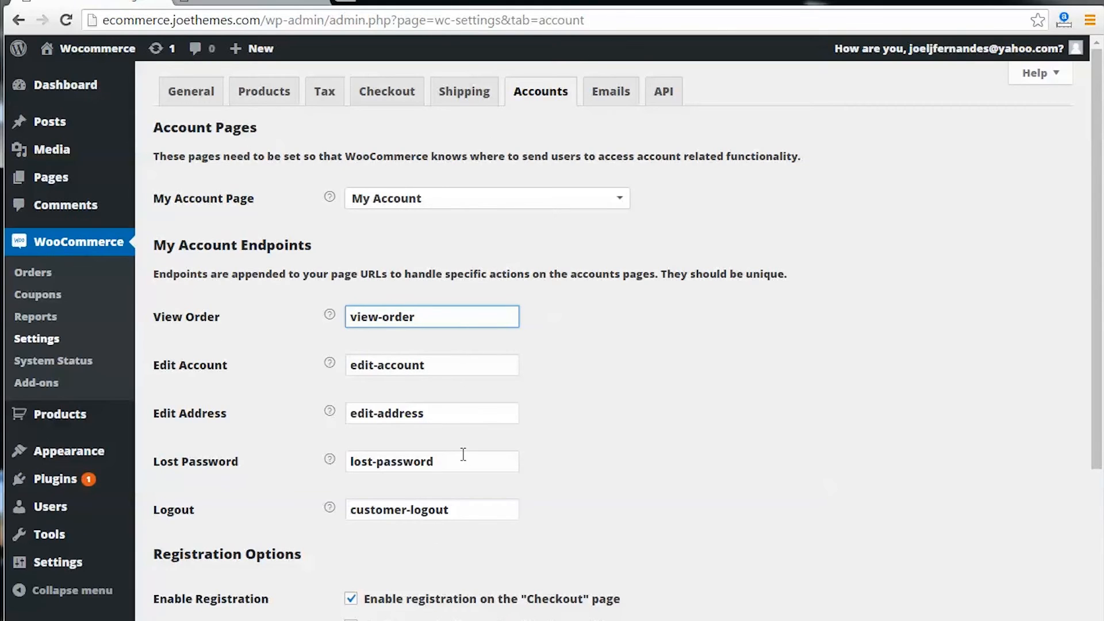
{"action": "scroll", "coordinate": [462, 460], "scroll_direction": "down", "scroll_amount": 1}
{"action": "scroll", "coordinate": [466, 460], "scroll_direction": "down", "scroll_amount": 3}
{"action": "scroll", "coordinate": [517, 287], "scroll_direction": "up", "scroll_amount": 5}
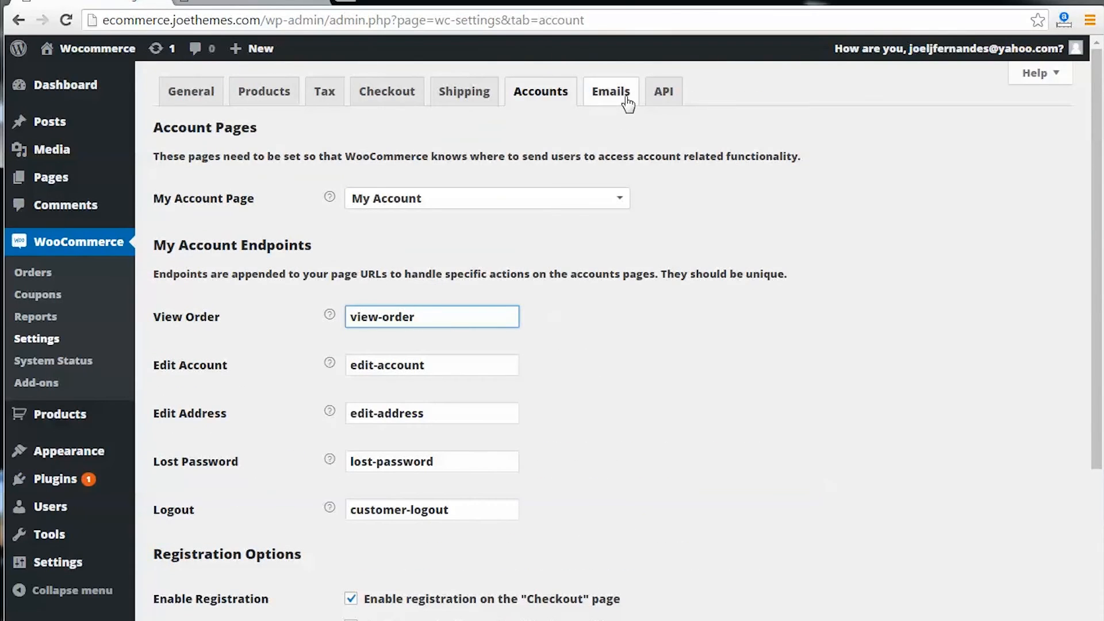
Step: Review the list of email notifications and the REST API option in the store settings
{"action": "left_click", "coordinate": [610, 91]}
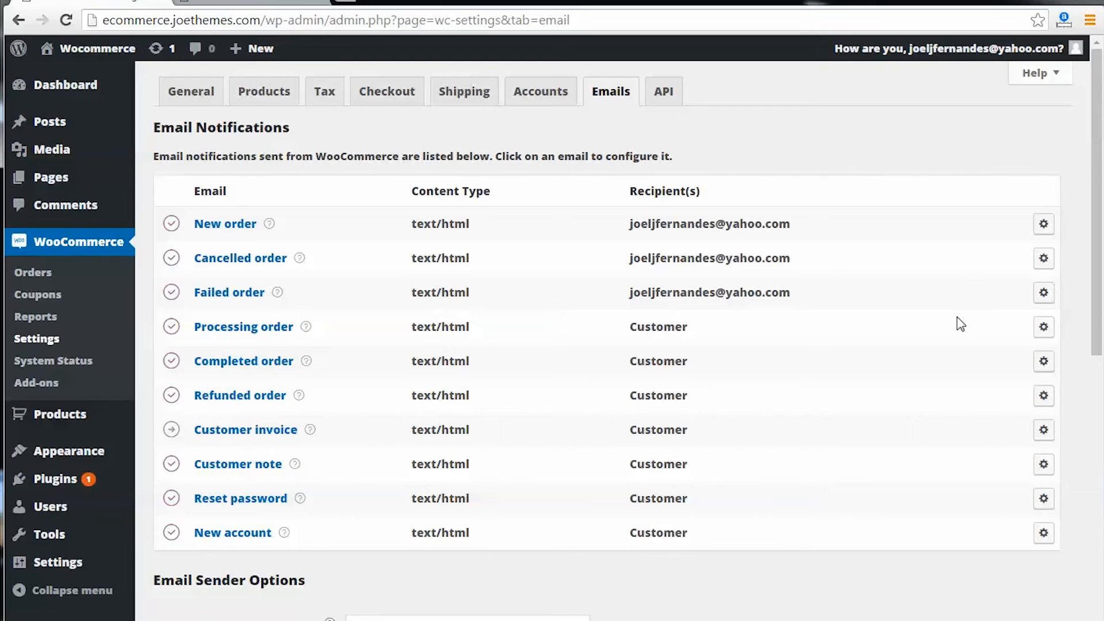
{"action": "left_click", "coordinate": [662, 92]}
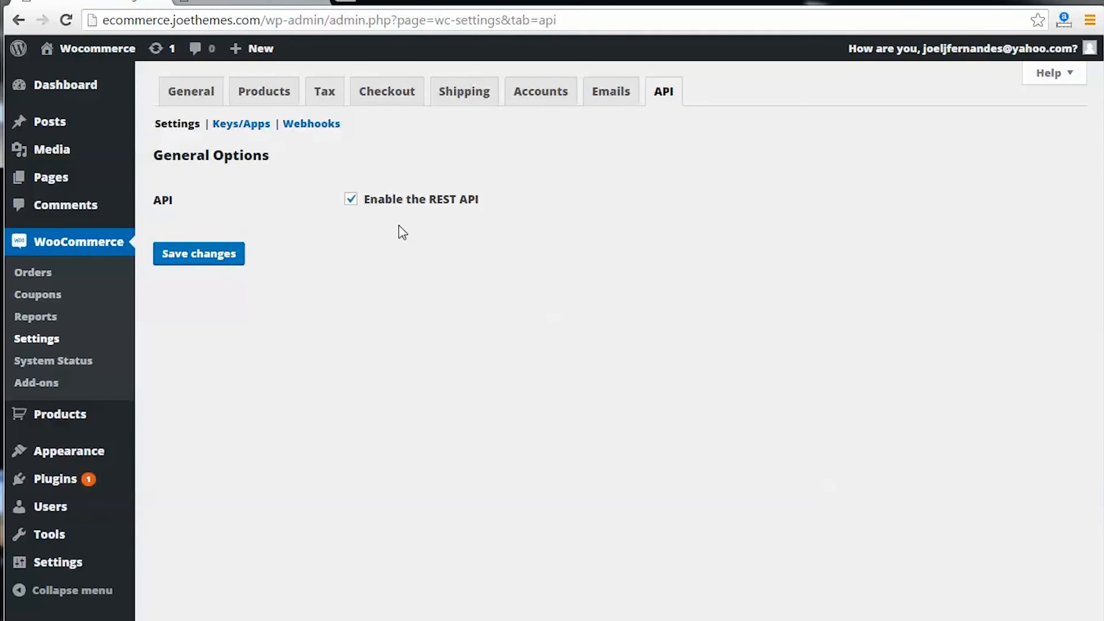
Step: Return to the checkout settings and examine the Cheque payment gateway's title, description and instructions
{"action": "left_click", "coordinate": [394, 103]}
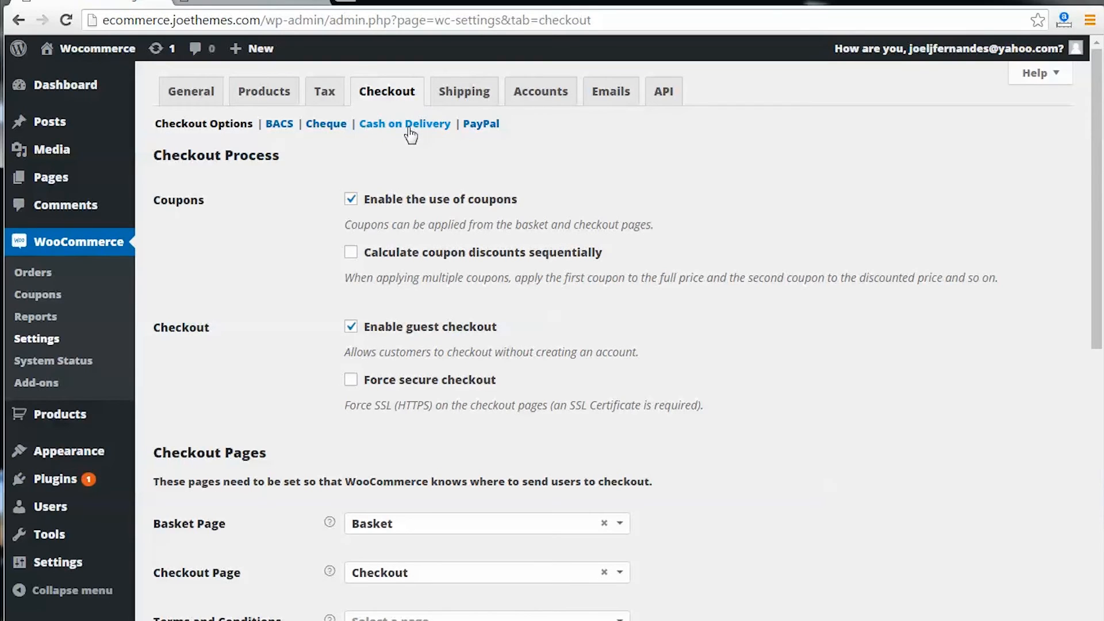
{"action": "left_click", "coordinate": [325, 124]}
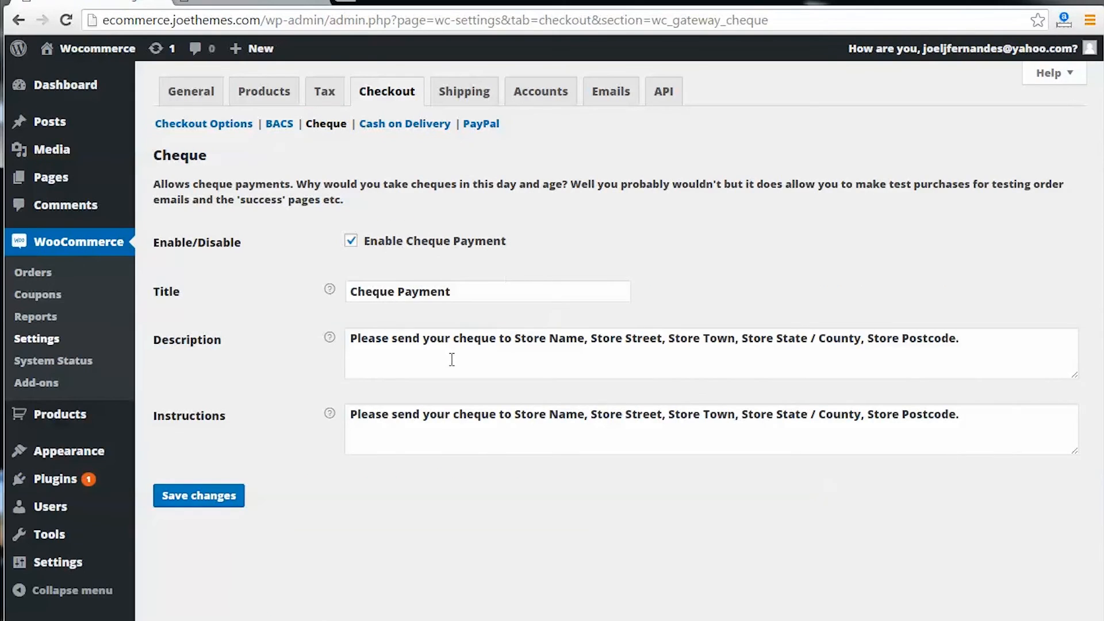
{"action": "left_click", "coordinate": [452, 359]}
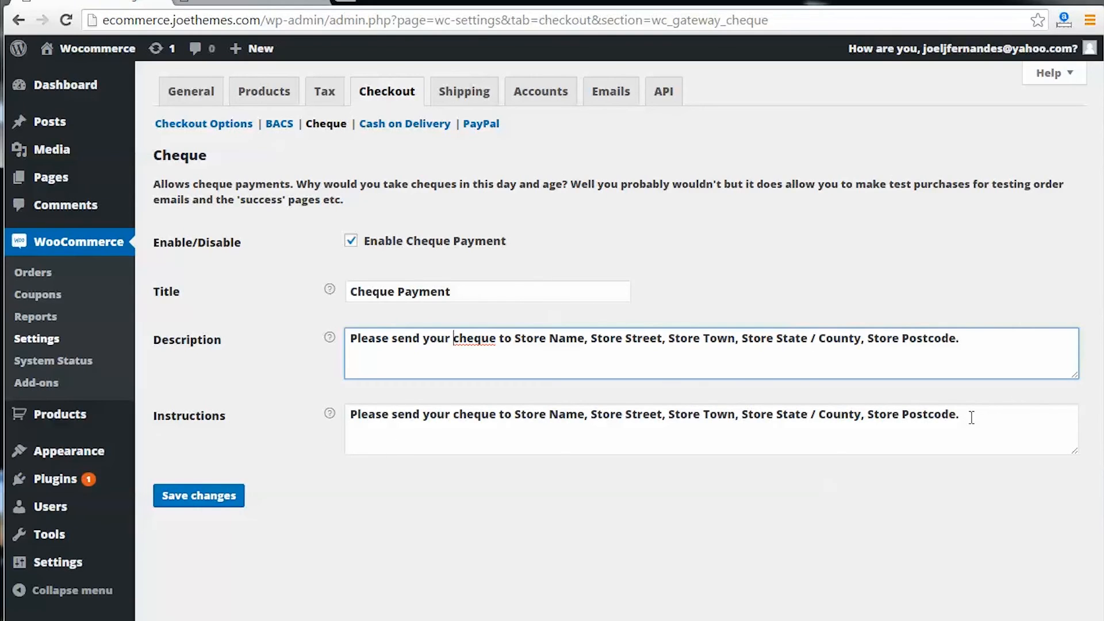
Step: Open the store front in a separate browser tab and look over the shop page with its product listing and sidebar
{"action": "mouse_move", "coordinate": [103, 53]}
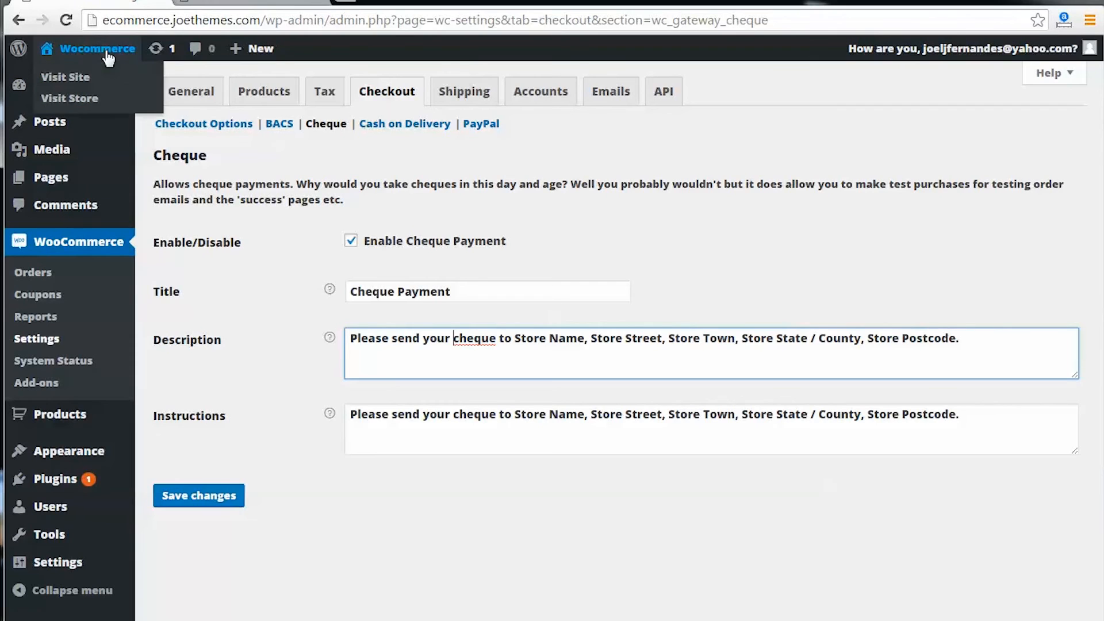
{"action": "right_click", "coordinate": [94, 108]}
{"action": "left_click", "coordinate": [99, 109]}
{"action": "key", "text": "ctrl+Tab"}
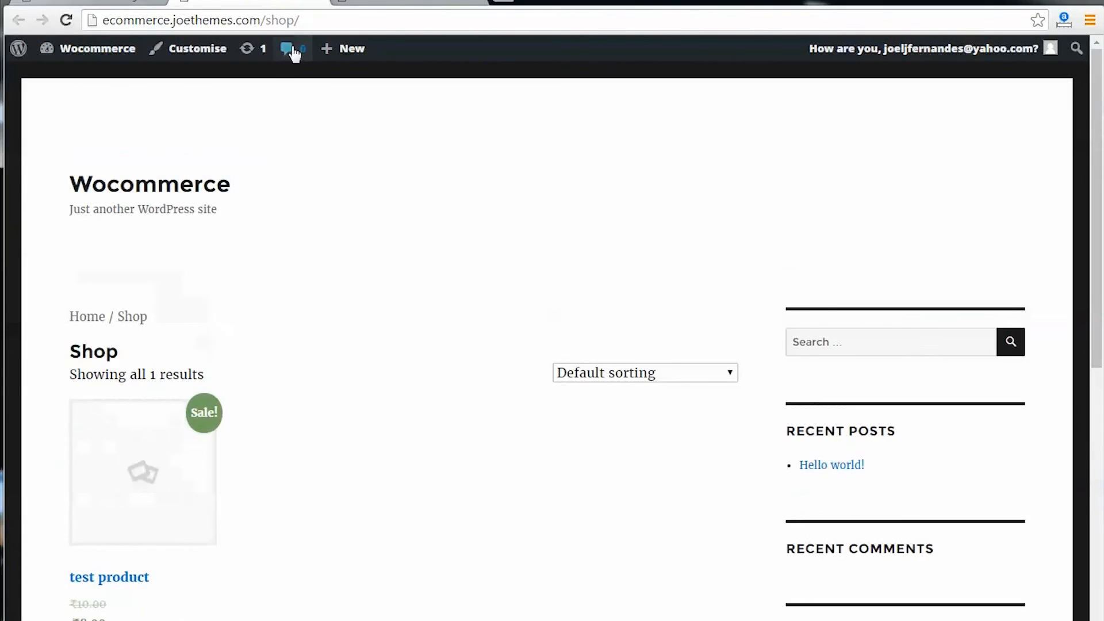
{"action": "scroll", "coordinate": [229, 190], "scroll_direction": "down", "scroll_amount": 2}
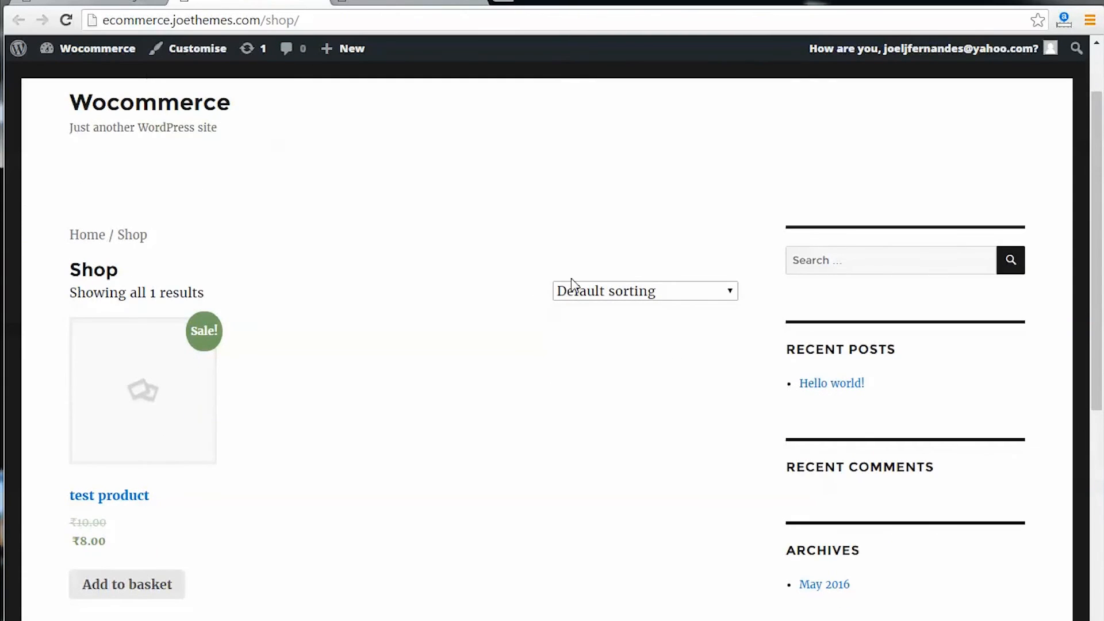
{"action": "scroll", "coordinate": [338, 347], "scroll_direction": "down", "scroll_amount": 4}
{"action": "scroll", "coordinate": [179, 422], "scroll_direction": "up", "scroll_amount": 2}
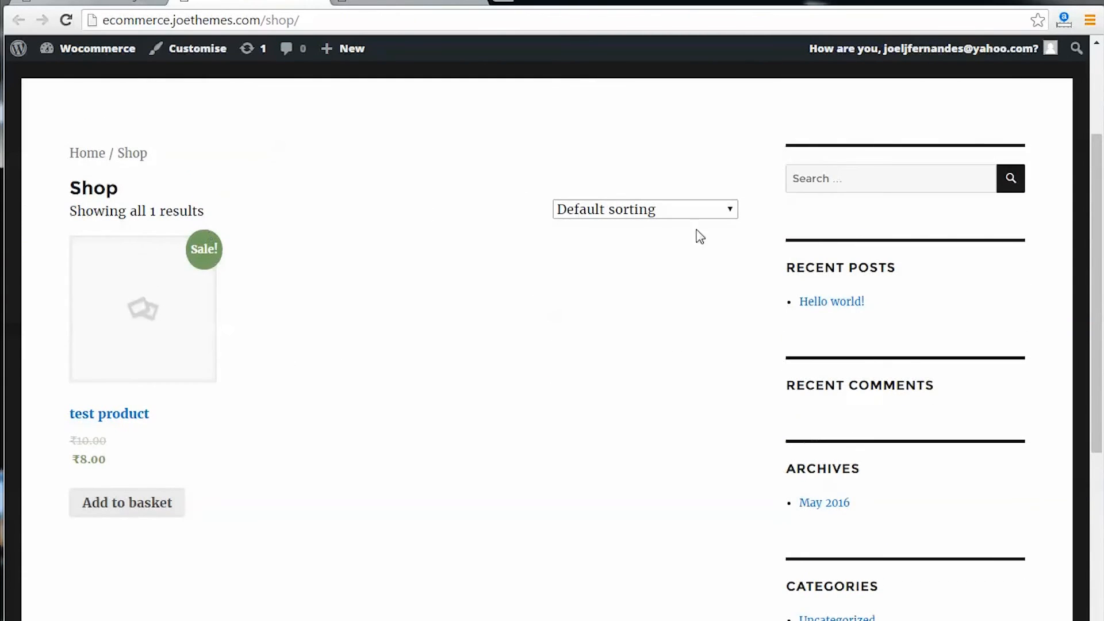
{"action": "scroll", "coordinate": [777, 510], "scroll_direction": "down", "scroll_amount": 1}
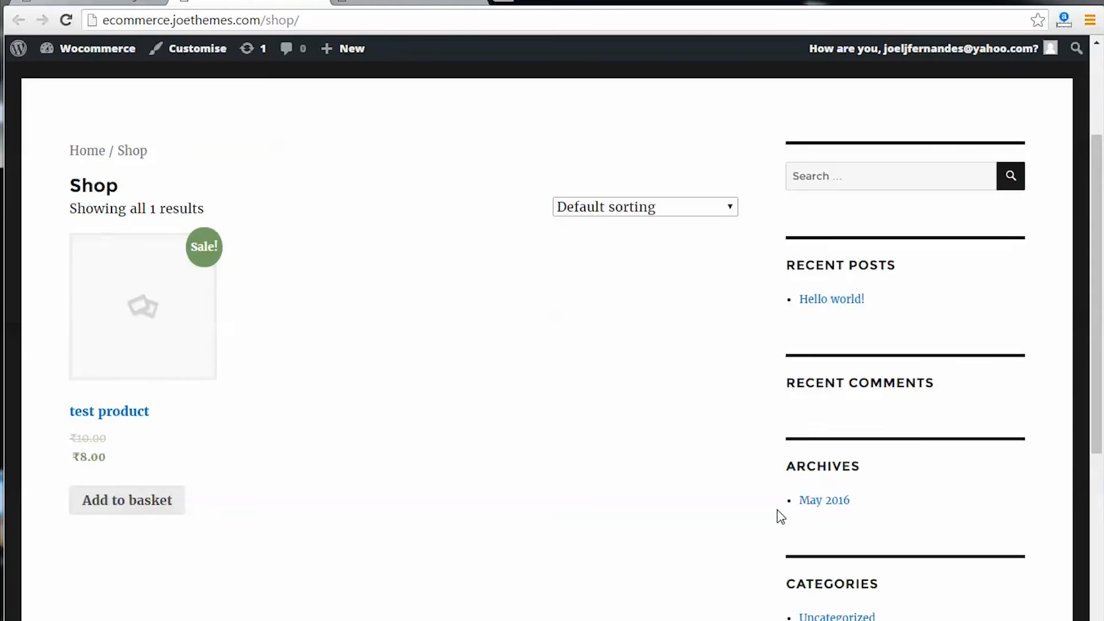
{"action": "scroll", "coordinate": [486, 419], "scroll_direction": "up", "scroll_amount": 4}
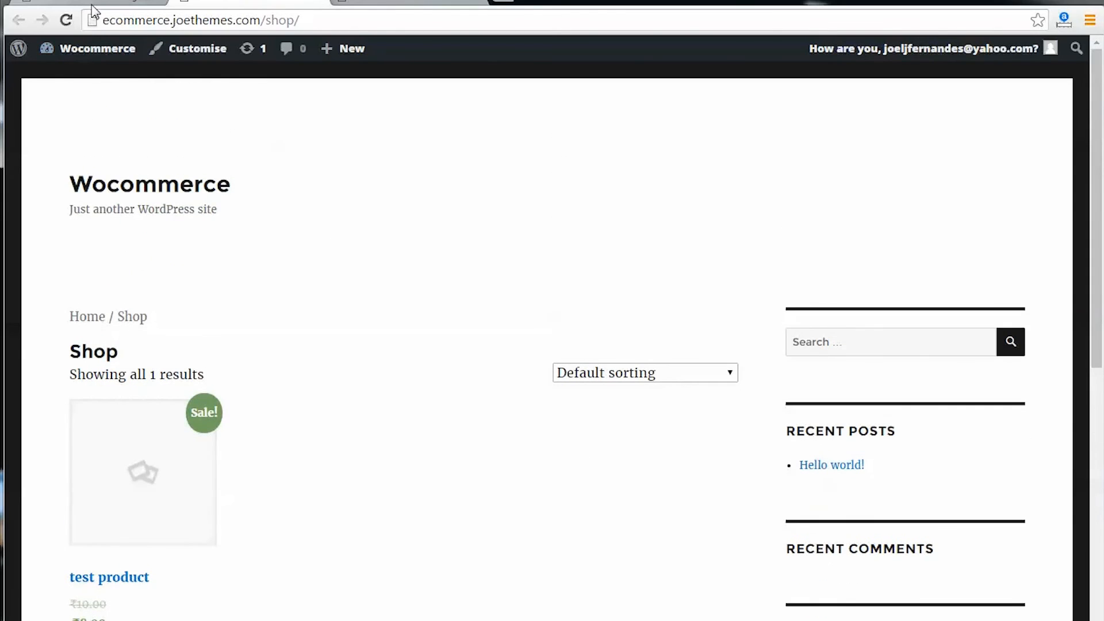
Step: Return to the WordPress admin and start a new product from the product list, titled test2
{"action": "left_click", "coordinate": [92, 8]}
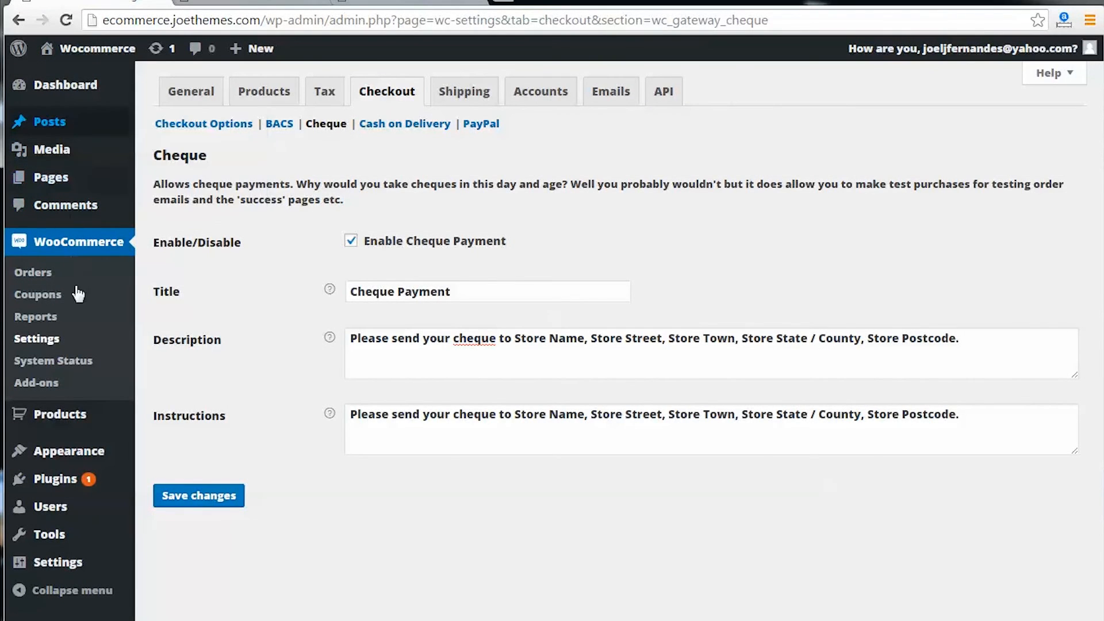
{"action": "mouse_move", "coordinate": [23, 419]}
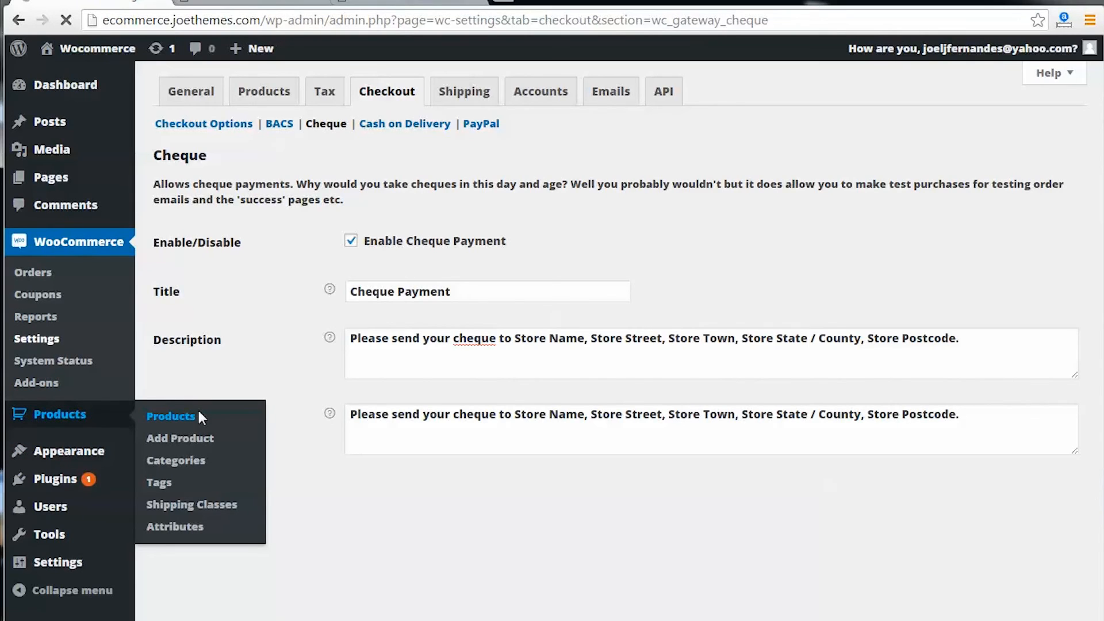
{"action": "left_click", "coordinate": [199, 414]}
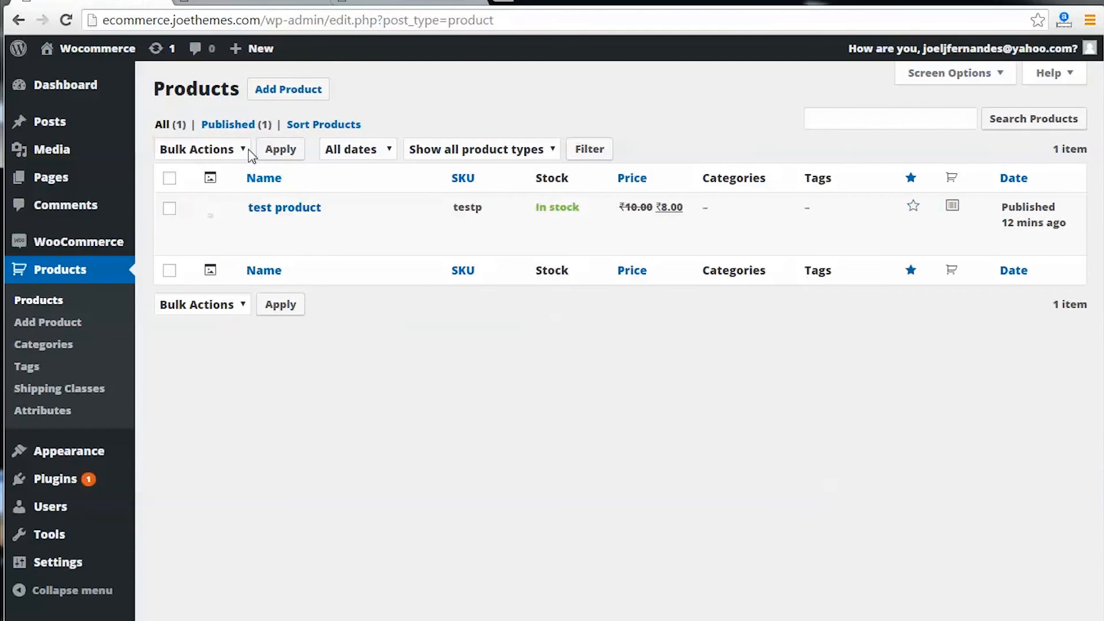
{"action": "left_click", "coordinate": [284, 98]}
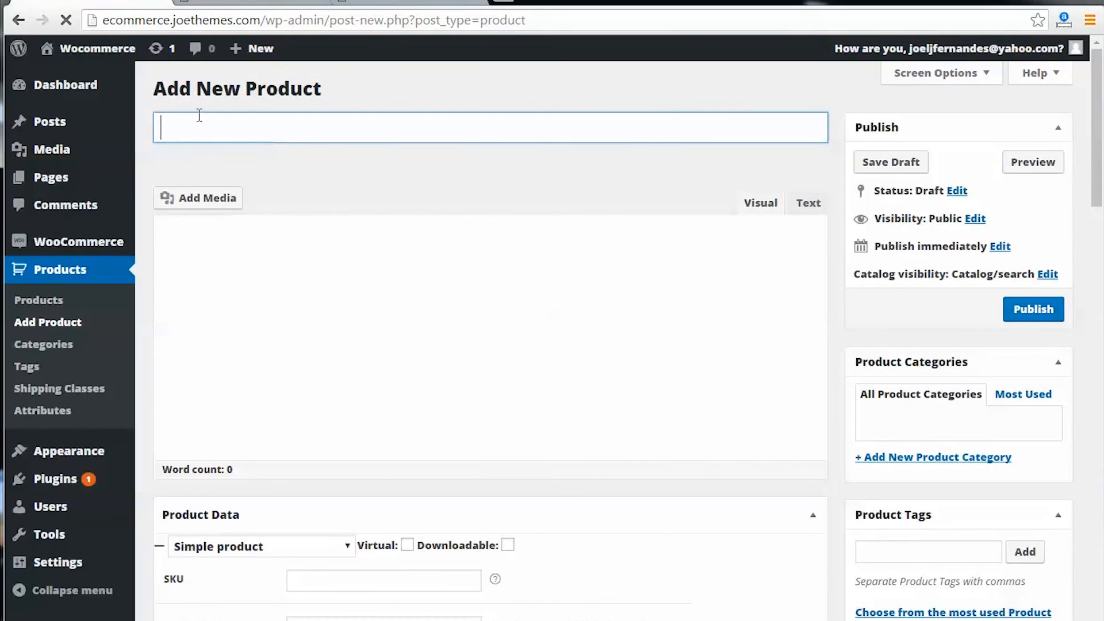
{"action": "type", "text": "test2"}
Step: Copy the product title test2 into both the main description and the product short description
{"action": "left_click_drag", "start_coordinate": [245, 129], "coordinate": [107, 131]}
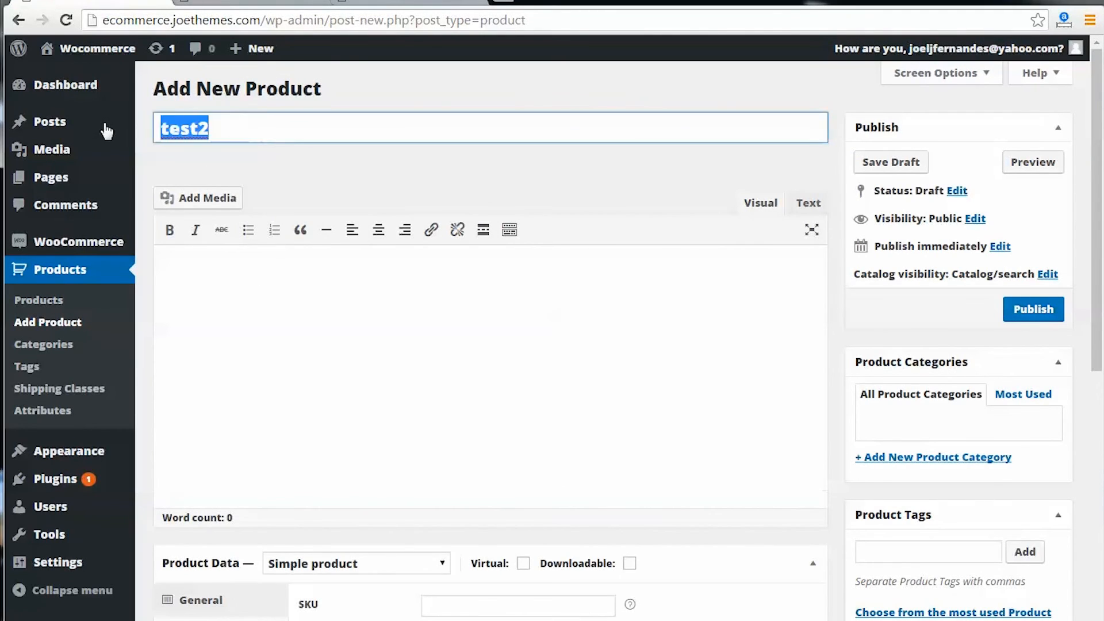
{"action": "key", "text": "ctrl+c"}
{"action": "left_click", "coordinate": [219, 261]}
{"action": "key", "text": "ctrl+v"}
{"action": "scroll", "coordinate": [286, 505], "scroll_direction": "down", "scroll_amount": 7}
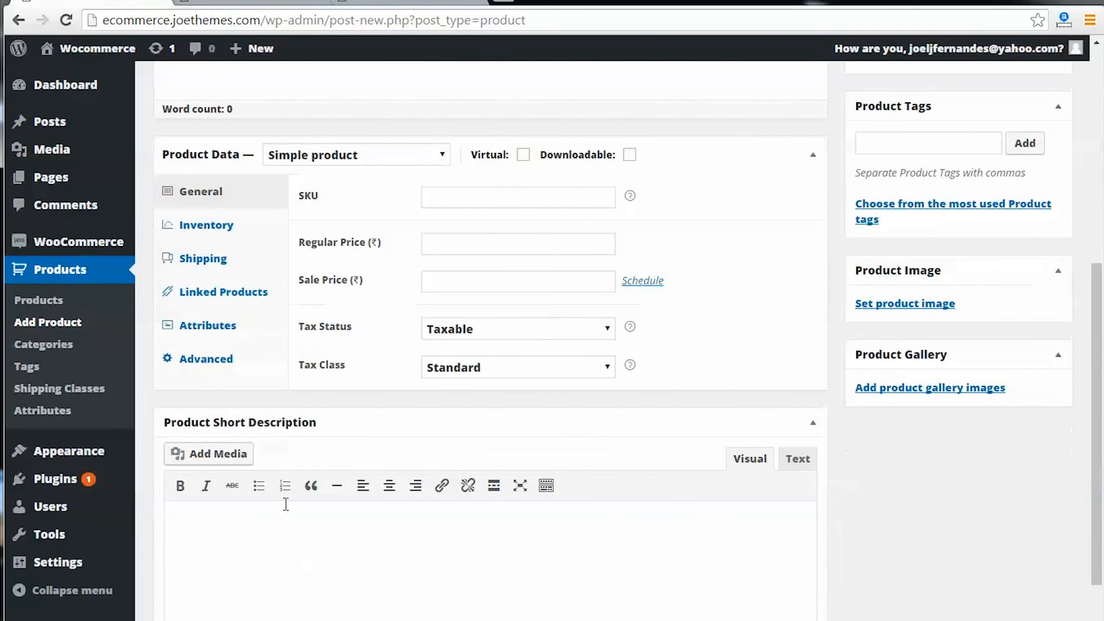
{"action": "left_click", "coordinate": [234, 537]}
{"action": "key", "text": "ctrl+v"}
{"action": "scroll", "coordinate": [284, 505], "scroll_direction": "down", "scroll_amount": 3}
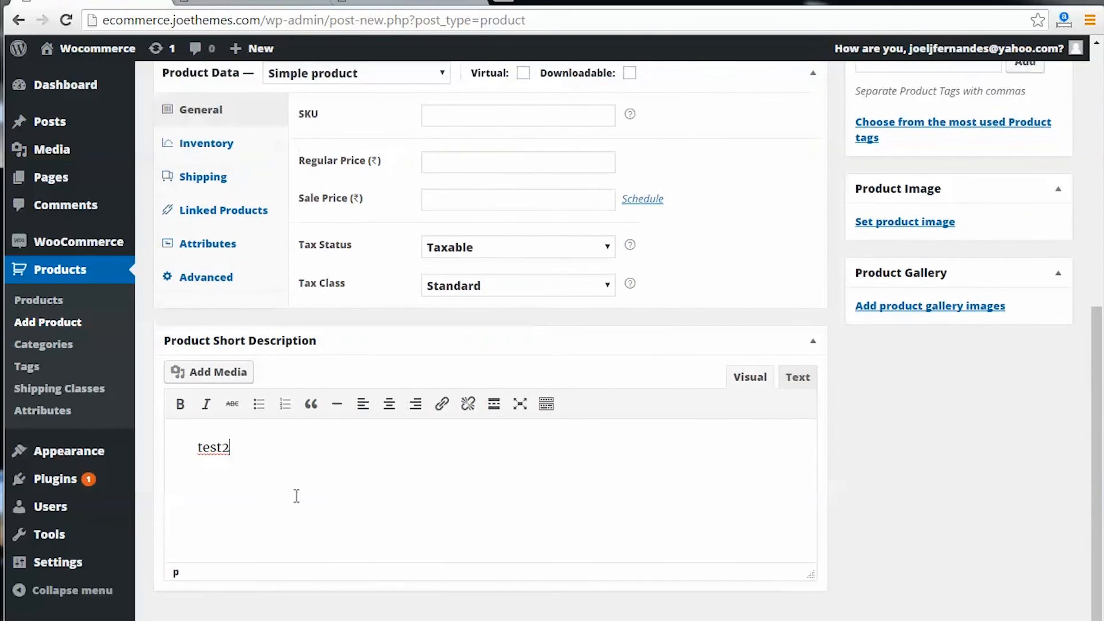
Step: Set the product's SKU to test2 by reusing the copied title
{"action": "scroll", "coordinate": [298, 493], "scroll_direction": "up", "scroll_amount": 10}
{"action": "scroll", "coordinate": [298, 493], "scroll_direction": "down", "scroll_amount": 3}
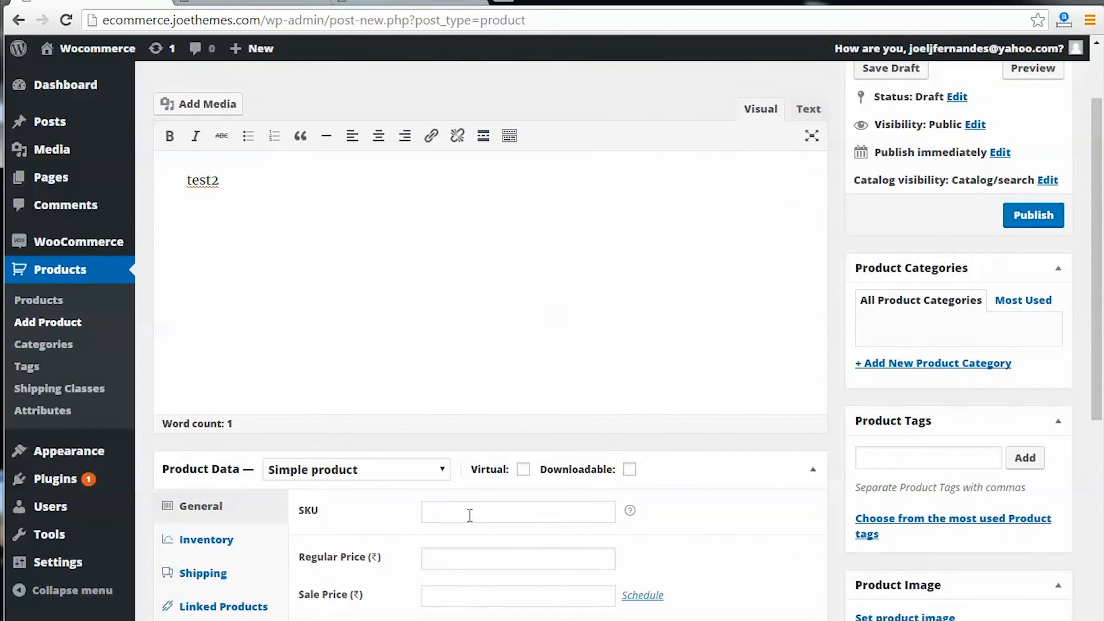
{"action": "left_click", "coordinate": [469, 515]}
{"action": "key", "text": "ctrl+v"}
Step: Set the product's regular price to ₹100 and its sale price to ₹90
{"action": "scroll", "coordinate": [486, 500], "scroll_direction": "down", "scroll_amount": 9}
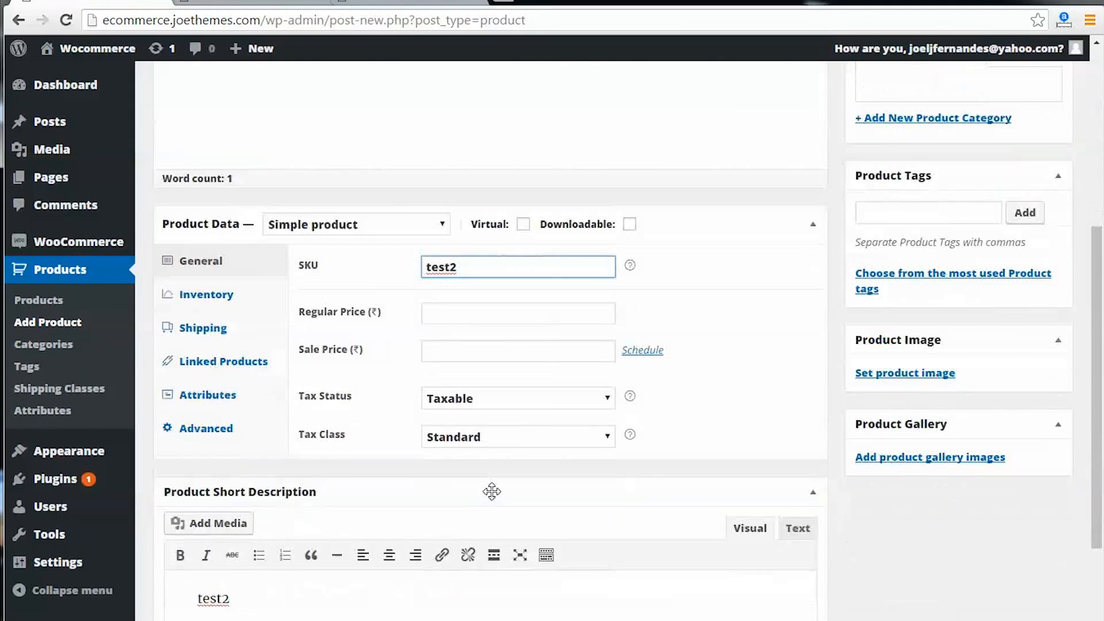
{"action": "left_click", "coordinate": [443, 320]}
{"action": "type", "text": "100"}
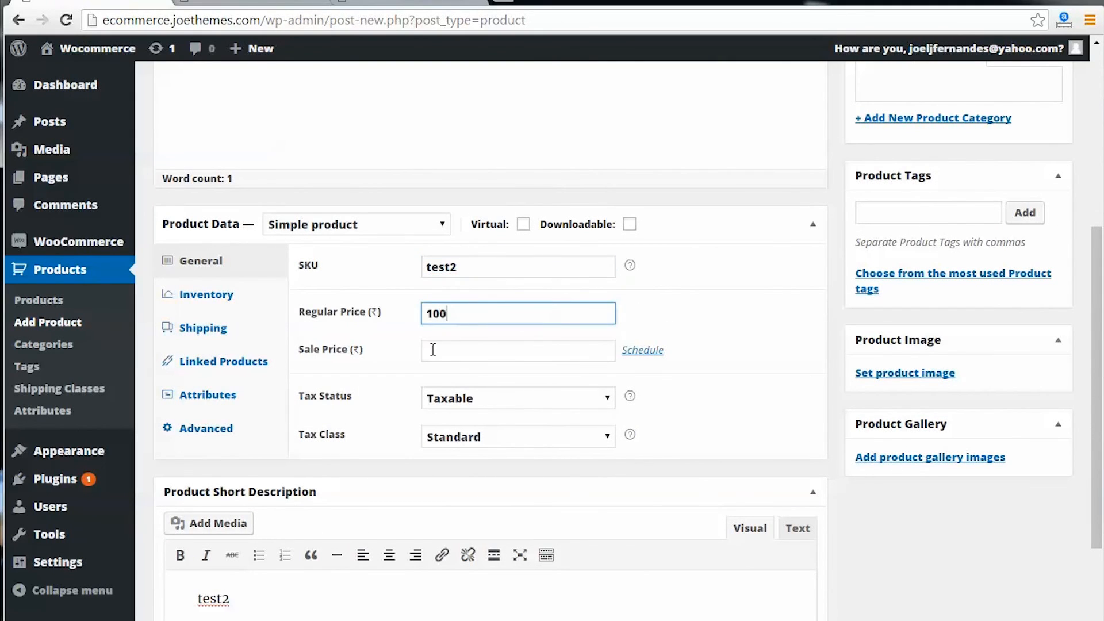
{"action": "left_click", "coordinate": [430, 354]}
{"action": "left_click_drag", "start_coordinate": [460, 356], "coordinate": [400, 343]}
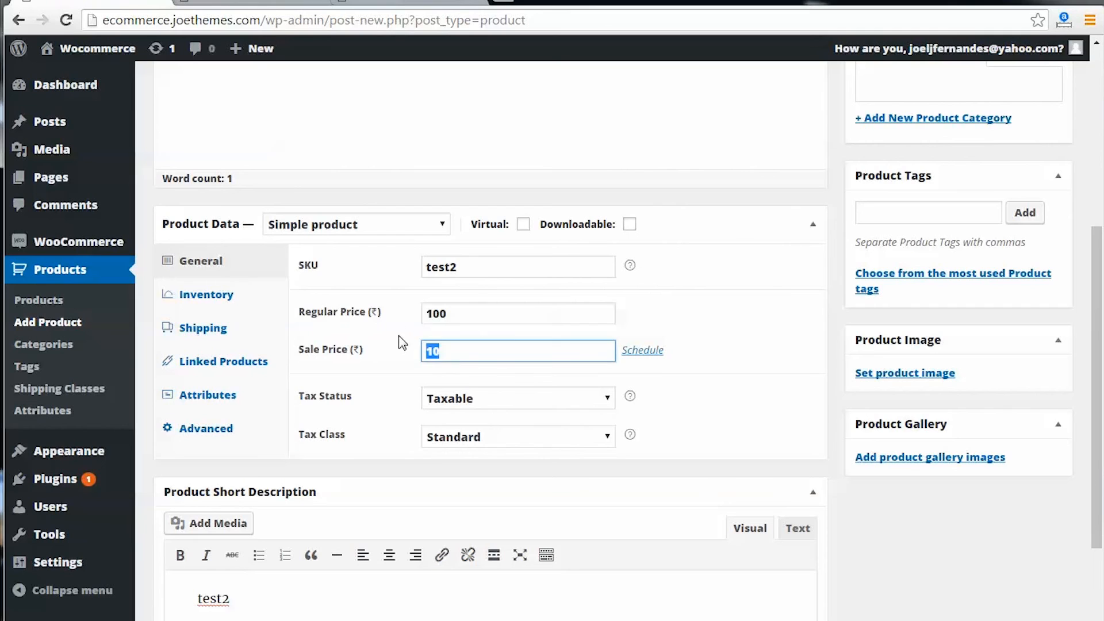
{"action": "type", "text": "9"}
Step: Set the orange flower picture as the product image
{"action": "scroll", "coordinate": [588, 405], "scroll_direction": "up", "scroll_amount": 6}
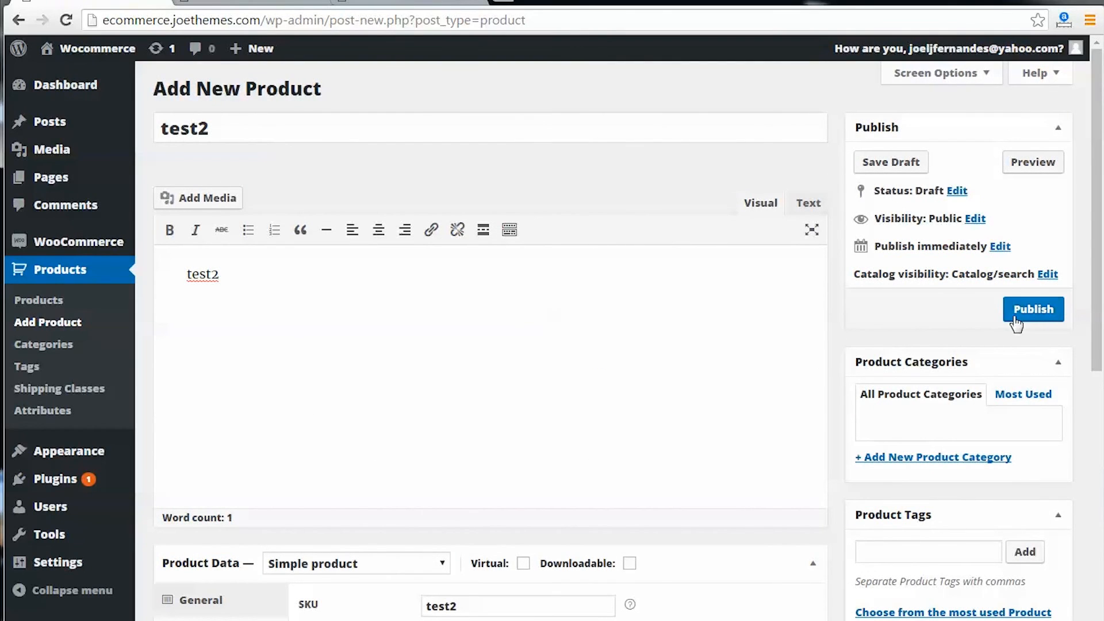
{"action": "scroll", "coordinate": [1016, 325], "scroll_direction": "down", "scroll_amount": 5}
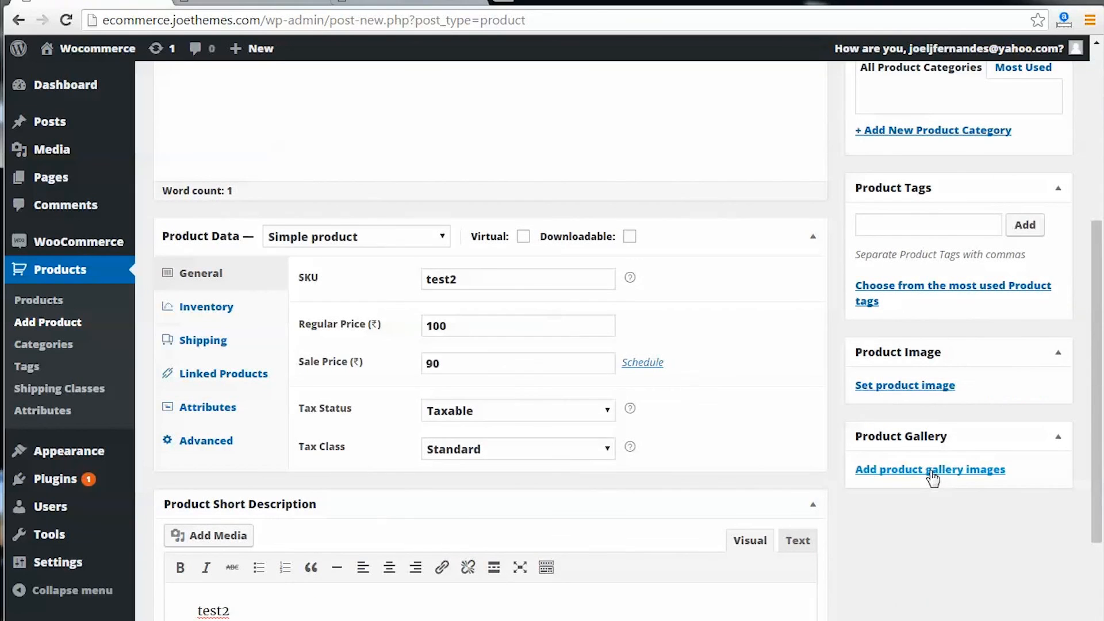
{"action": "left_click", "coordinate": [928, 389]}
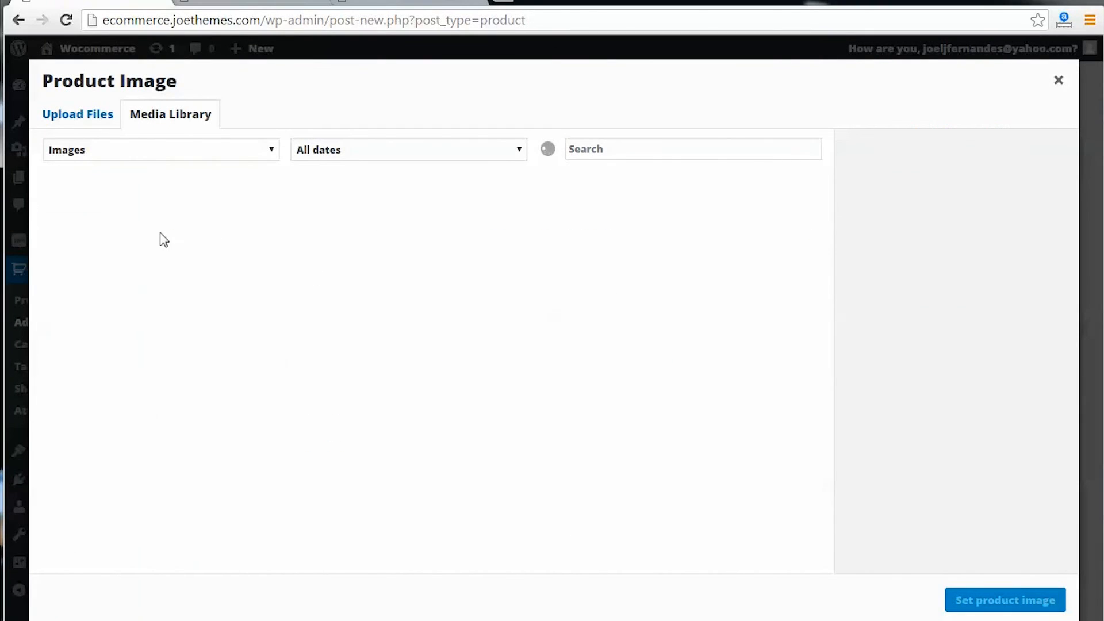
{"action": "key", "text": "Escape"}
{"action": "scroll", "coordinate": [963, 541], "scroll_direction": "down", "scroll_amount": 3}
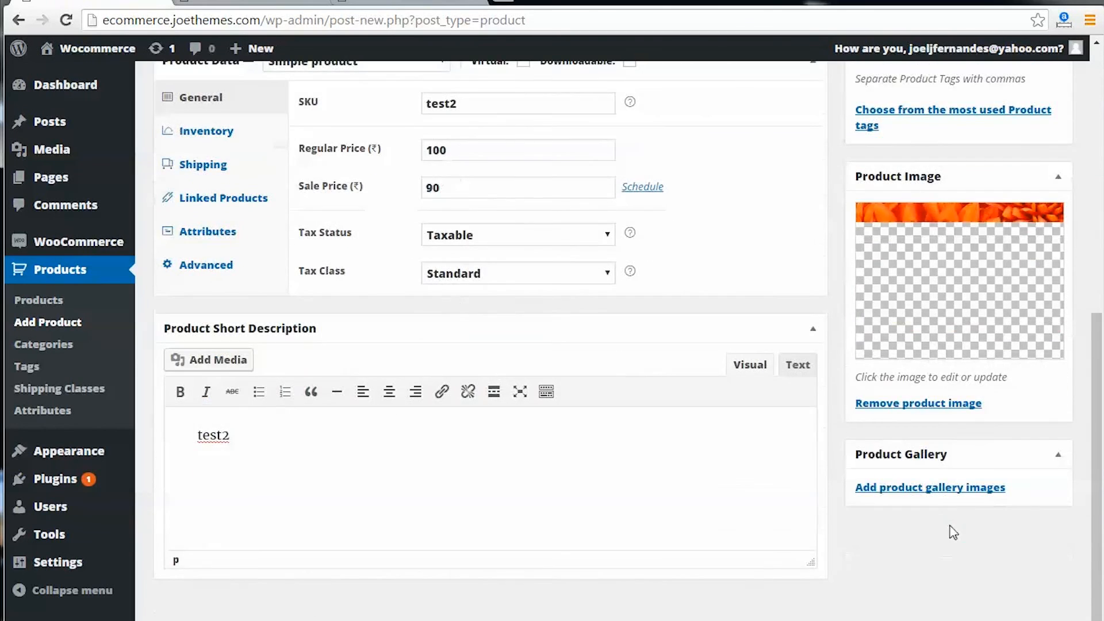
Step: Upload the flower, desert, hydrangea, jellyfish, penguins and tulips pictures to the product gallery, and publish the product
{"action": "left_click", "coordinate": [936, 489]}
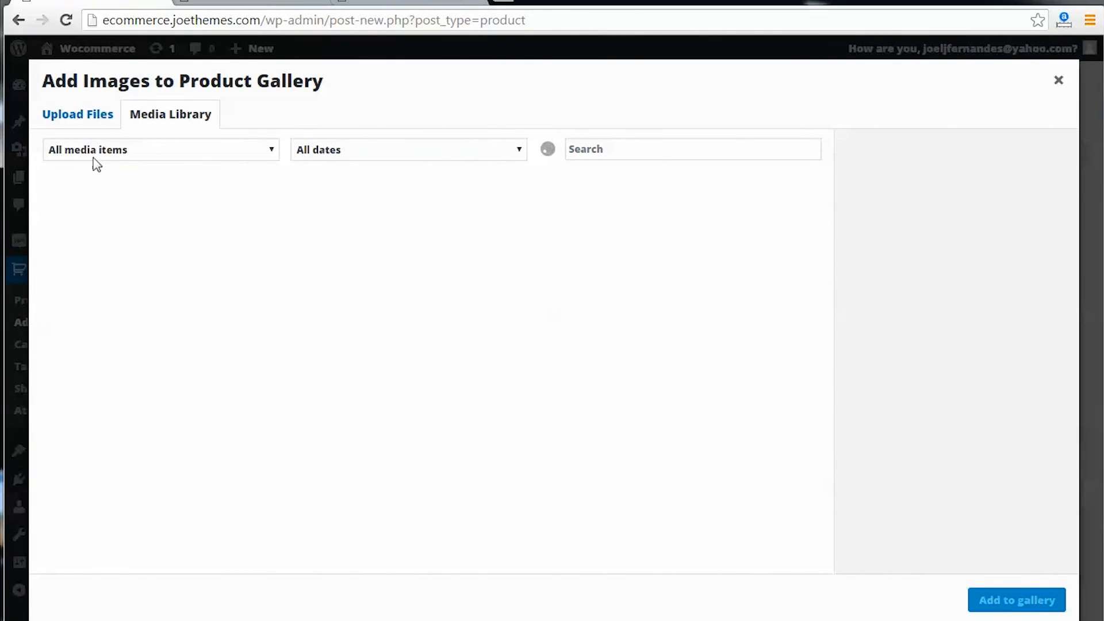
{"action": "left_click", "coordinate": [86, 116]}
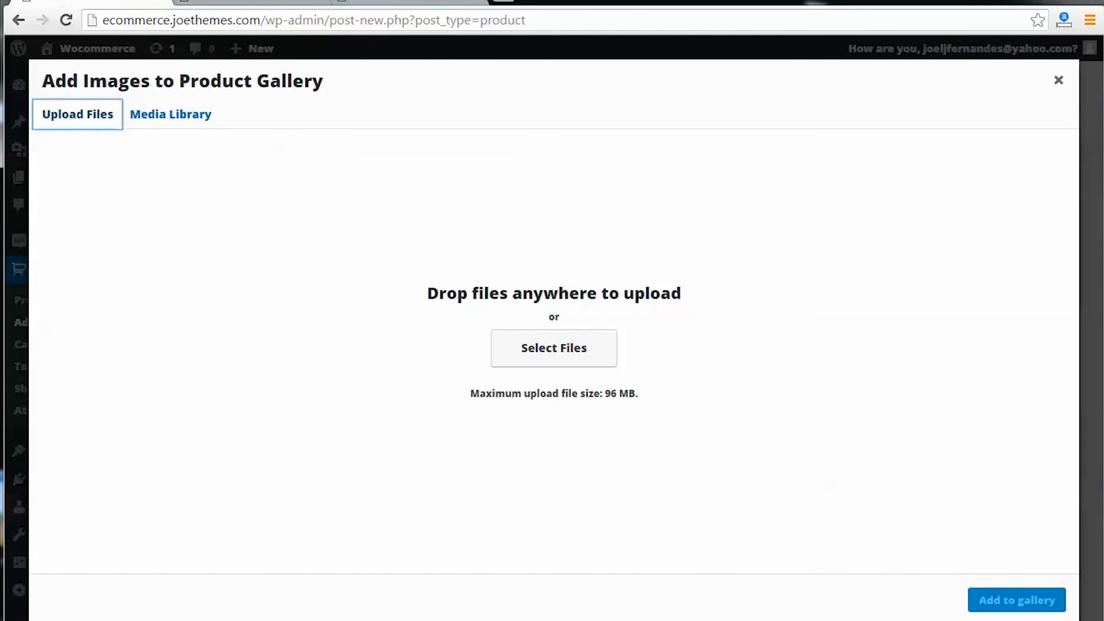
{"action": "left_click_drag", "start_coordinate": [1098, 345], "coordinate": [733, 360]}
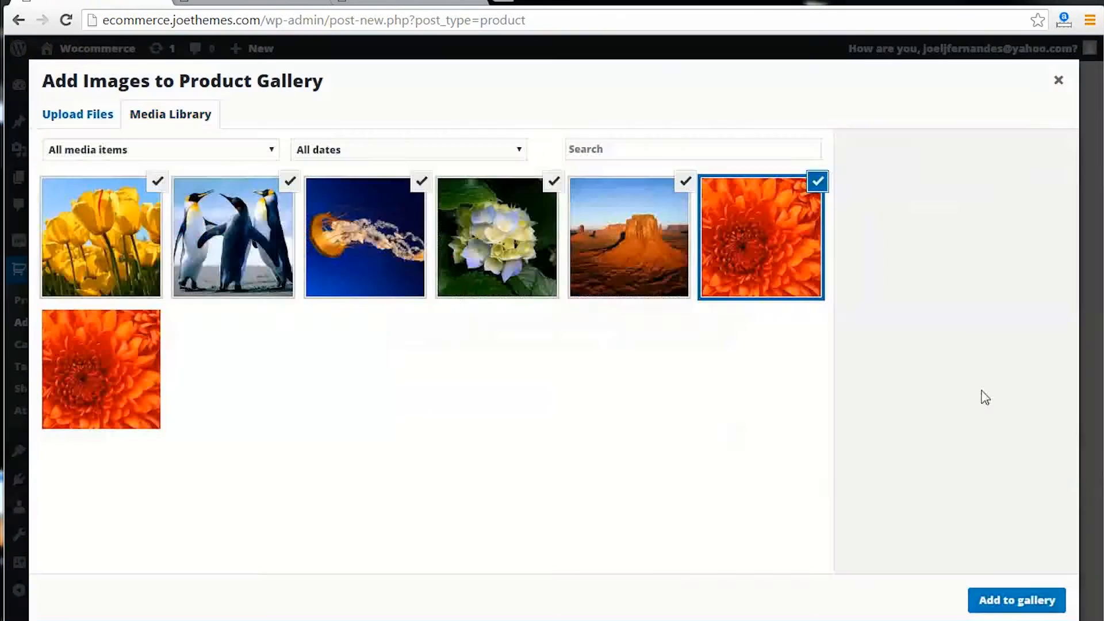
{"action": "left_click", "coordinate": [1009, 601]}
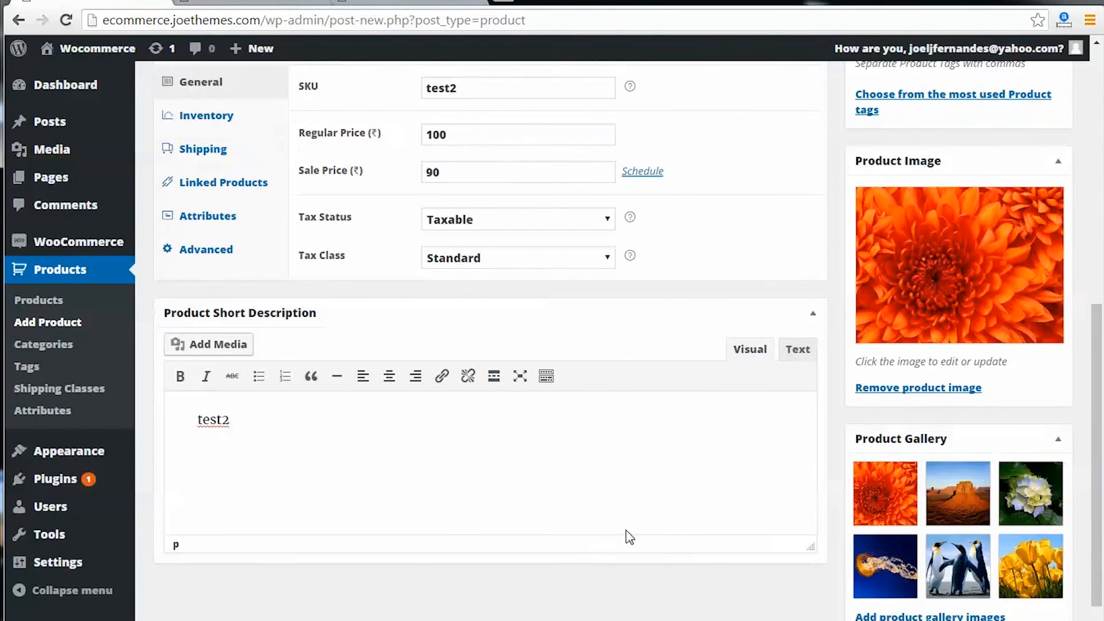
{"action": "scroll", "coordinate": [720, 525], "scroll_direction": "up", "scroll_amount": 10}
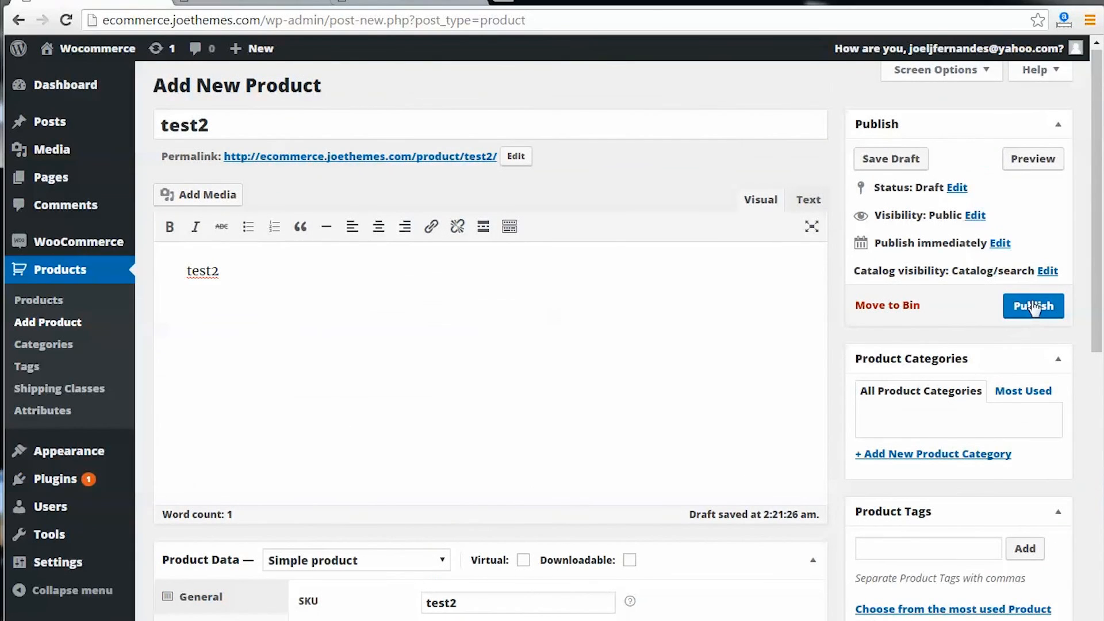
{"action": "left_click", "coordinate": [1033, 307]}
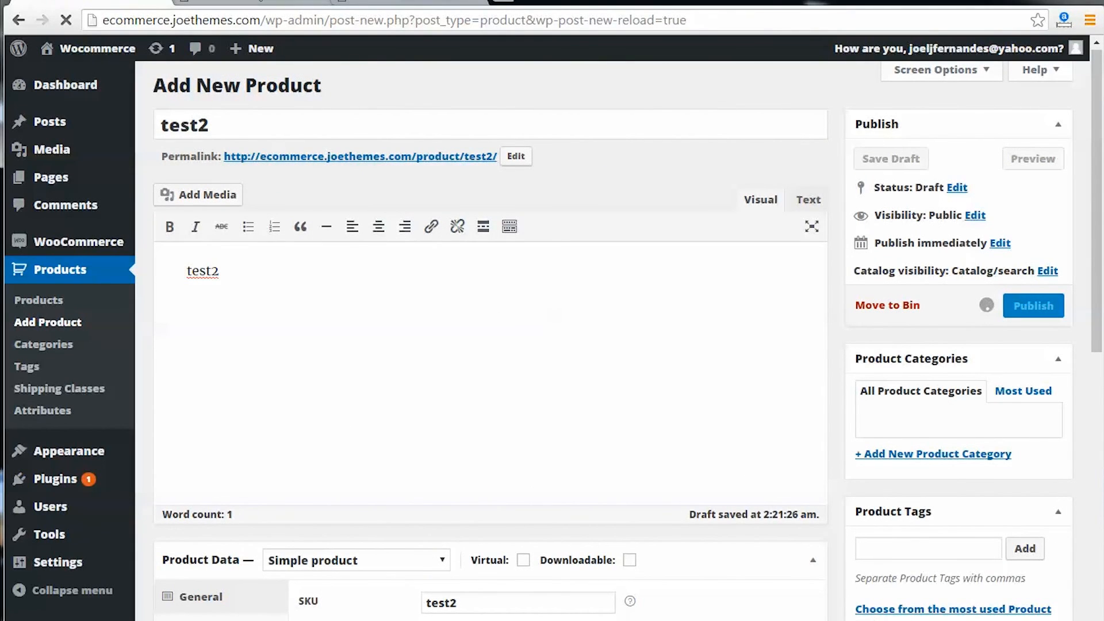
Step: Reload the shop page in its browser tab and check the listing of the test2 product
{"action": "left_click", "coordinate": [257, 1]}
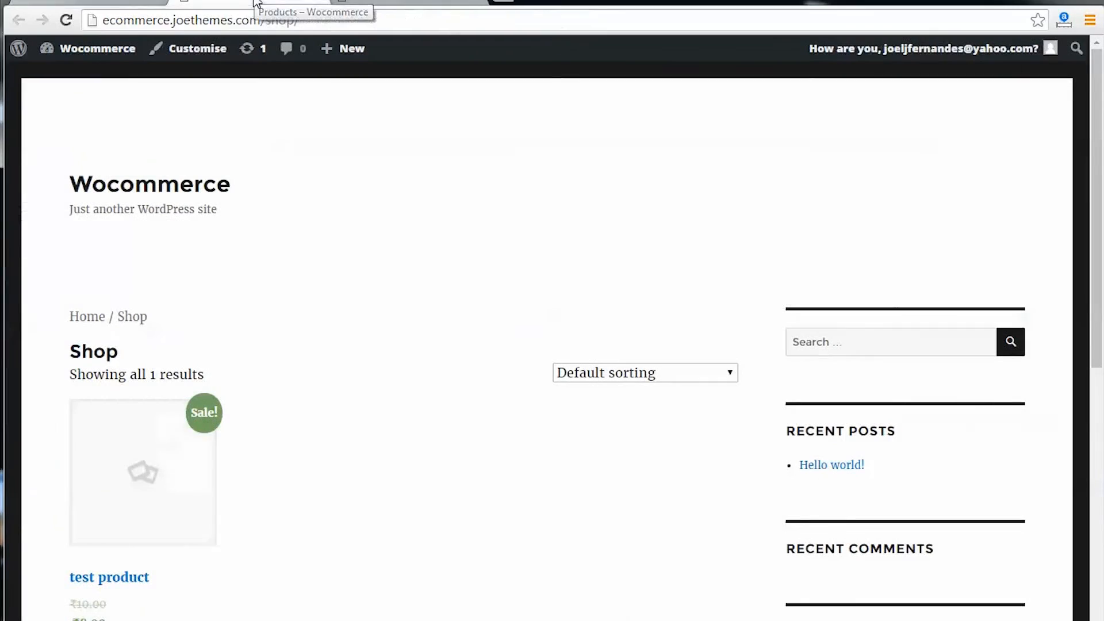
{"action": "left_click", "coordinate": [326, 19]}
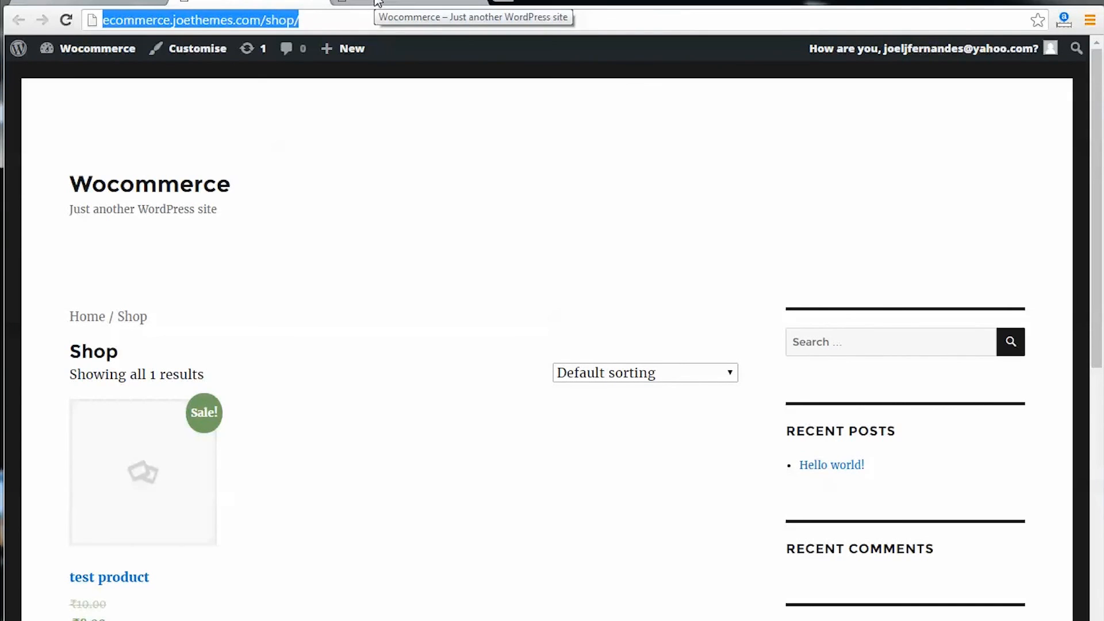
{"action": "key", "text": "Return"}
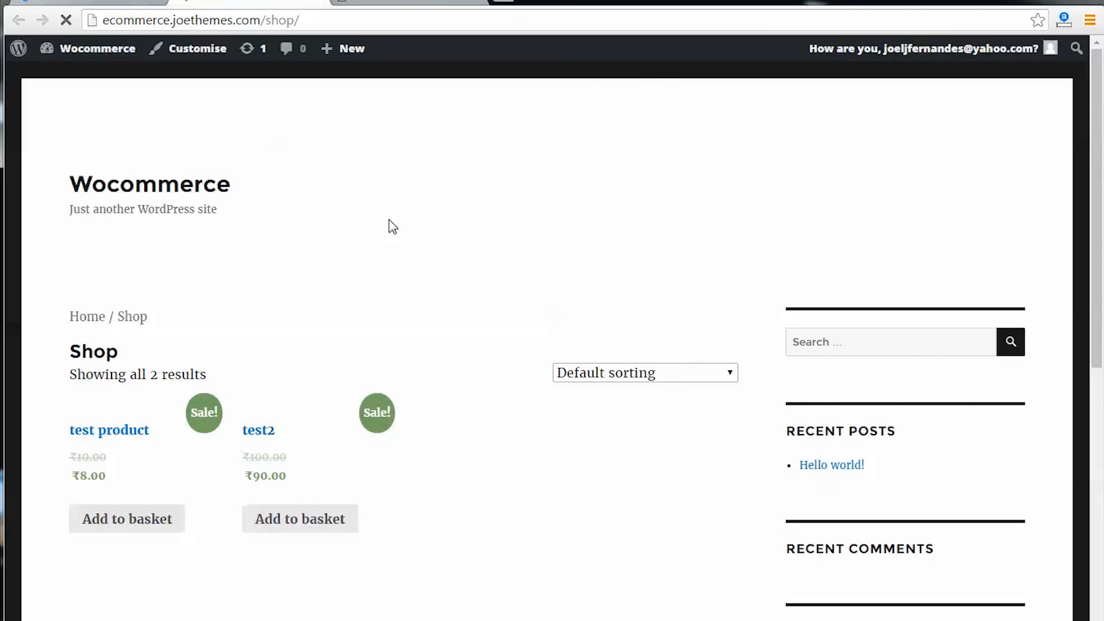
{"action": "scroll", "coordinate": [387, 279], "scroll_direction": "down", "scroll_amount": 3}
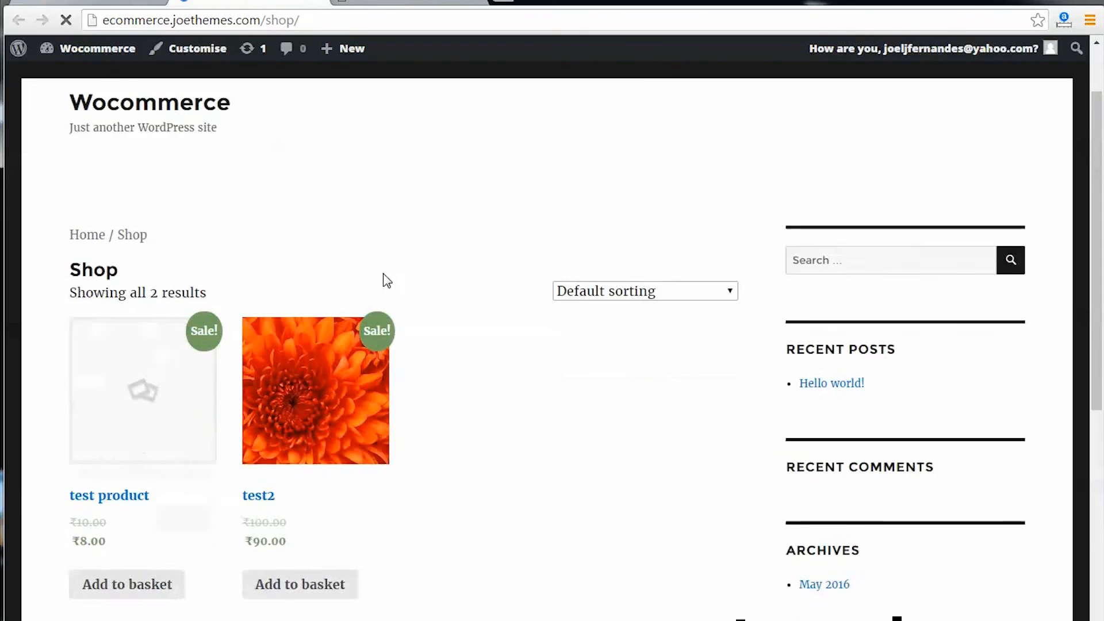